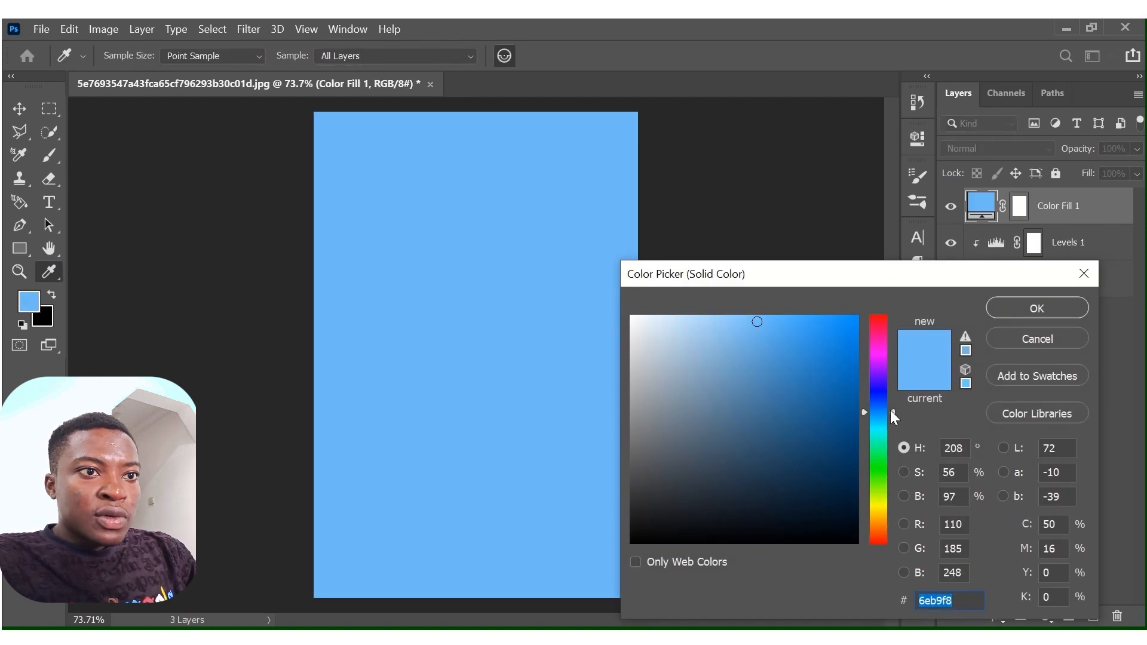
Change the Color Fill 1 layer's colour to yellow ffde00 and invert its layer mask to hide the fill.
drag(892, 413, 897, 511)
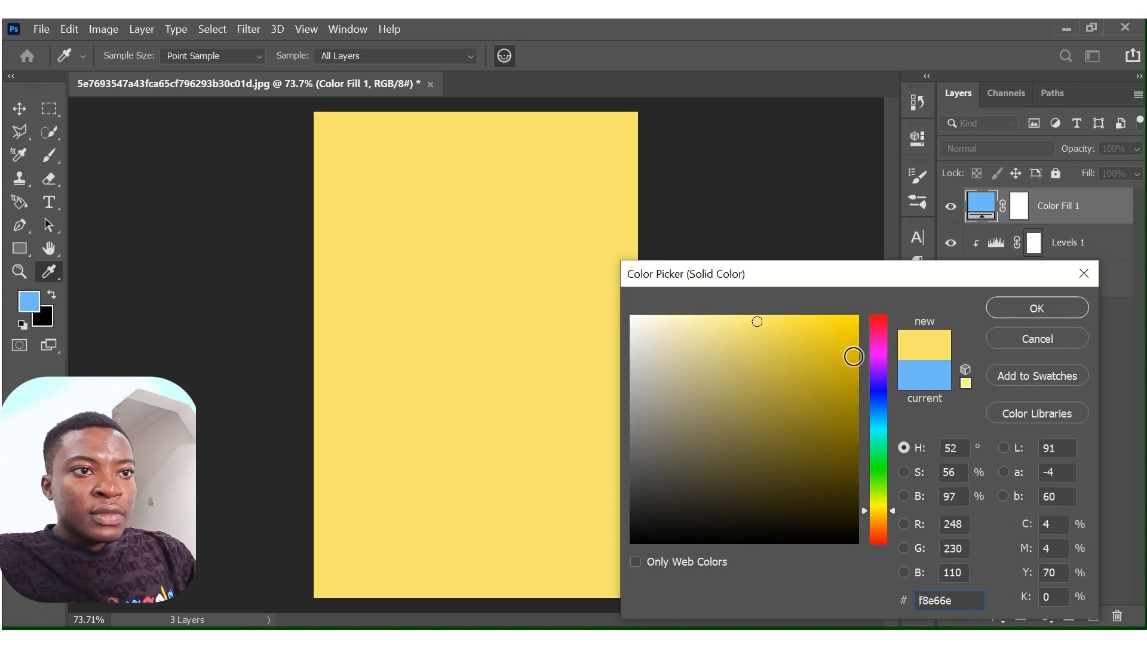
mouse_move(842, 331)
mouse_down()
mouse_move(868, 299)
mouse_move(870, 312)
mouse_up()
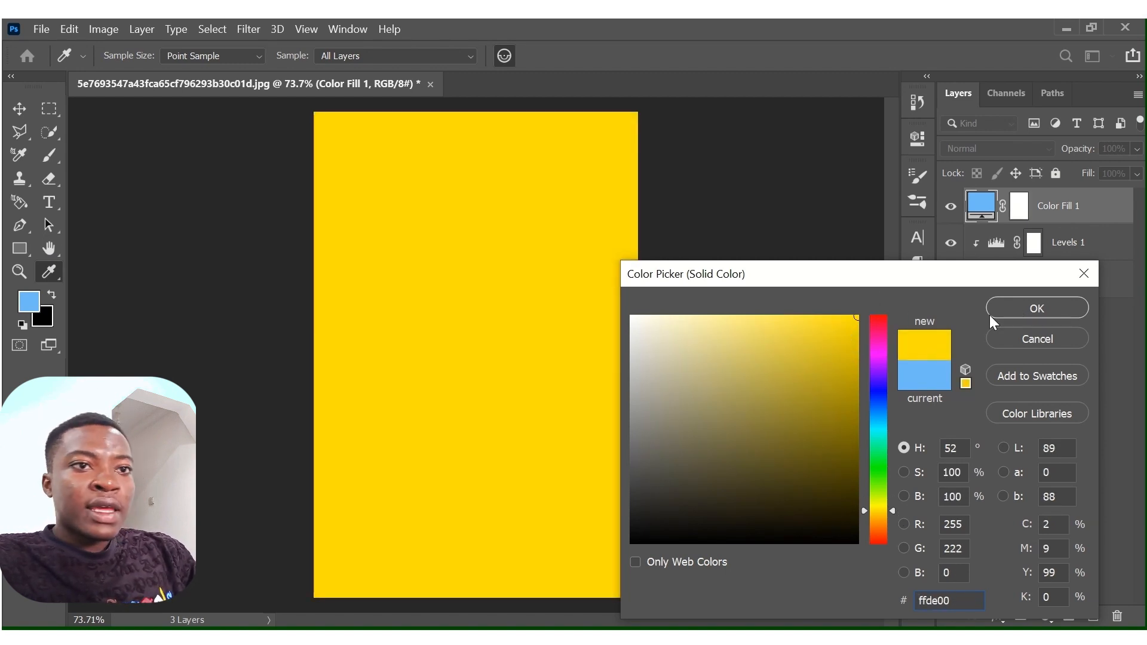
click(1024, 309)
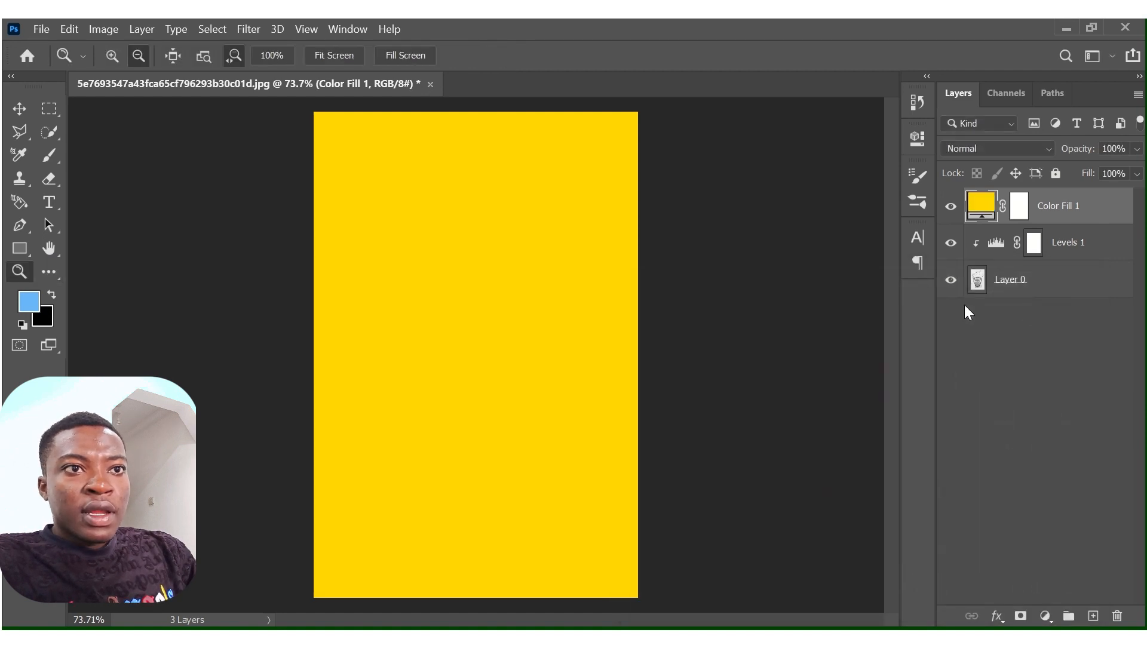
click(1023, 210)
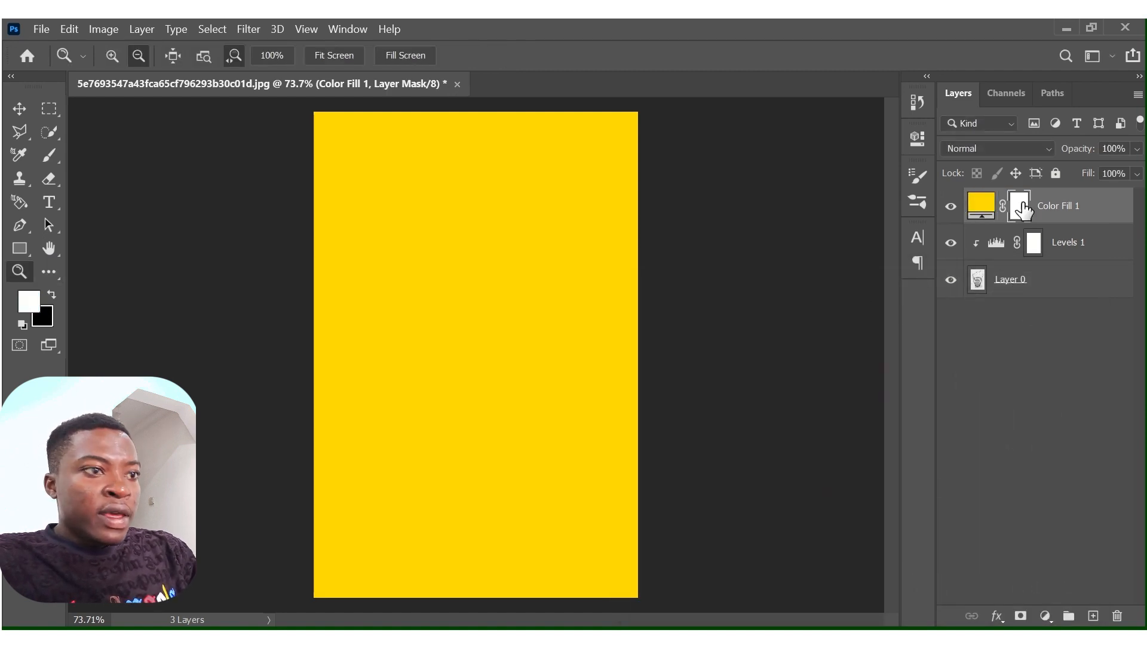
key(ctrl+i)
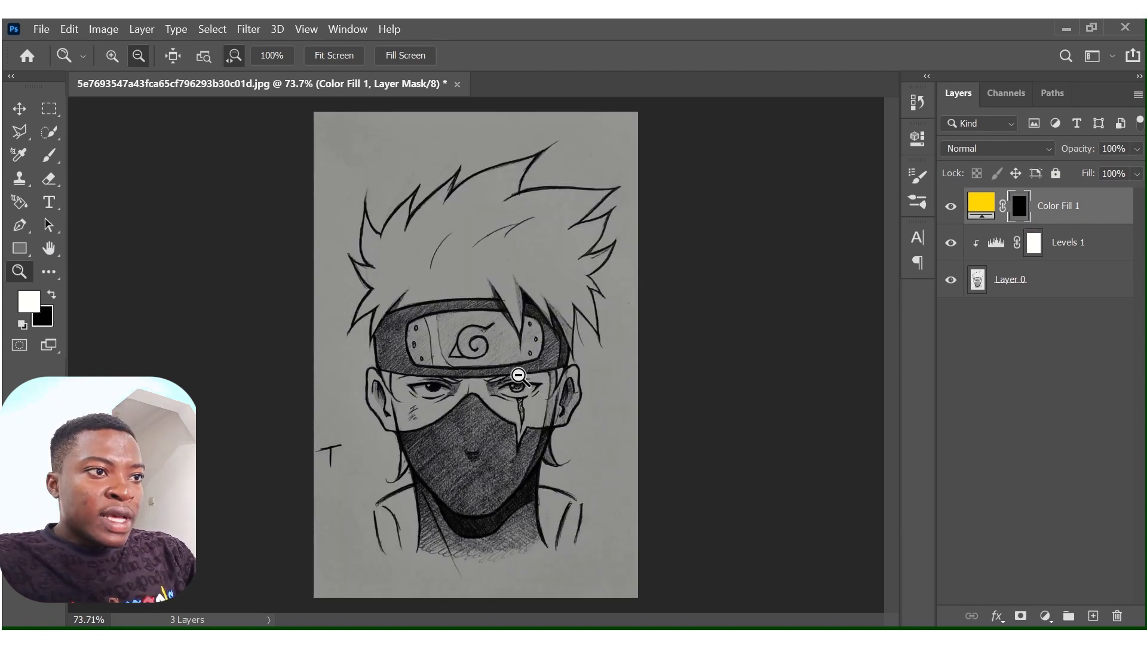
Select the Brush tool for painting the scarred eye, reduce its size to 10 px and check its Soft Round tip.
drag(519, 376, 592, 377)
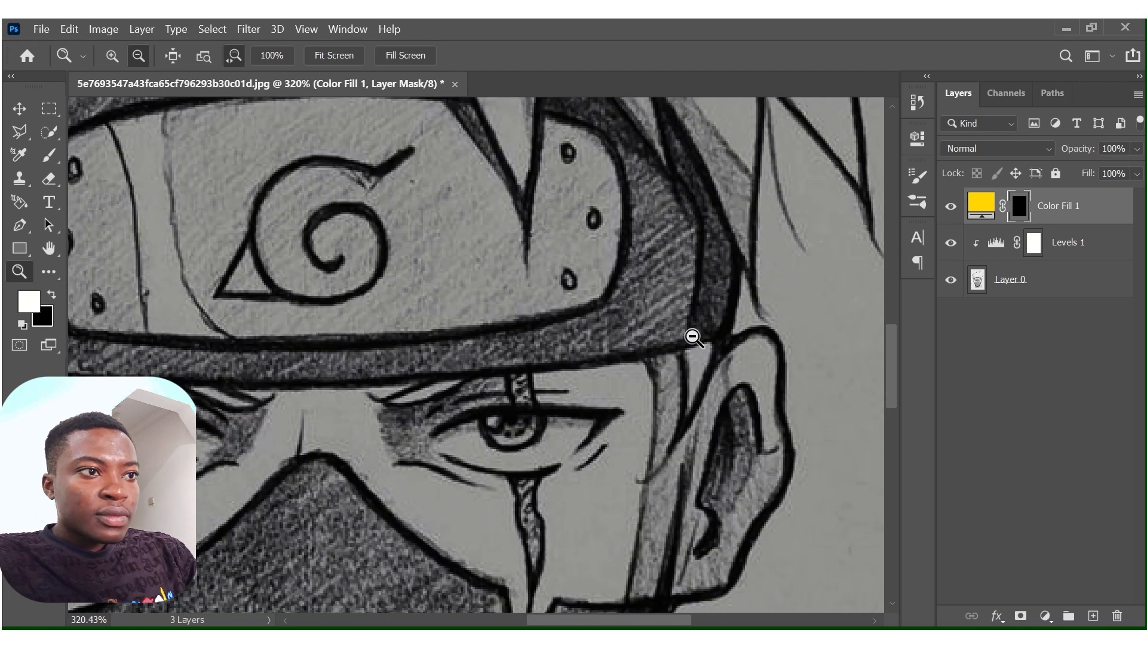
click(47, 162)
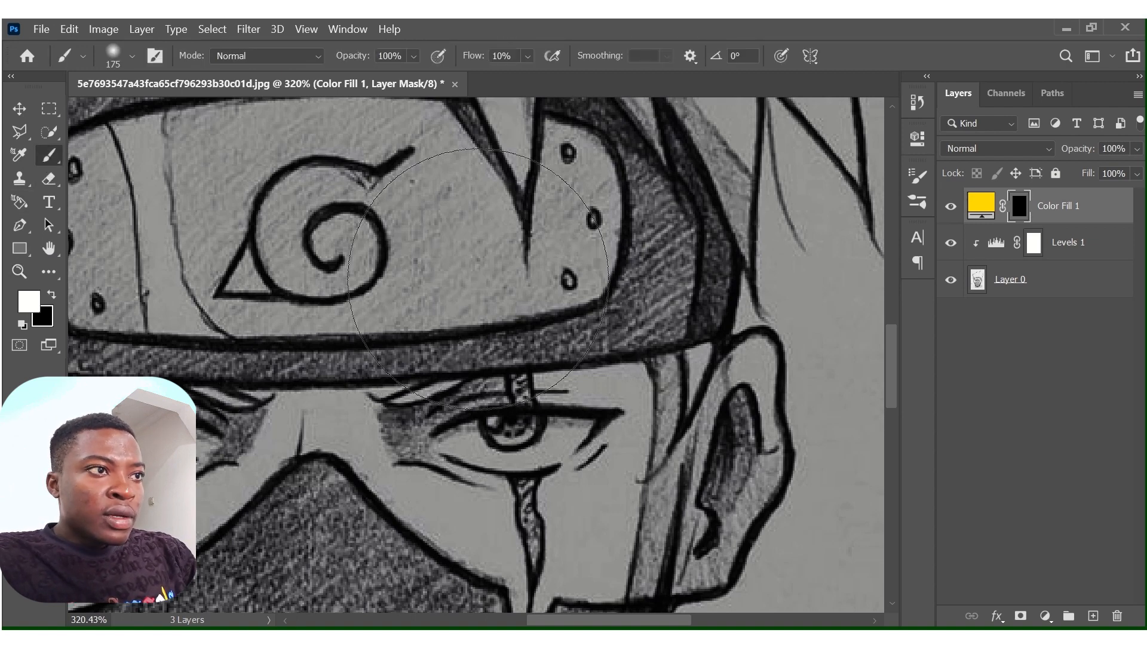
key(bracketleft)
key(bracketleft)
key(bracketleft)
key(bracketleft)
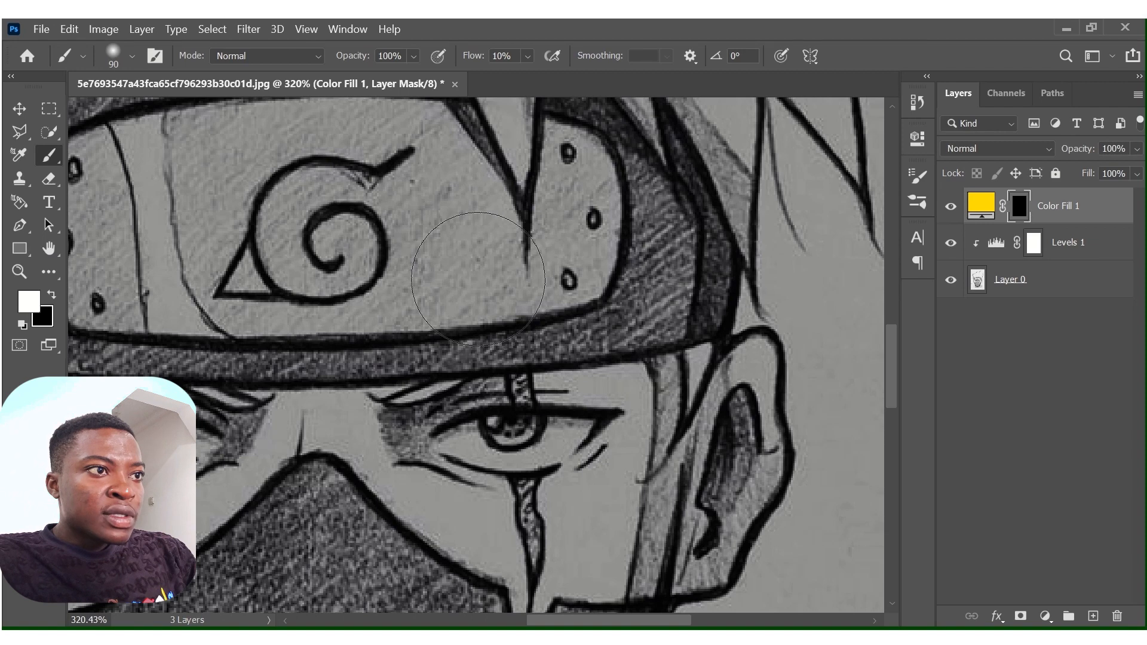
key(bracketleft)
key(bracketleft)
key(bracketleft)
key(bracketleft)
key(bracketleft)
key(bracketleft)
key(bracketleft)
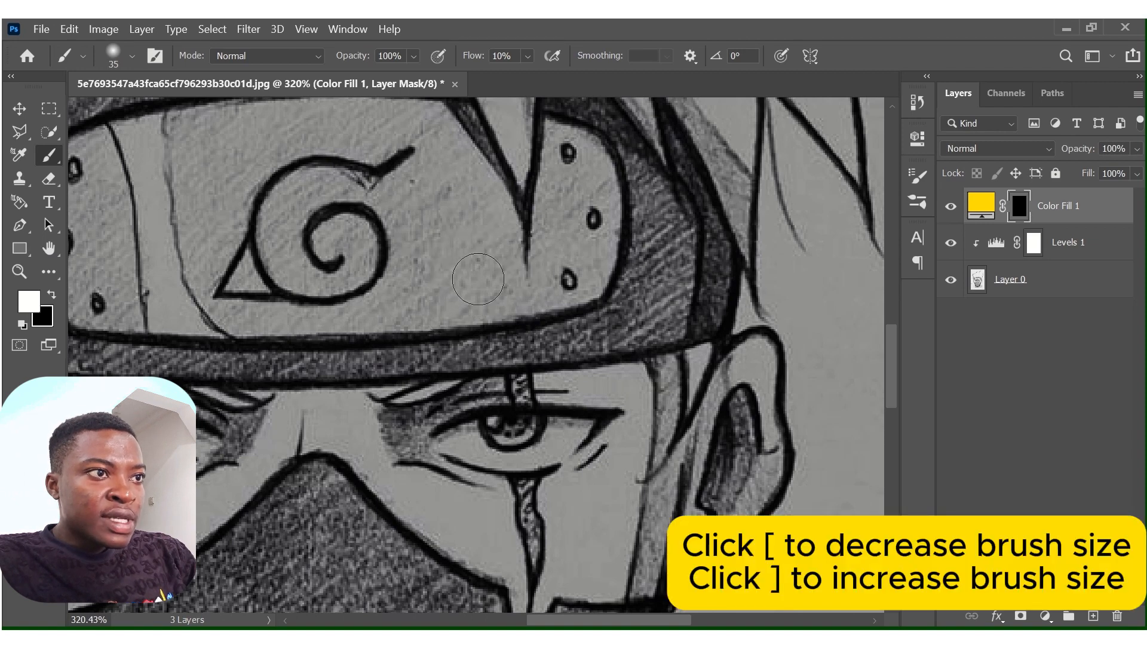
key(bracketleft)
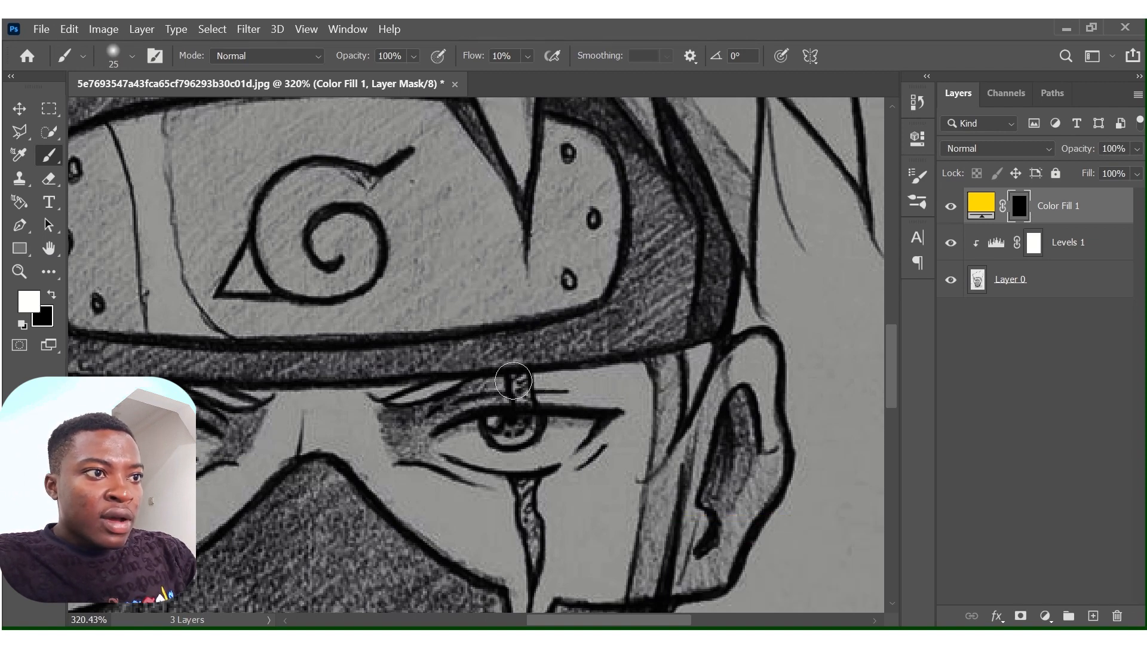
key(bracketleft)
key(bracketleft)
key(bracketleft)
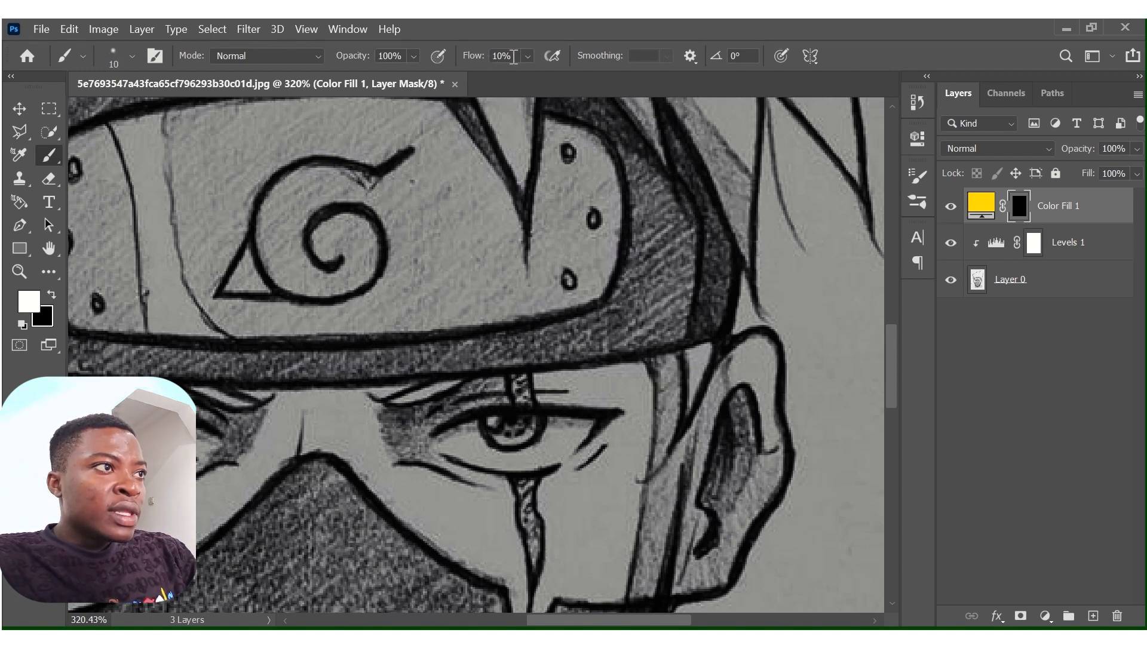
click(128, 60)
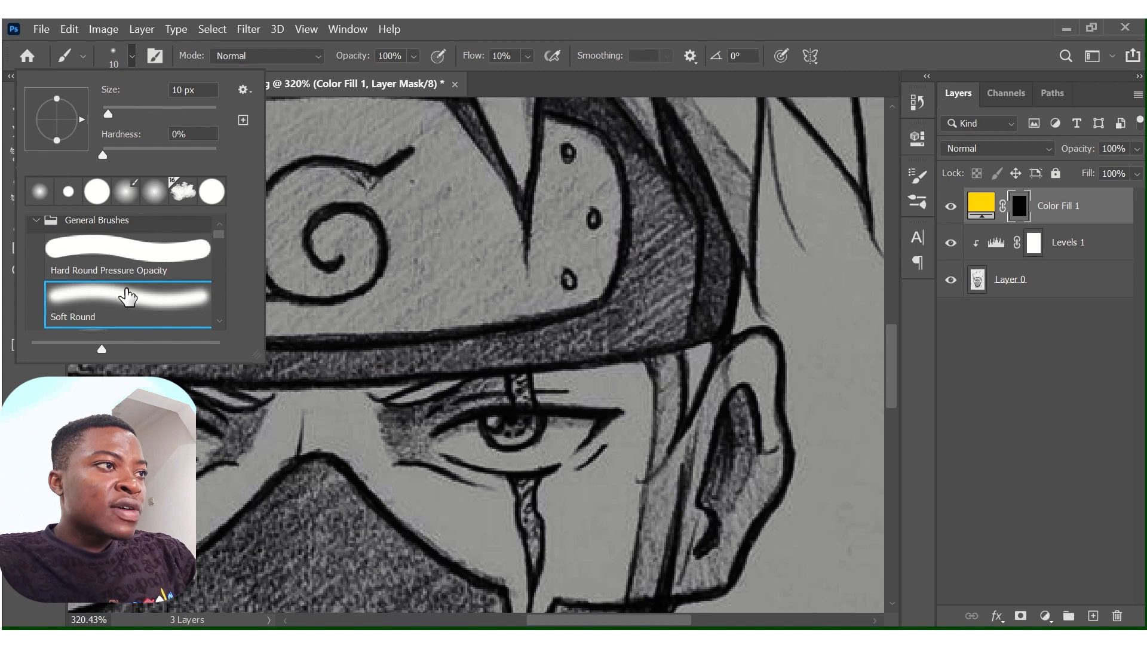
click(134, 61)
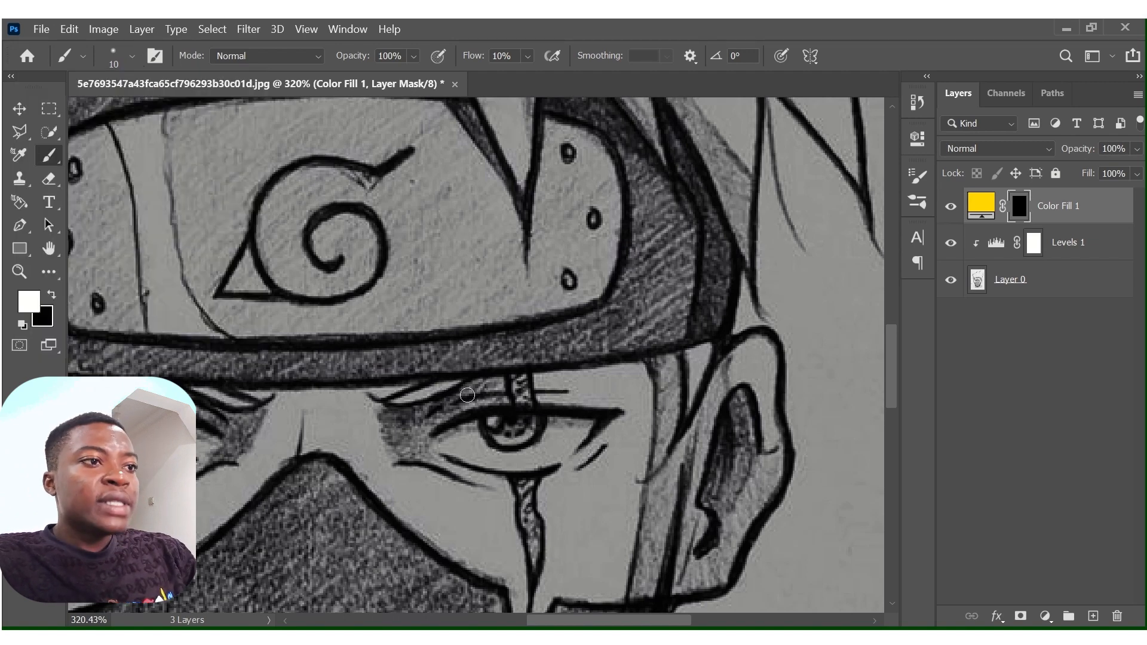
Reveal the yellow fill over the scarred eye's iris with a 20 px soft brush and along the scar above and below it at 15 px.
key(bracketright)
mouse_move(490, 422)
mouse_down()
mouse_move(527, 421)
mouse_move(516, 434)
mouse_move(497, 422)
mouse_move(510, 434)
mouse_move(531, 426)
mouse_move(499, 436)
mouse_move(499, 422)
mouse_move(522, 408)
mouse_up()
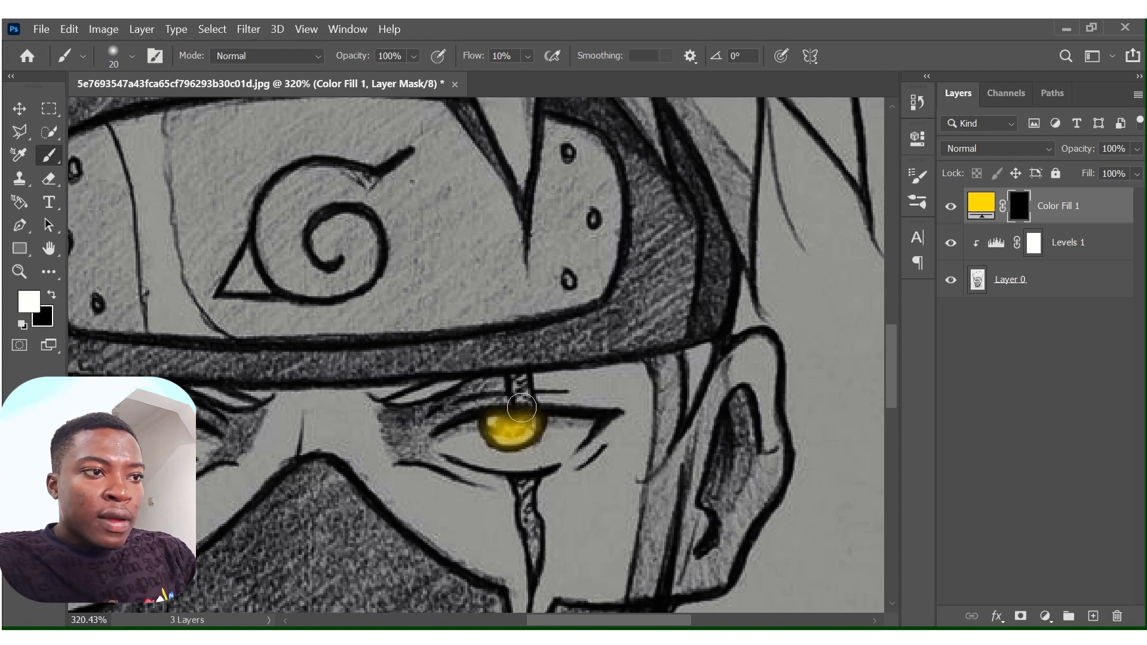
key(bracketleft)
key(bracketleft)
key(bracketright)
key(bracketright)
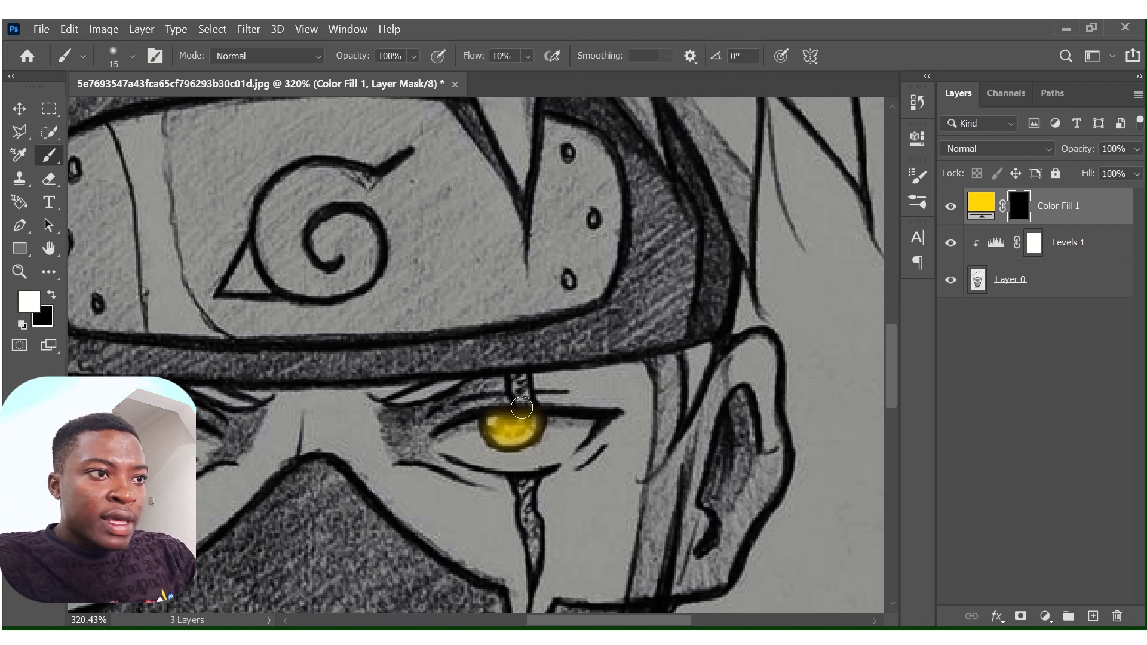
mouse_move(522, 408)
mouse_down()
mouse_move(517, 377)
mouse_move(527, 414)
mouse_up()
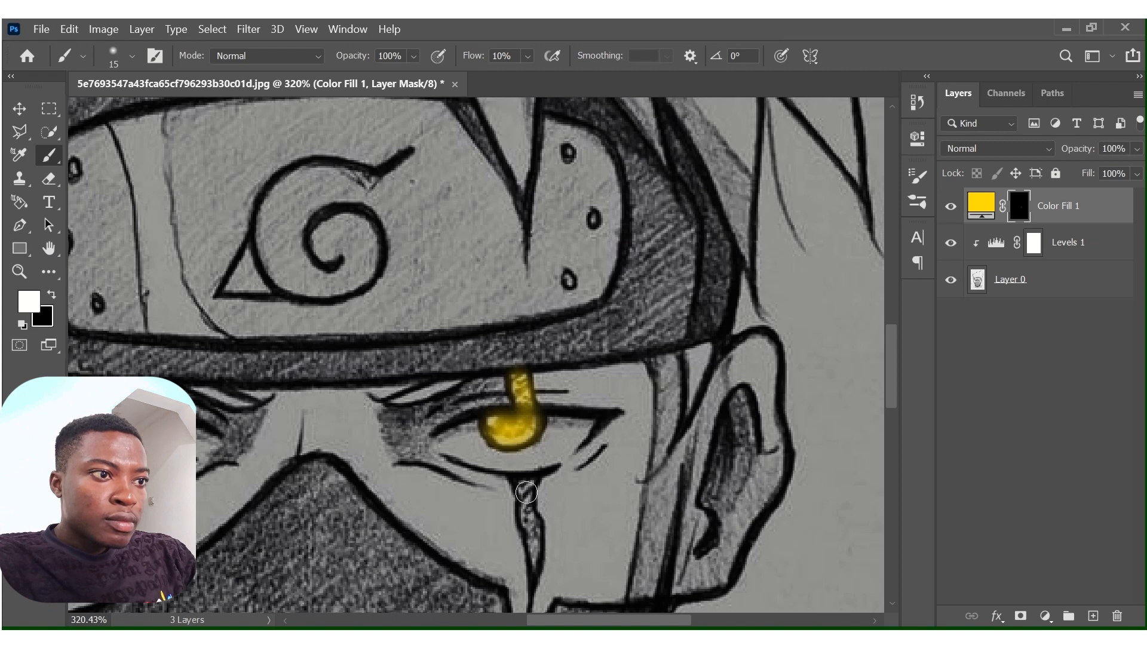
mouse_move(526, 492)
mouse_down()
mouse_move(532, 540)
mouse_move(526, 484)
mouse_move(535, 567)
mouse_move(529, 482)
mouse_move(521, 498)
mouse_move(525, 485)
mouse_move(535, 581)
mouse_up()
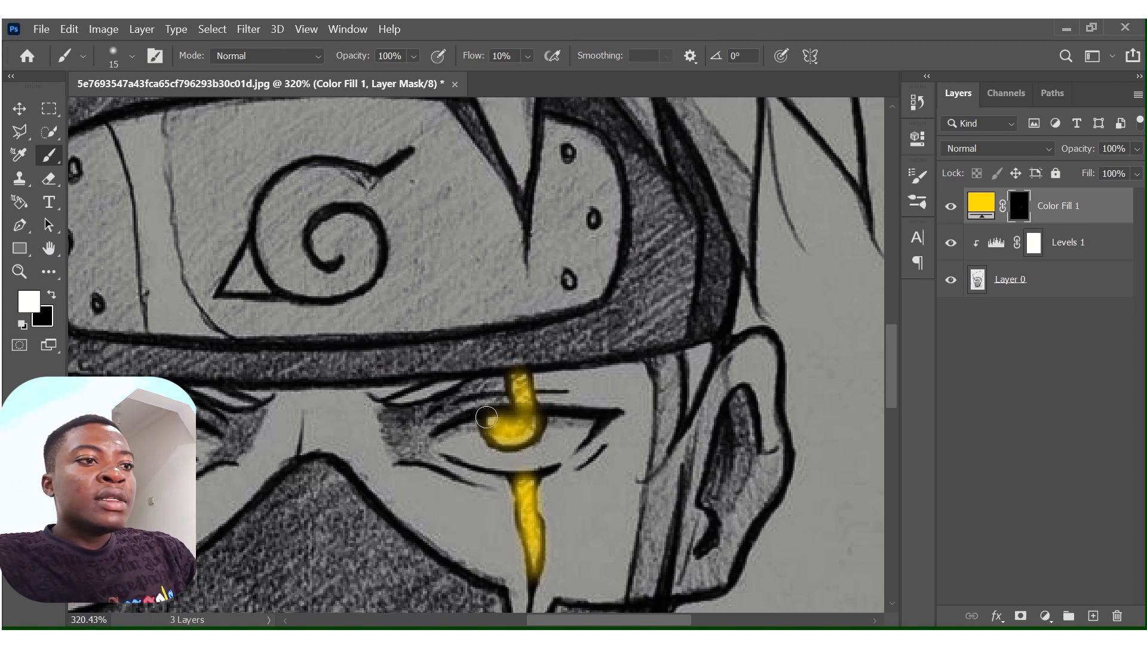
In Color Fill 1's blending options, set the Blend If underlying layer's black point to 54 and apply it.
click(997, 616)
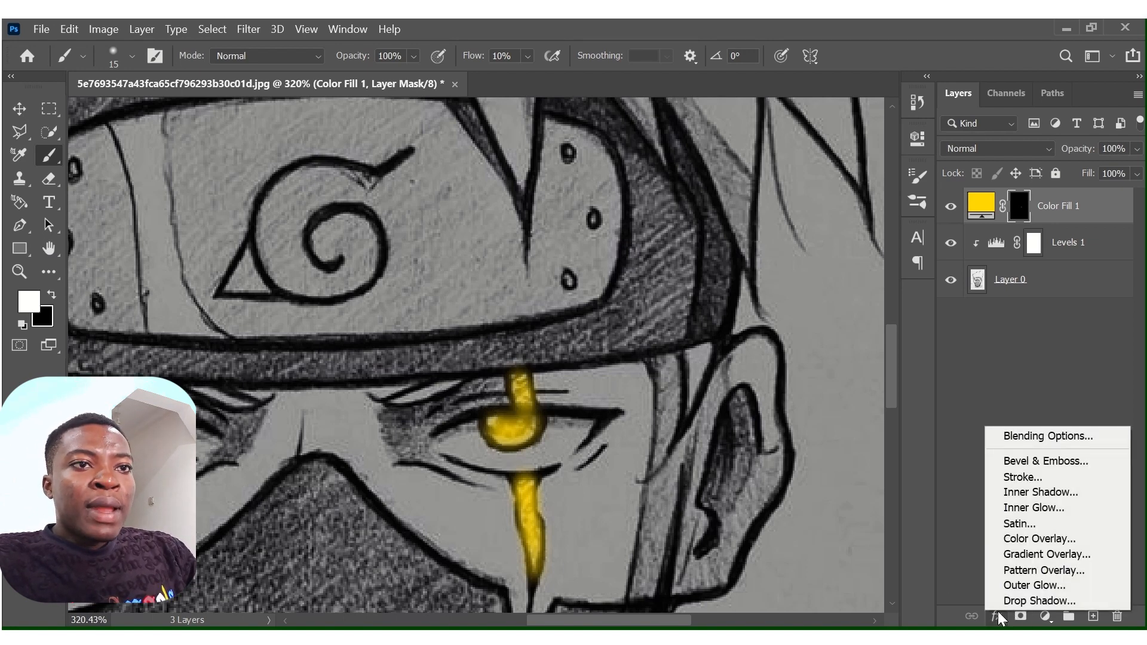
click(1029, 436)
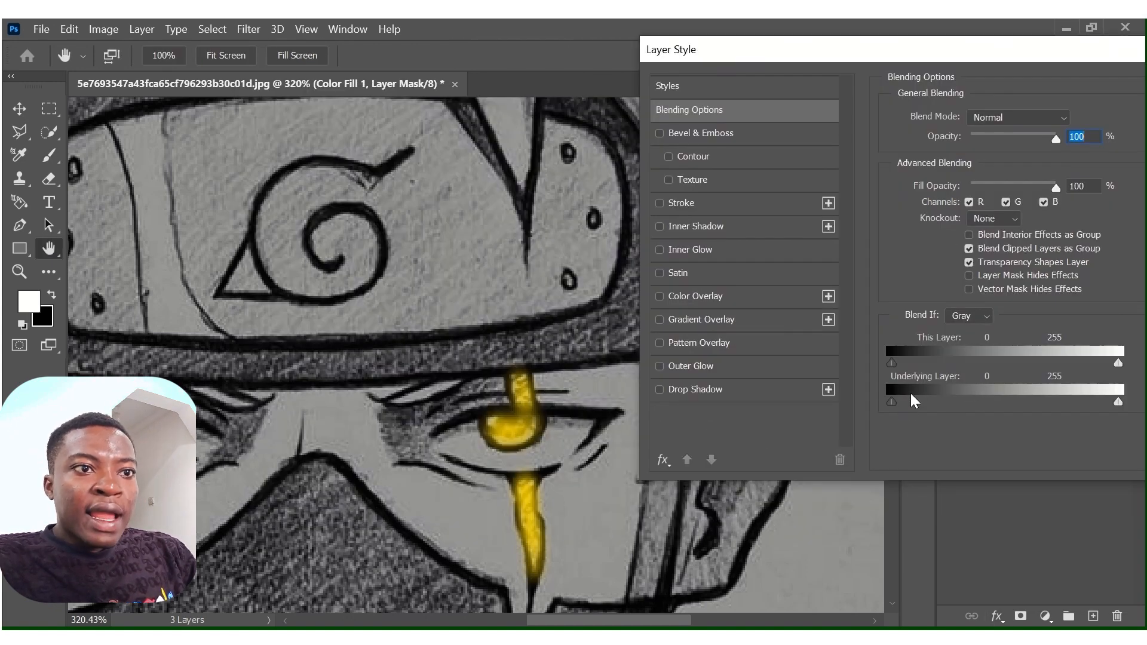
drag(894, 402, 941, 396)
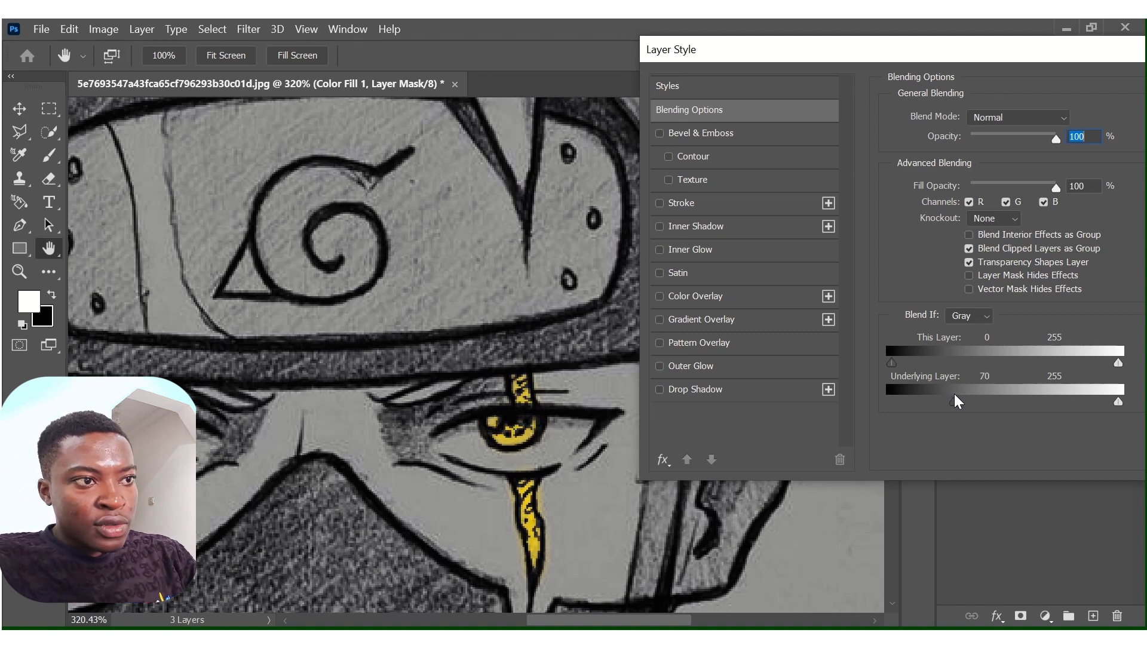
drag(941, 394, 941, 395)
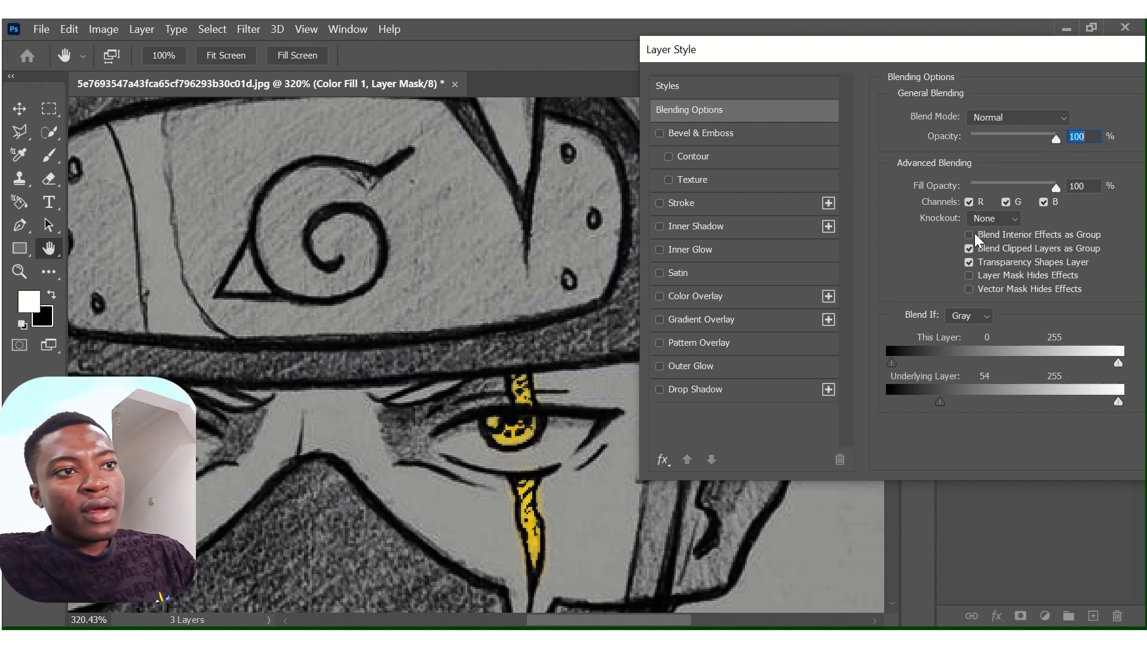
drag(1004, 49, 757, 73)
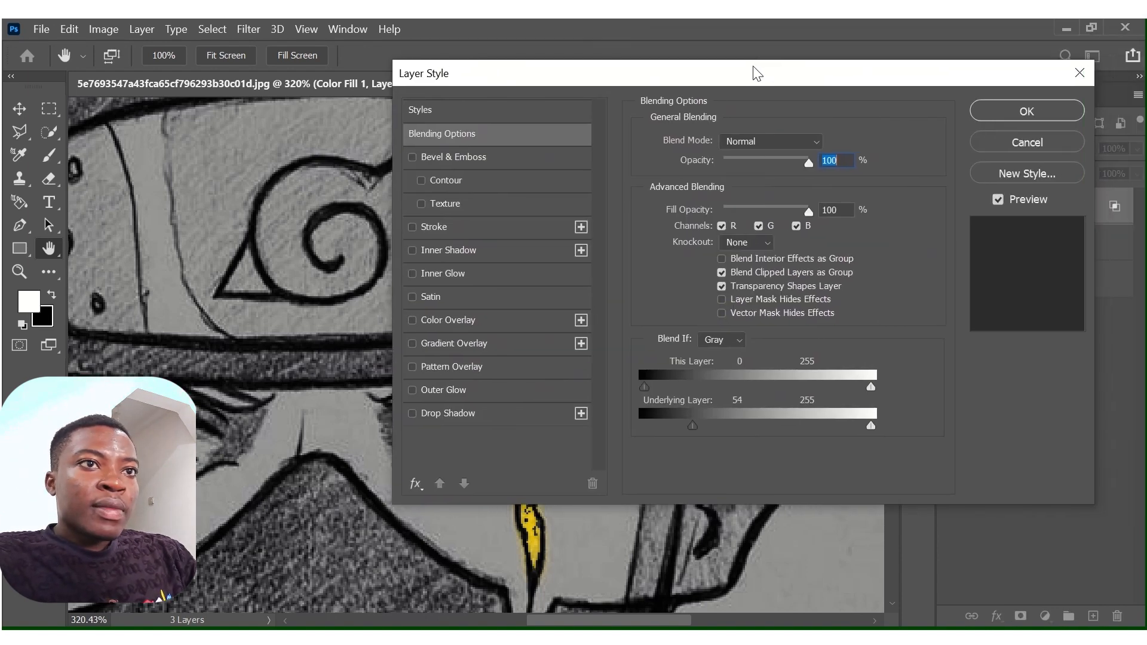
click(1029, 111)
Set the brush flow to 100% and choose the Hard Round Pressure Opacity brush tip.
key(b)
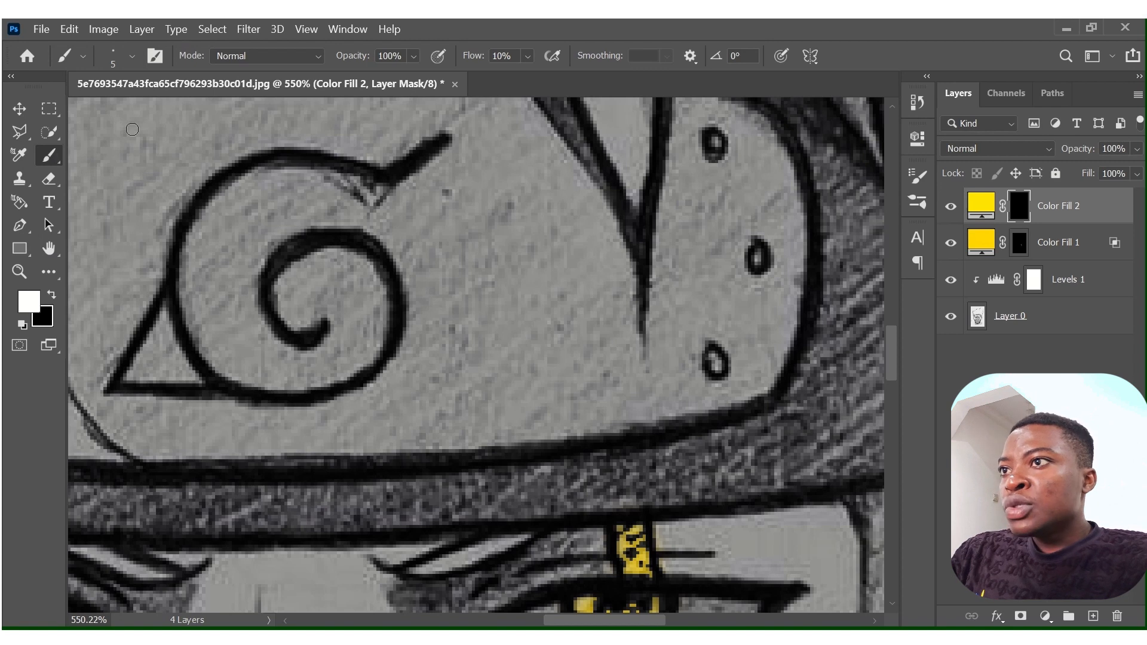
click(528, 56)
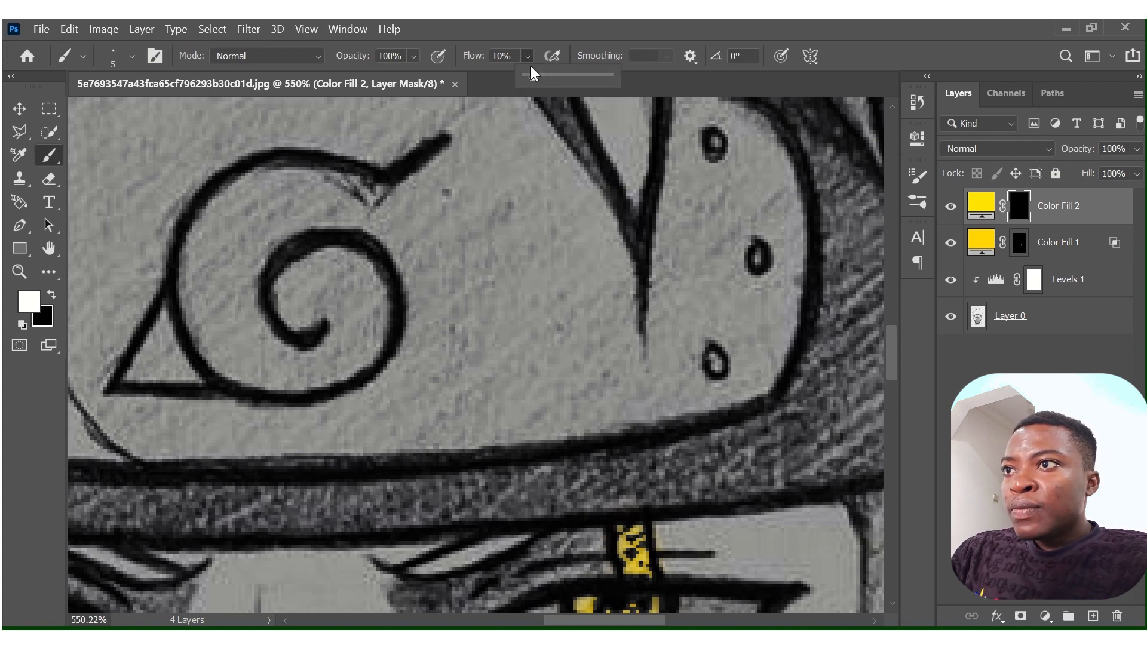
drag(536, 77, 652, 67)
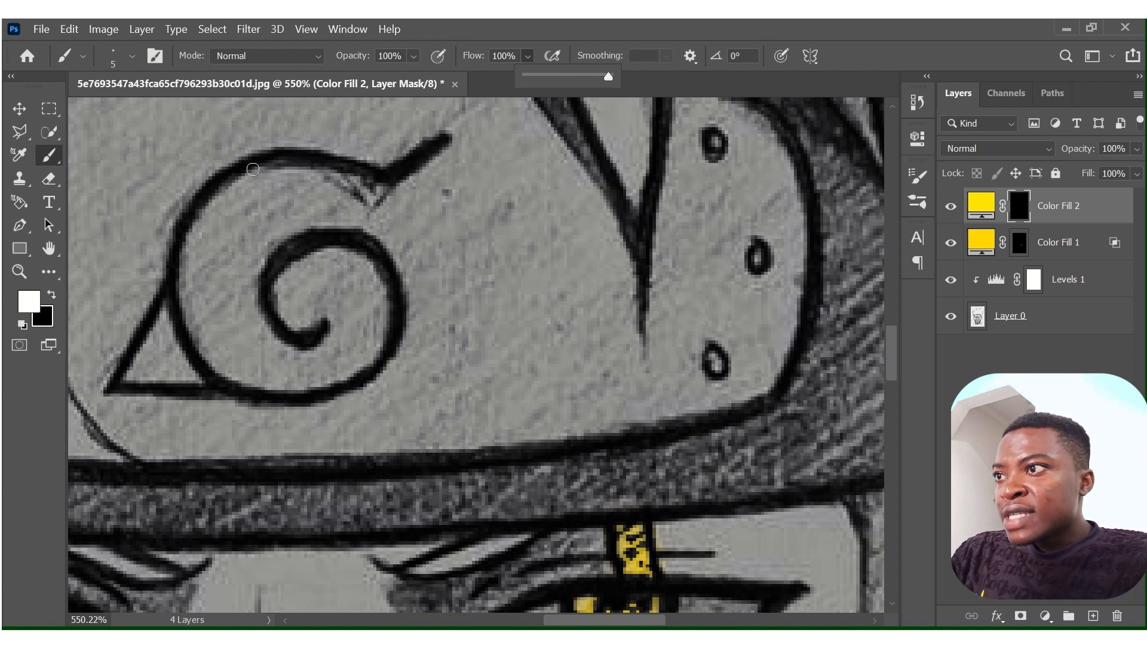
click(52, 155)
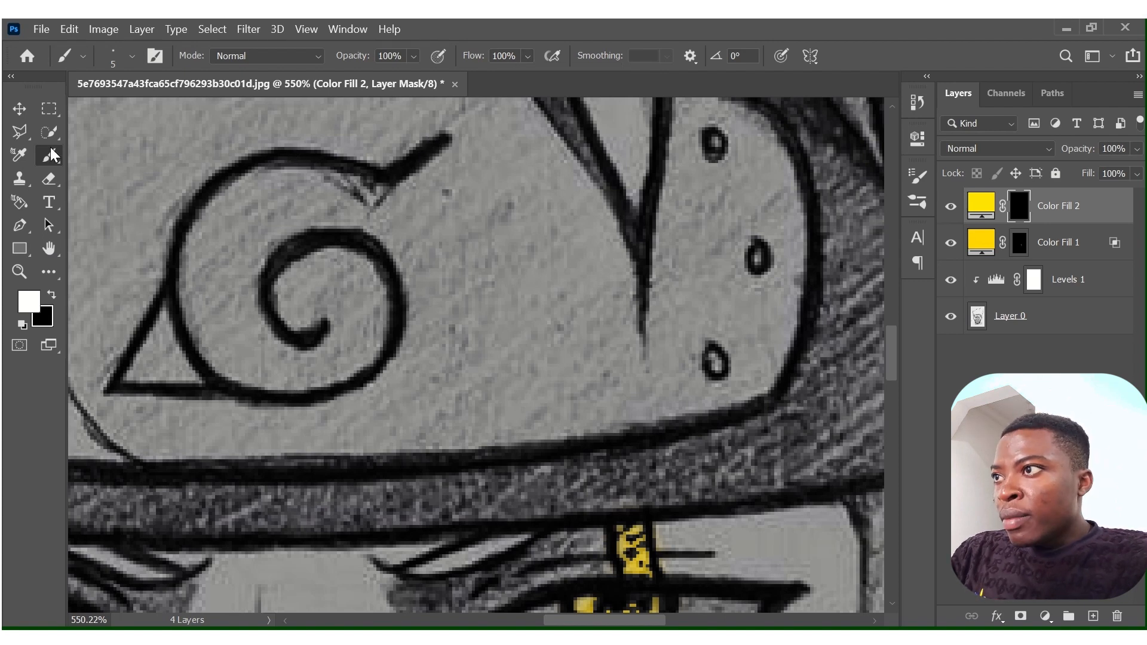
click(132, 57)
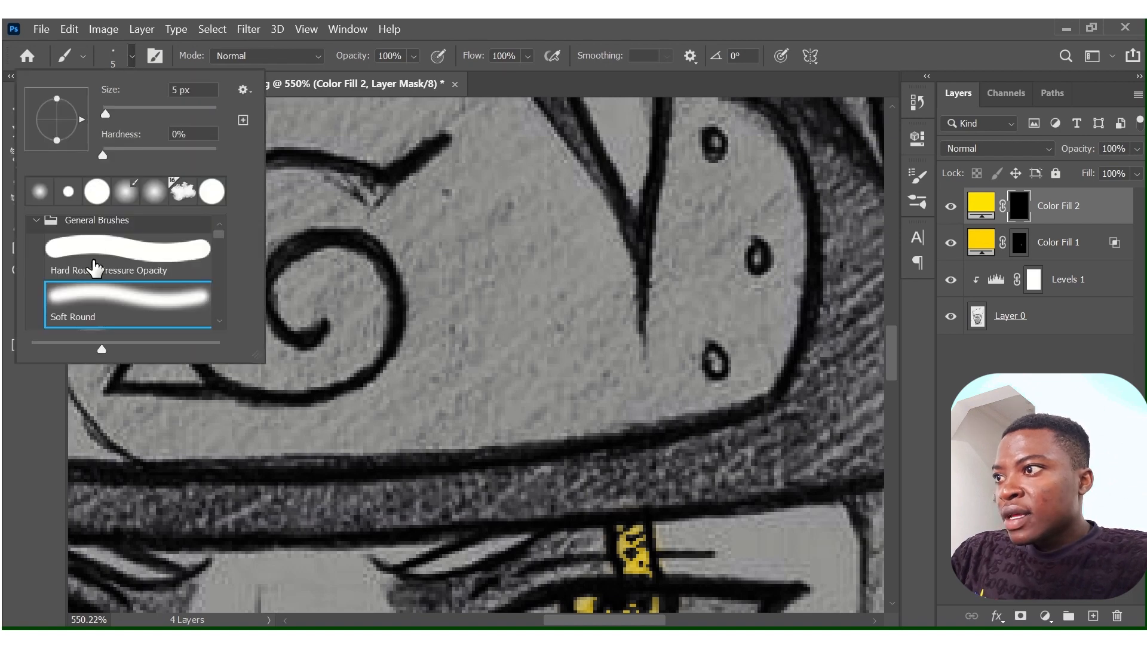
click(111, 244)
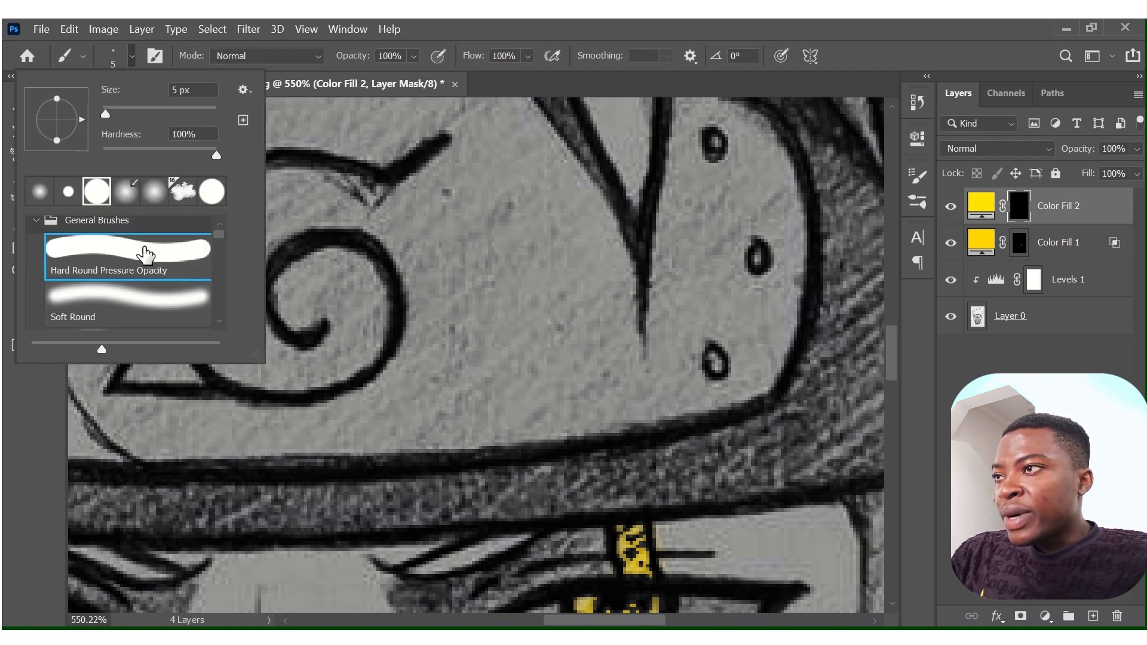
click(133, 57)
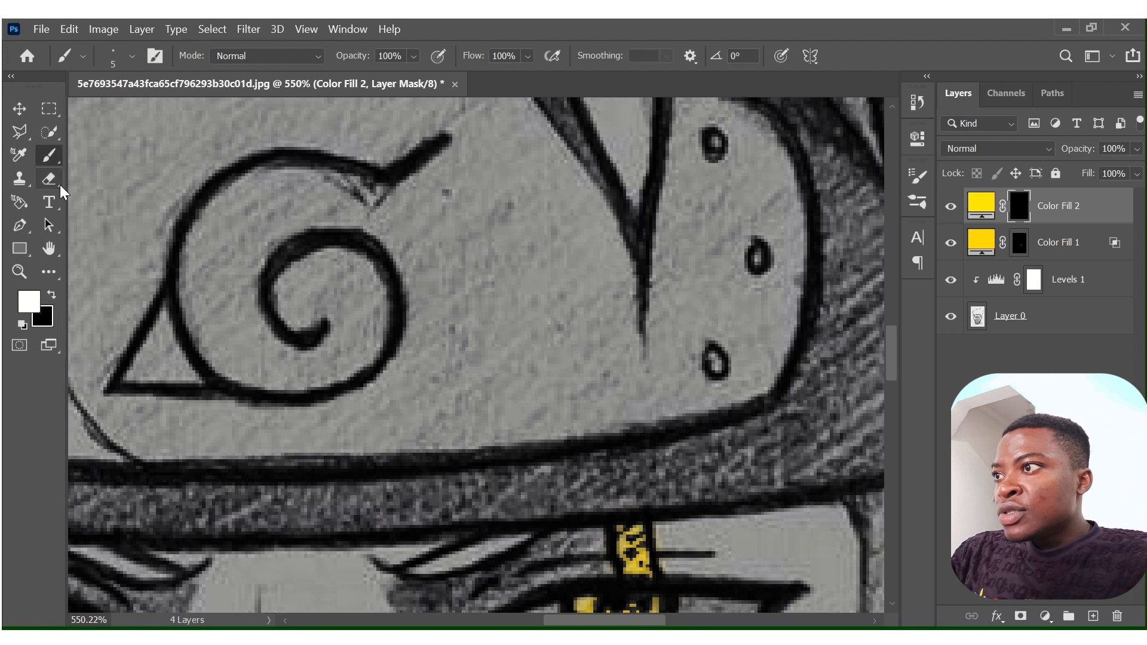
Trace the headband symbol with a Pen tool path, from its upper tail around the outer curve to the inner end of the spiral.
click(21, 228)
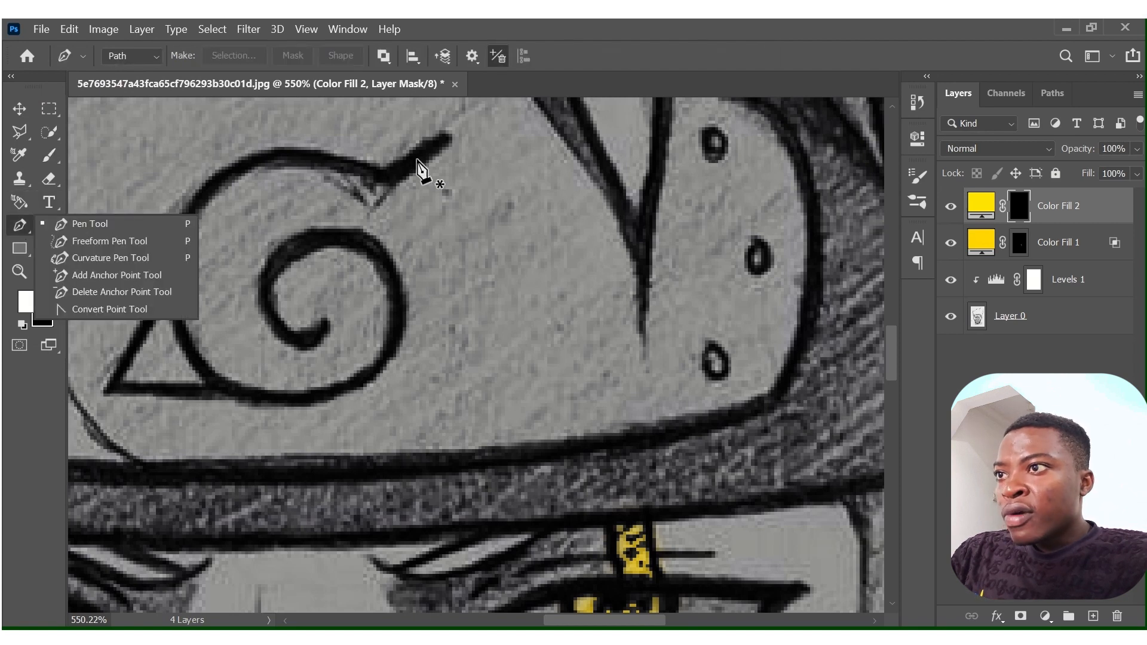
click(442, 138)
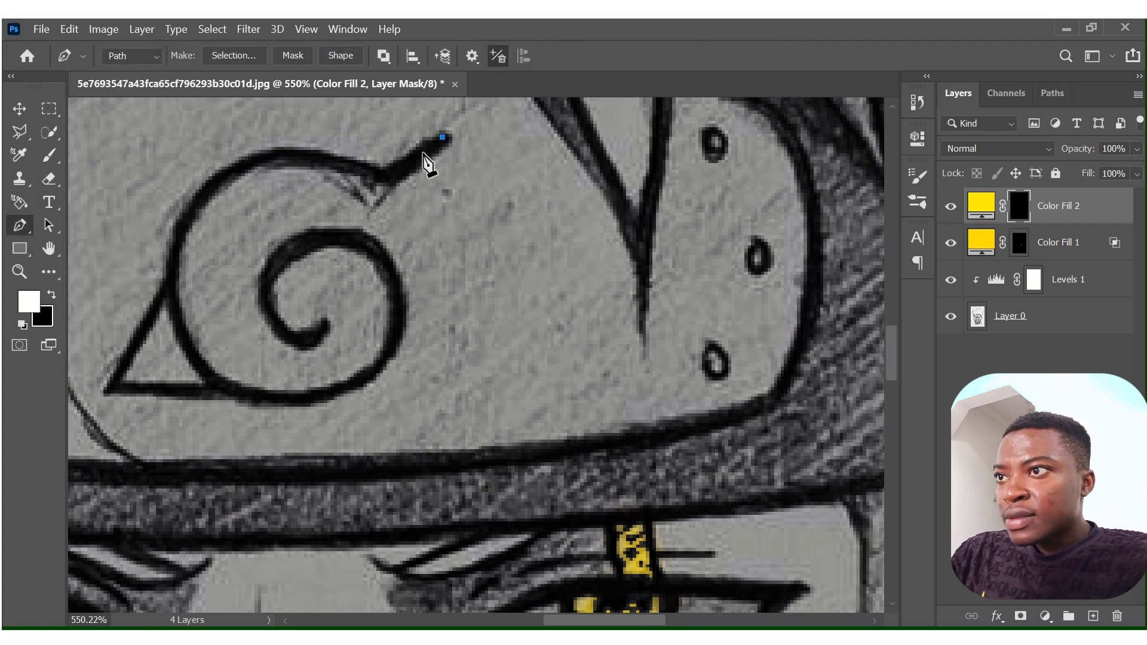
click(423, 153)
click(407, 166)
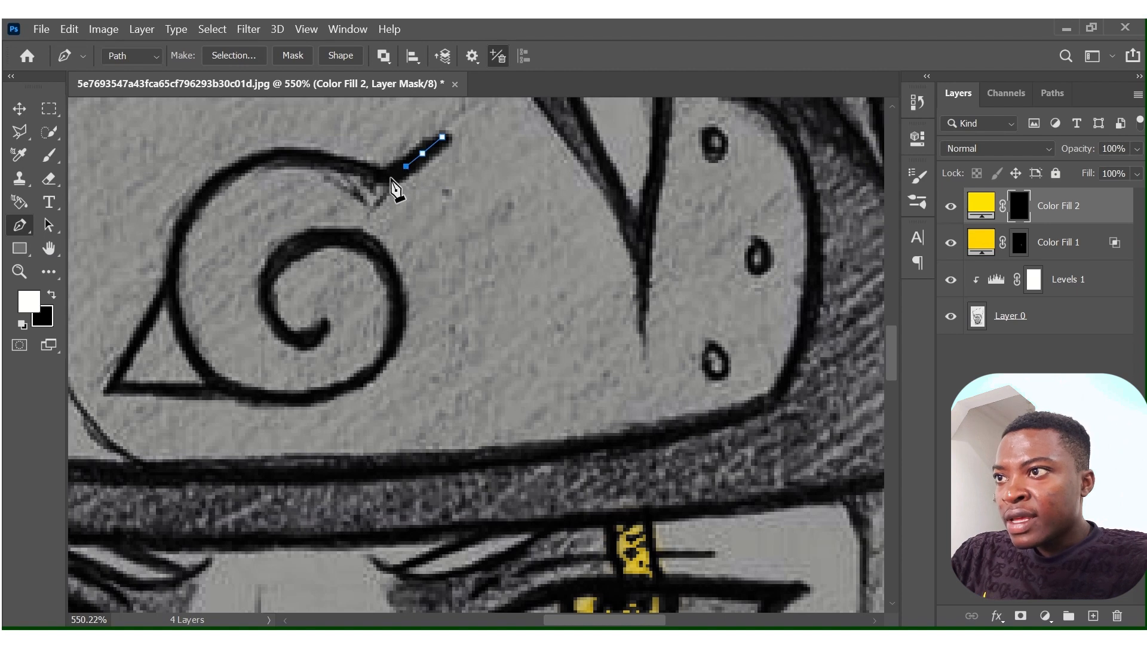
click(390, 179)
click(367, 172)
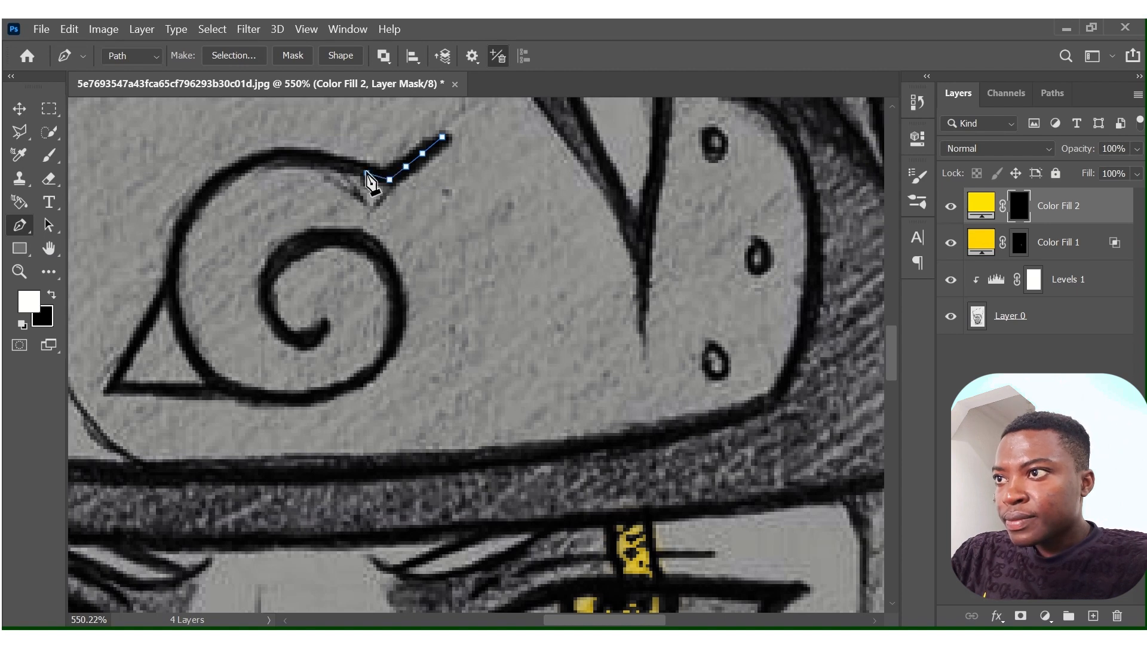
click(337, 163)
click(314, 163)
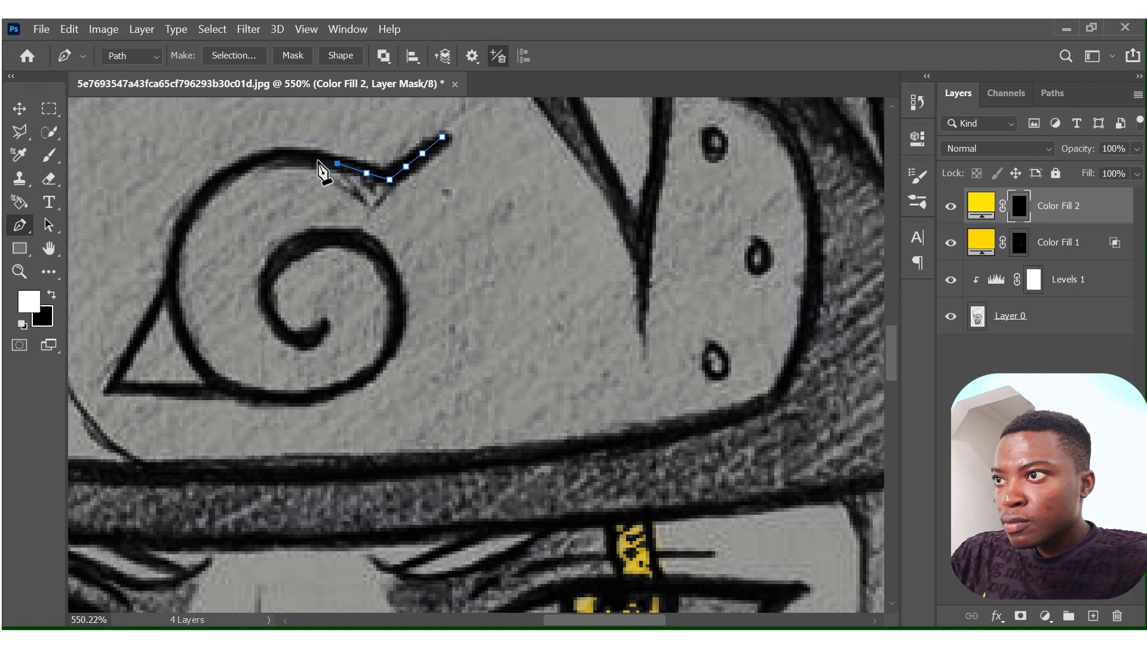
click(318, 159)
click(295, 156)
click(271, 157)
click(242, 166)
click(219, 182)
click(199, 202)
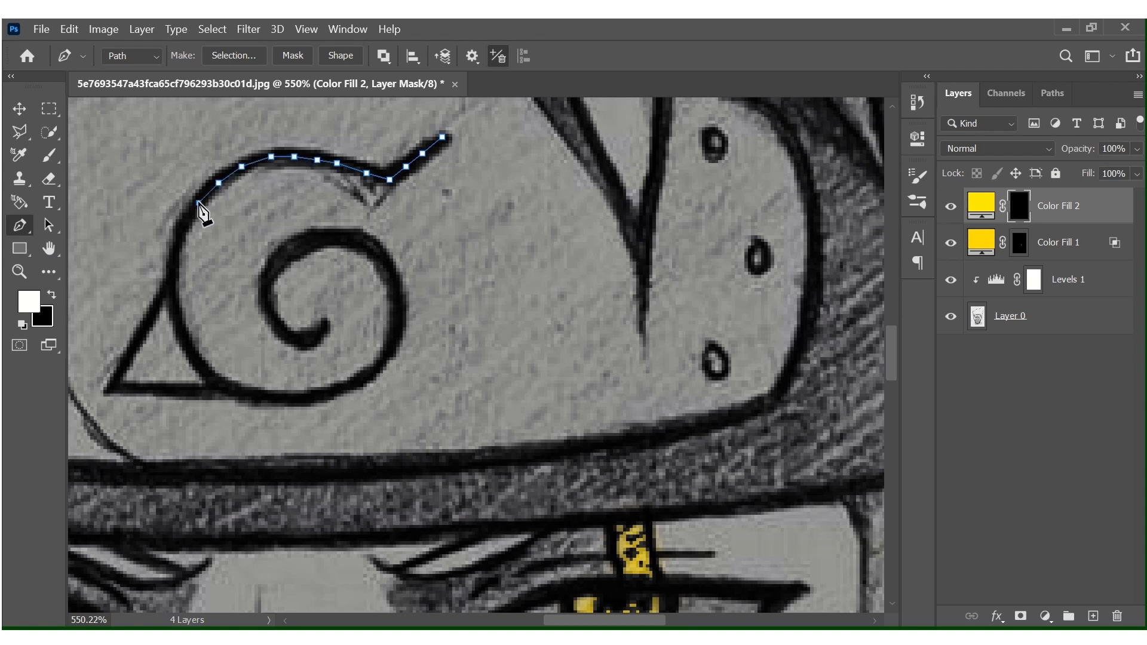
click(182, 225)
click(175, 255)
click(173, 288)
click(179, 318)
click(186, 344)
click(206, 370)
click(222, 388)
click(248, 394)
click(275, 399)
click(304, 400)
click(327, 394)
click(354, 383)
click(373, 374)
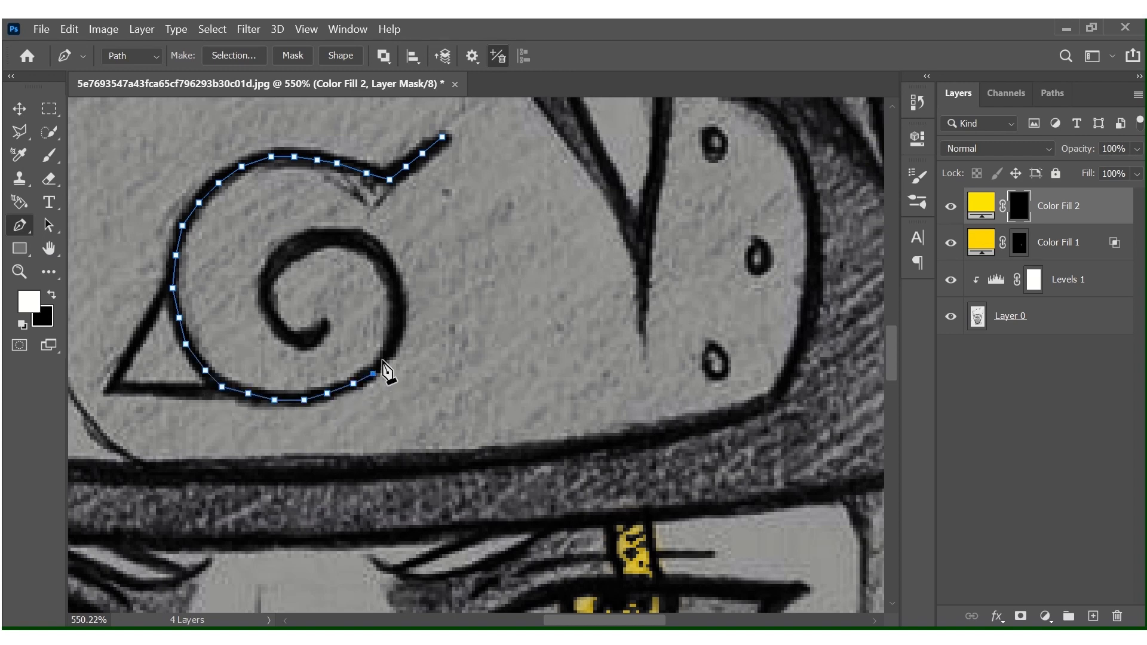
click(390, 348)
click(397, 322)
click(397, 298)
click(390, 274)
click(372, 253)
click(350, 238)
click(320, 239)
click(294, 249)
click(271, 264)
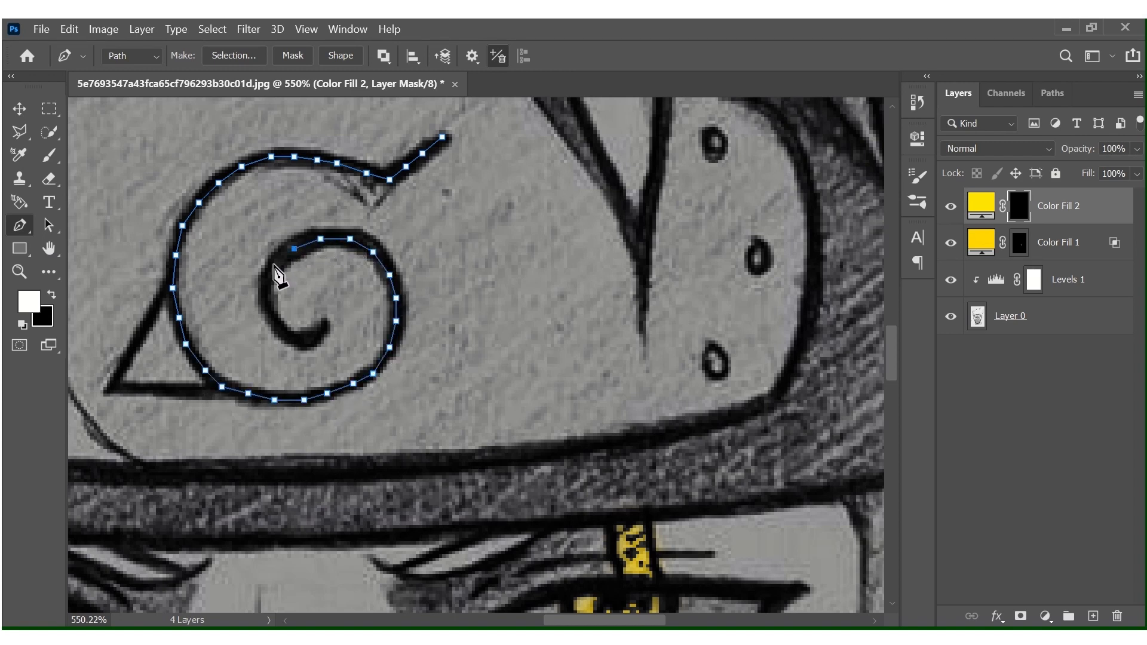
click(268, 284)
click(268, 304)
click(278, 328)
click(291, 341)
click(310, 340)
click(327, 324)
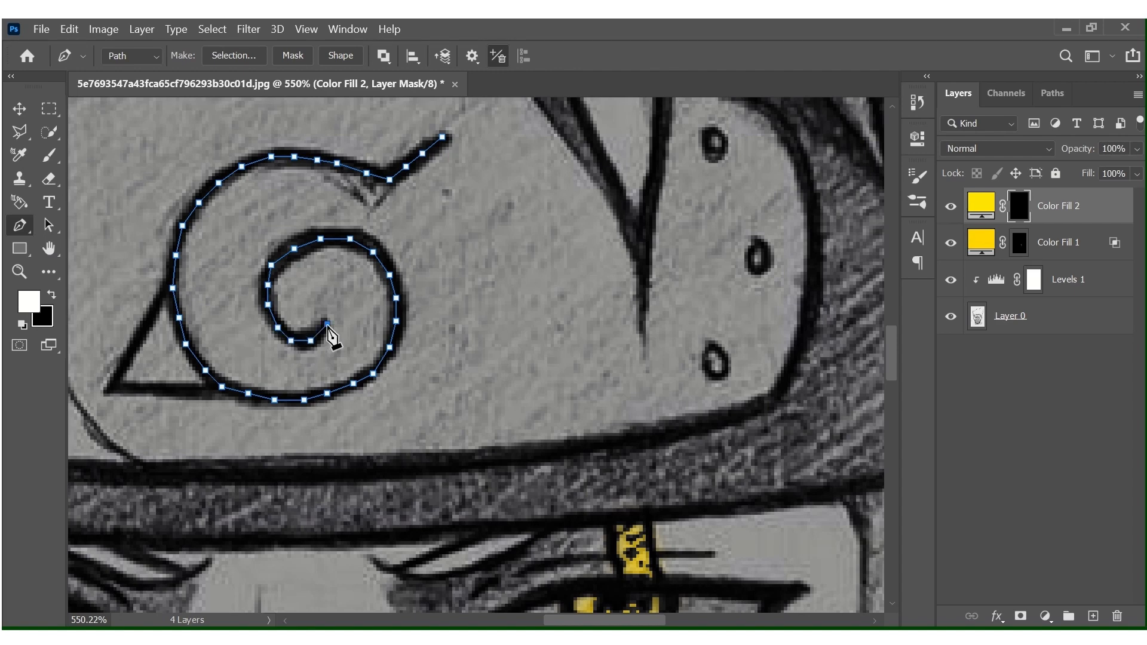
Stroke the spiral path with the Brush on Color Fill 2's mask to reveal the yellow, and delete the path.
right_click(290, 157)
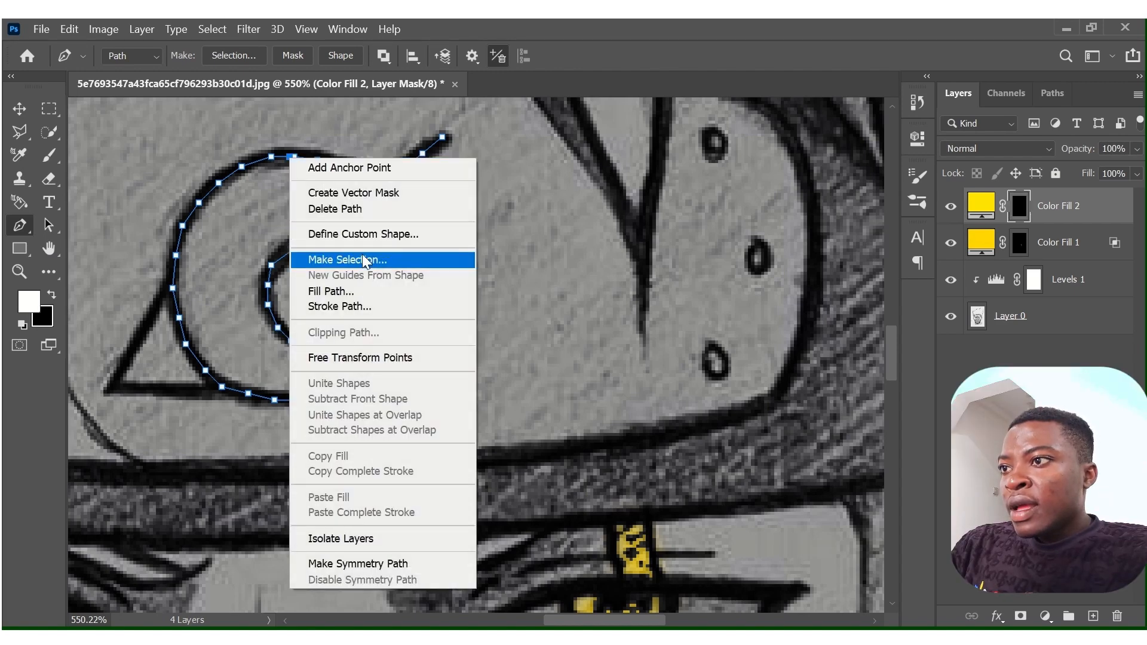
click(371, 306)
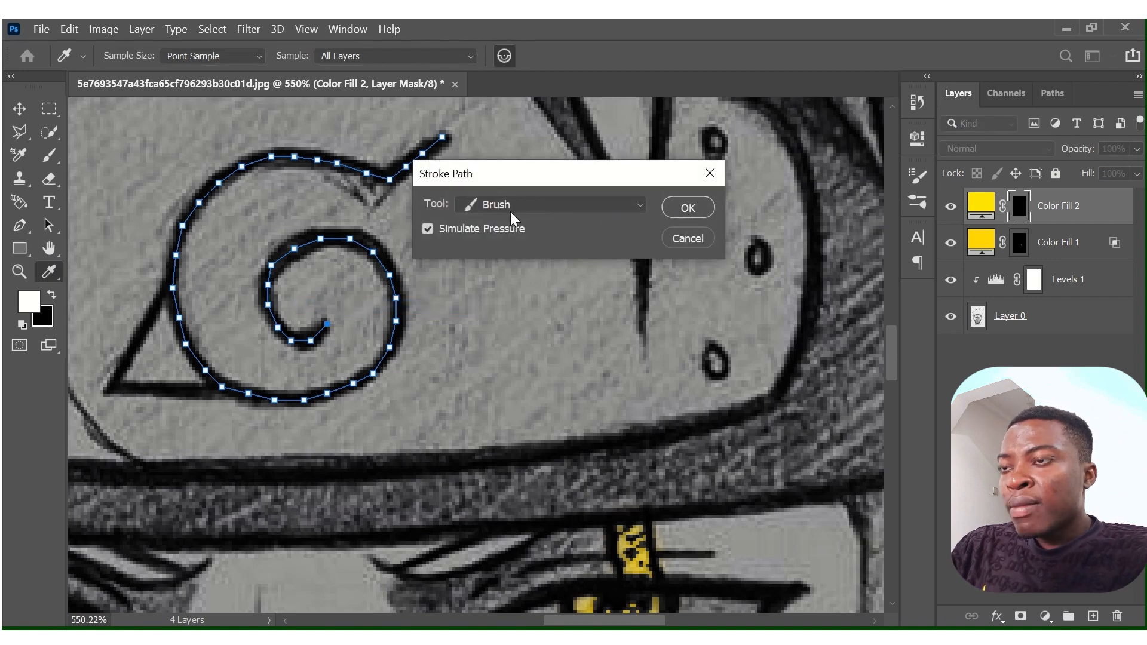
click(643, 202)
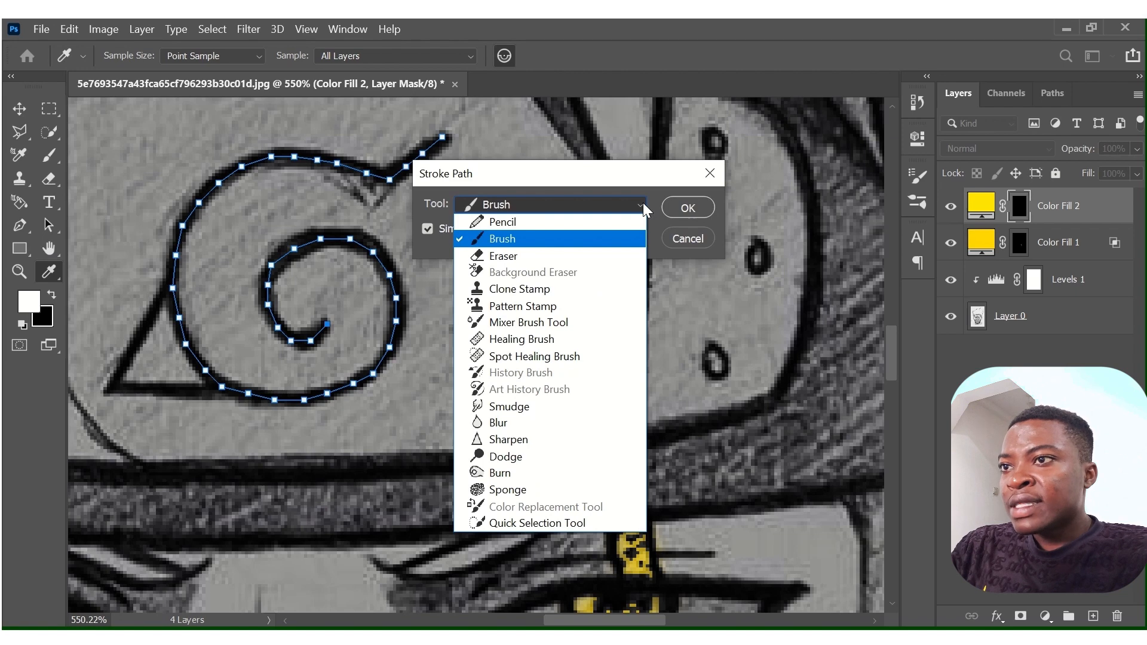
click(643, 203)
click(685, 208)
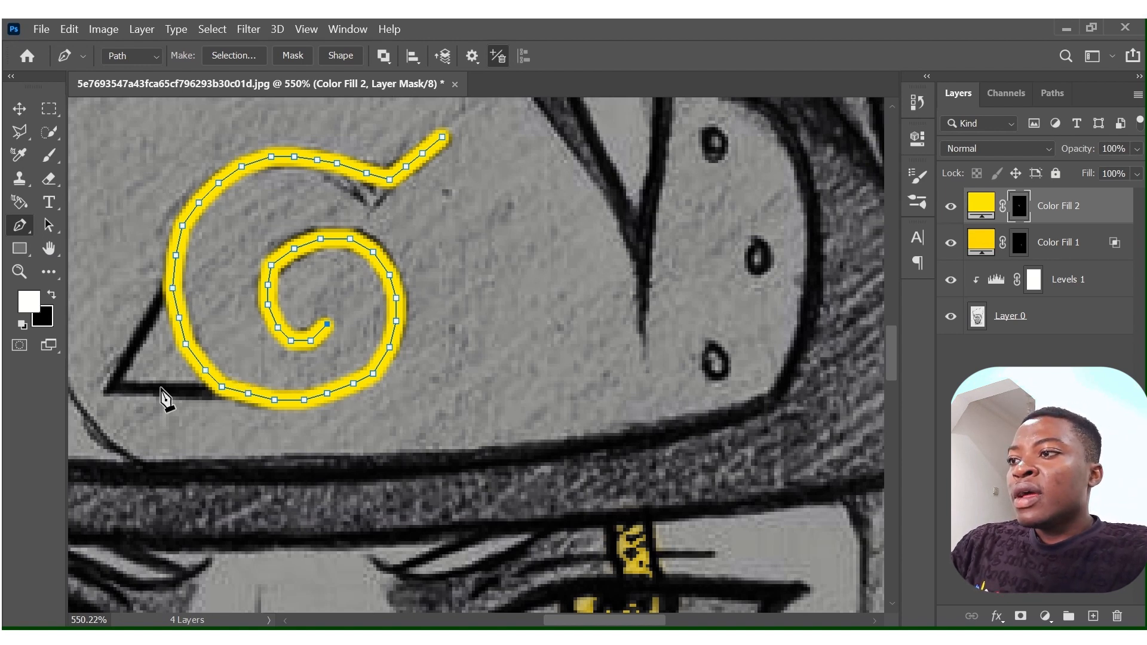
right_click(284, 260)
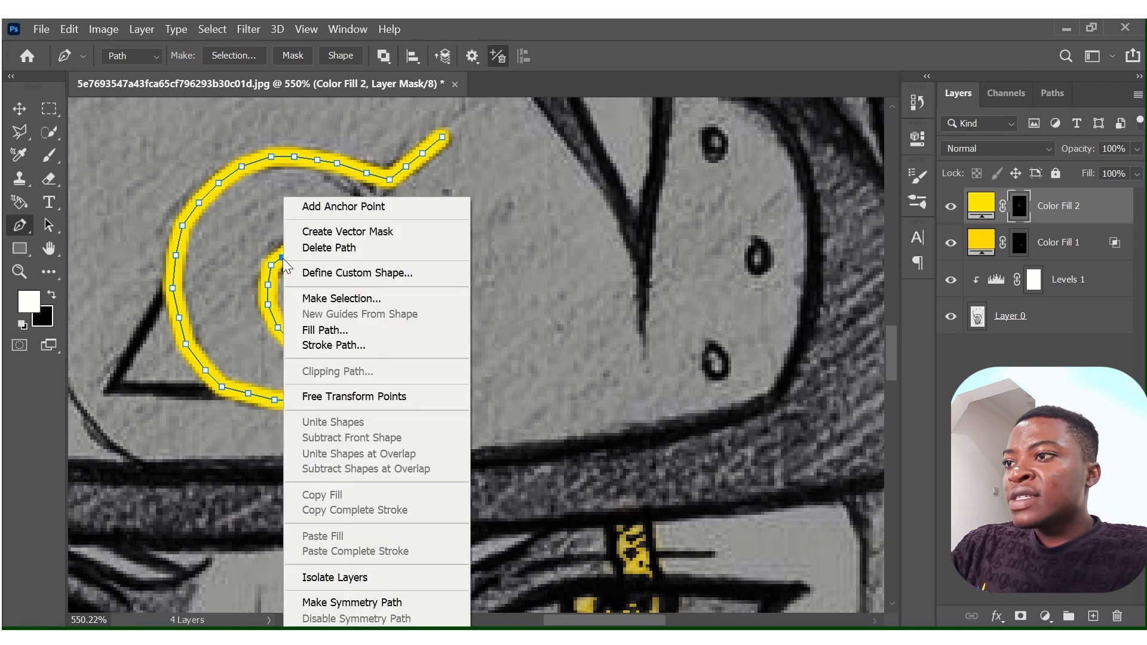
click(351, 248)
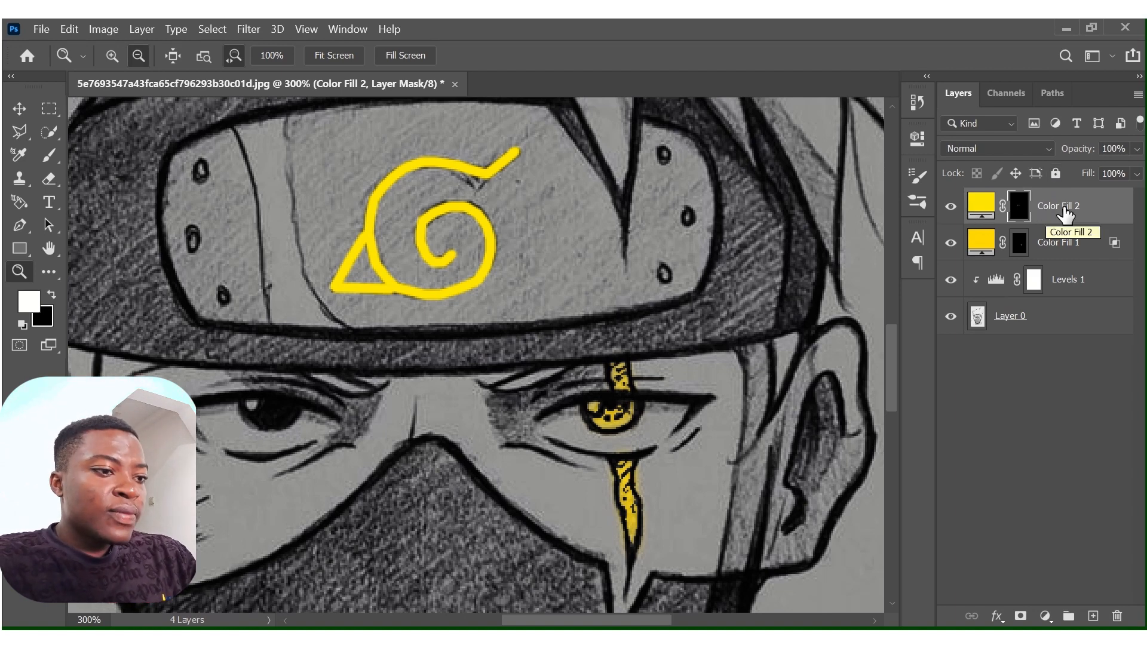
Duplicate the Color Fill 2 layer and replace the copy's mask with a new mask inverted to black.
key(ctrl+j)
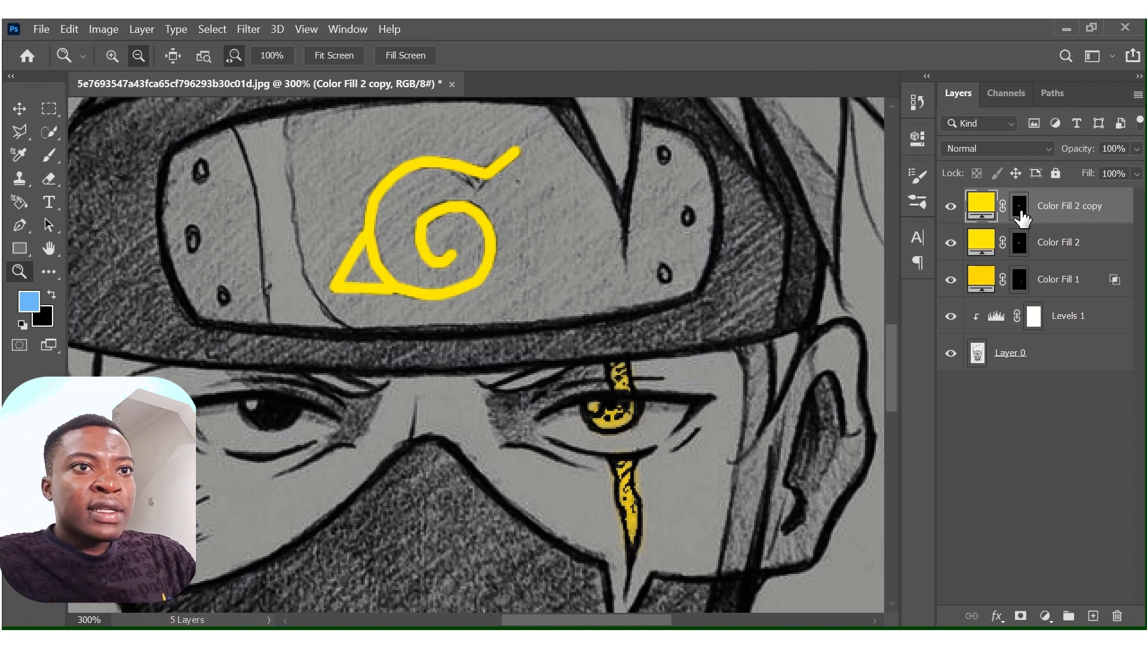
right_click(1021, 215)
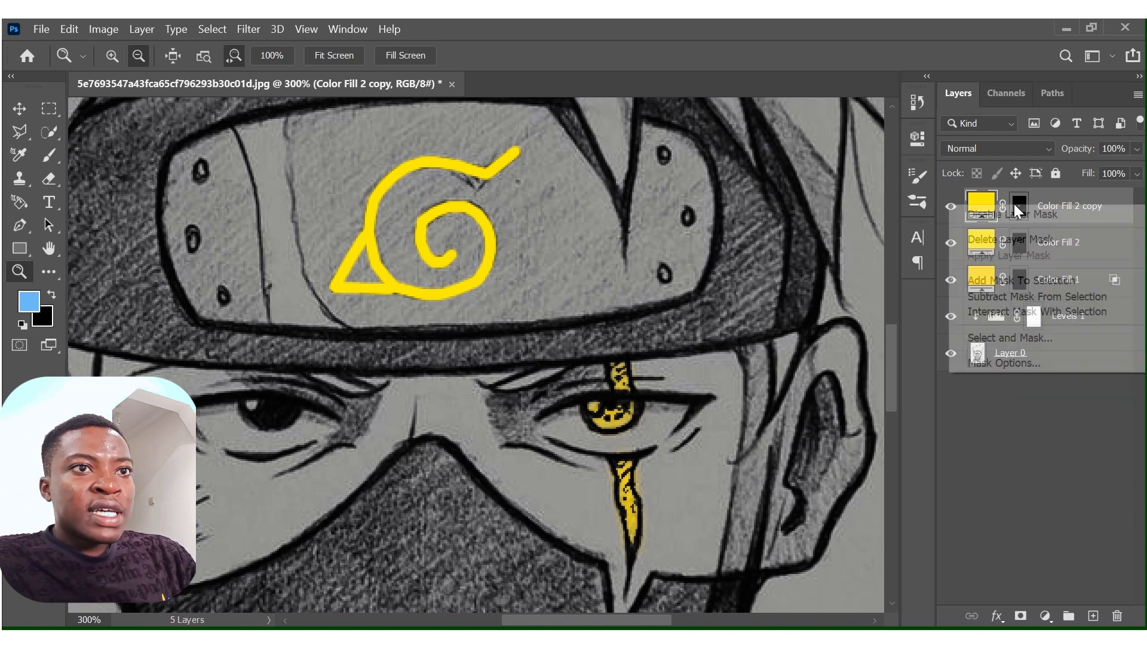
click(1022, 239)
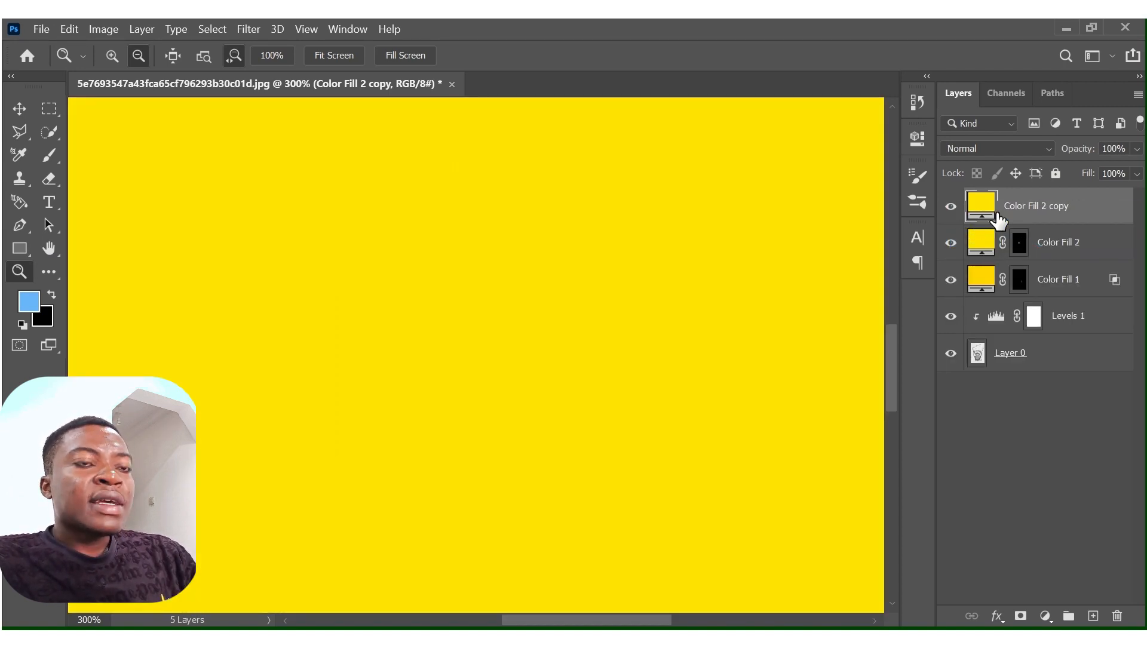
click(1021, 615)
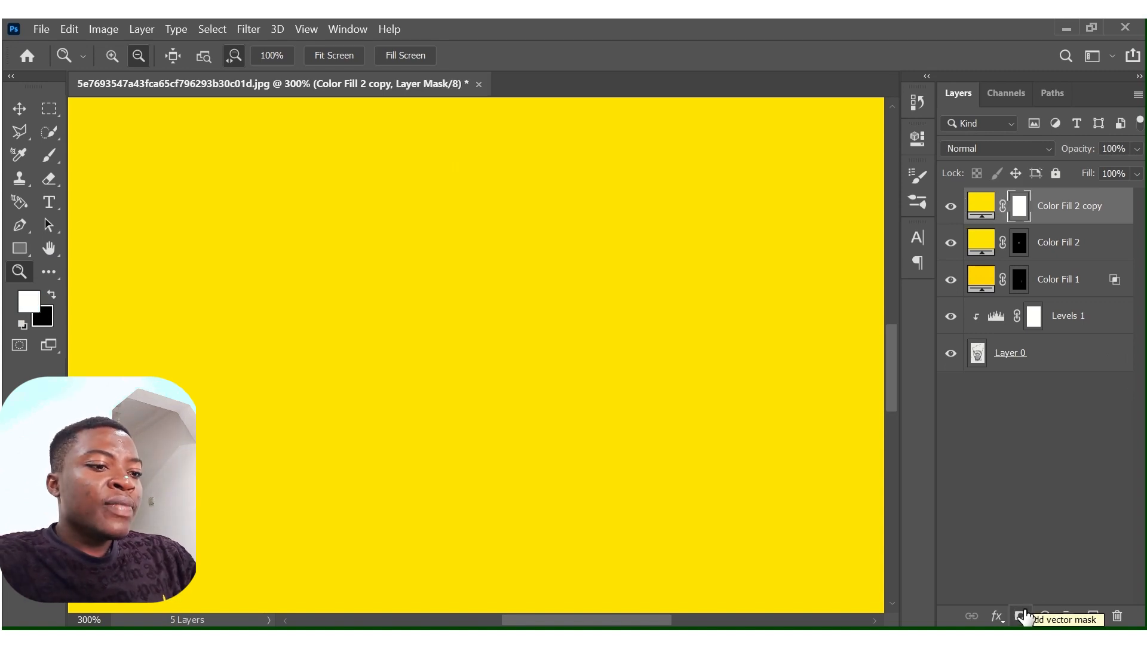
key(ctrl+i)
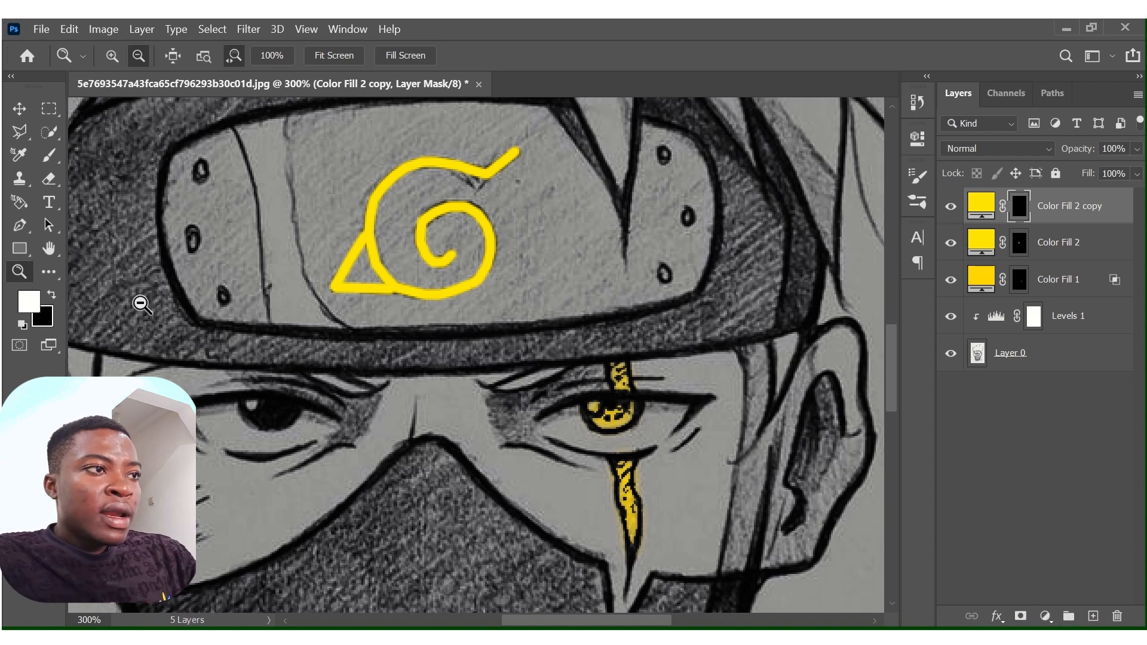
Set the Brush to 4% flow with the Soft Round tip and enlarge it to 35 px.
click(50, 158)
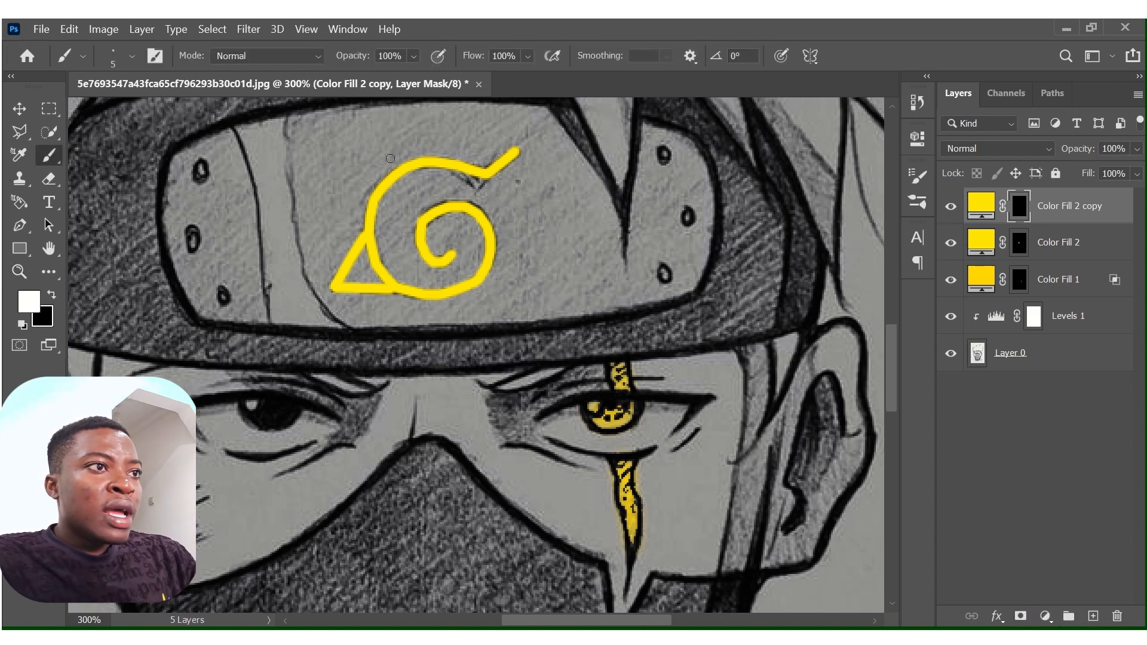
click(528, 57)
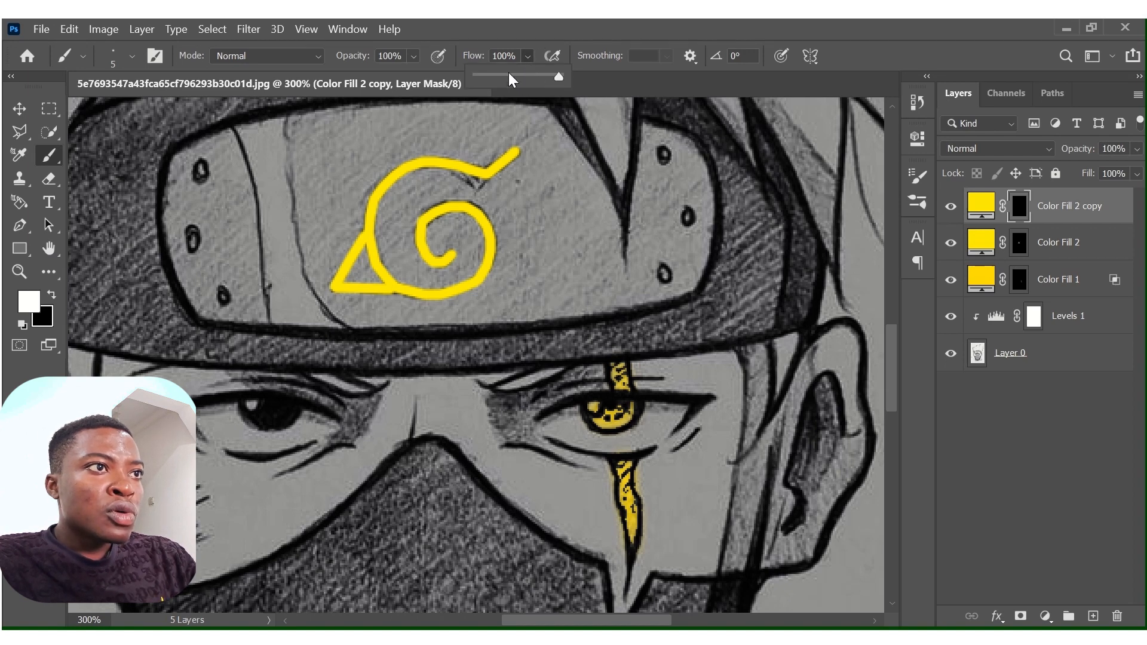
drag(509, 74, 488, 77)
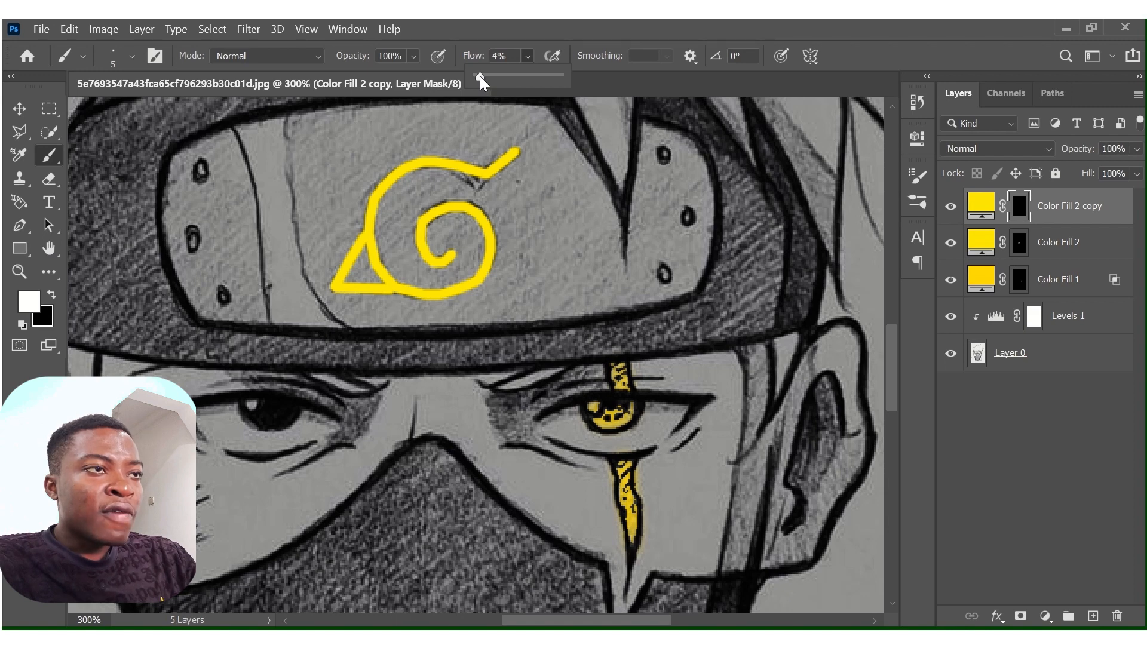
click(529, 56)
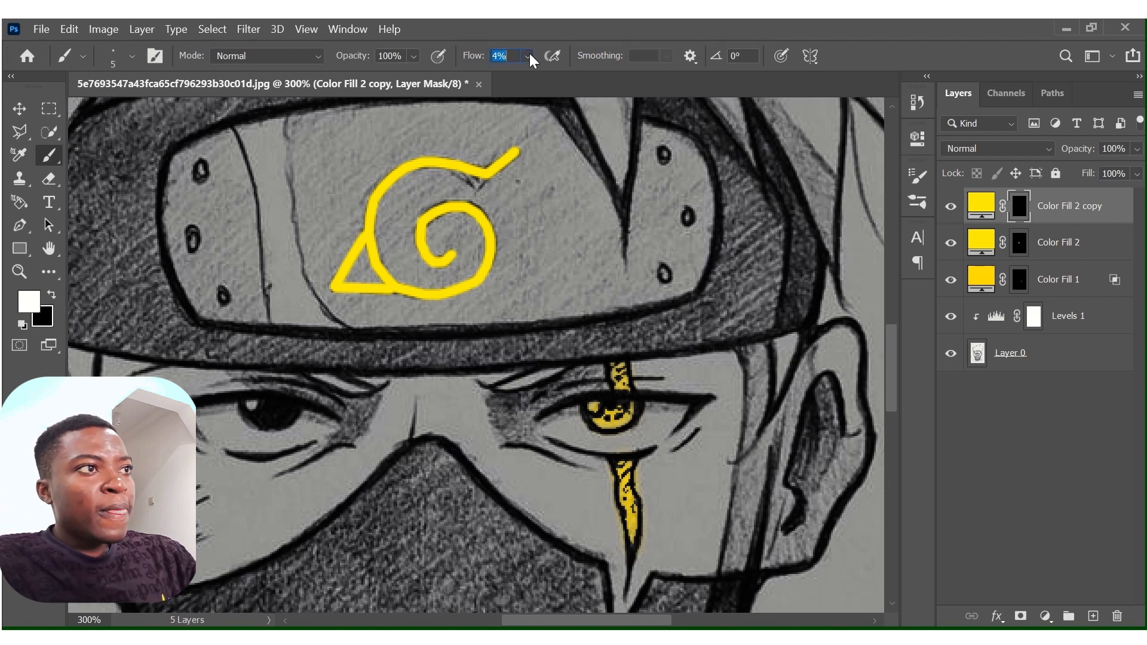
click(135, 57)
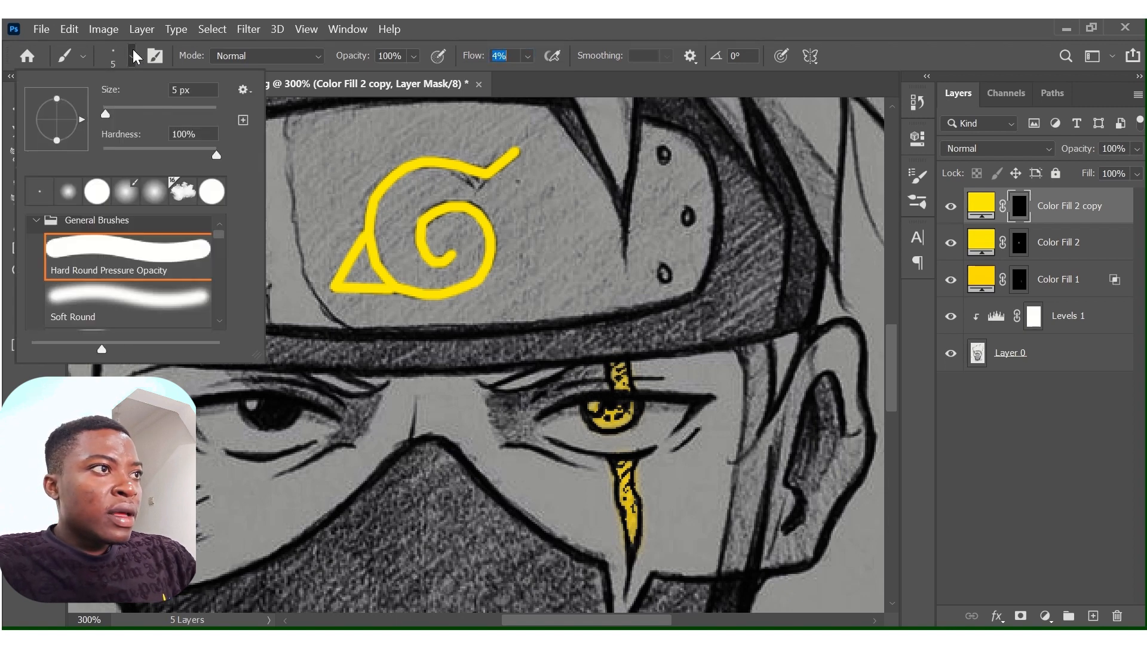
click(131, 297)
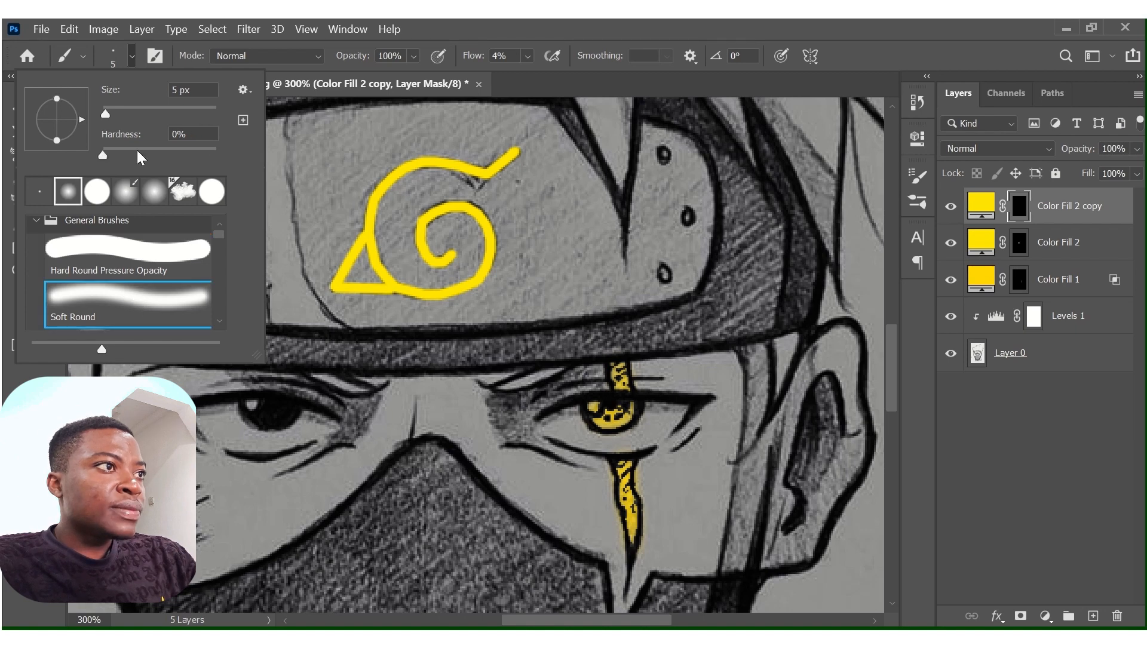
click(135, 56)
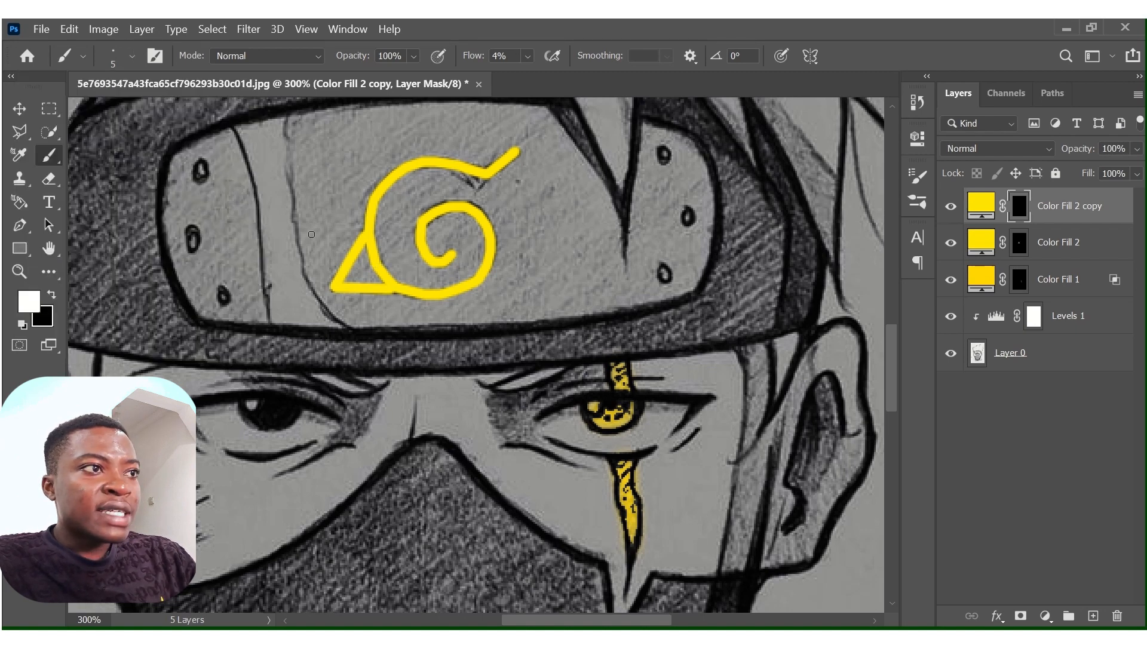
key(])
key(])
key(])
key(])
key(])
key(])
key(])
key(])
key(])
key(])
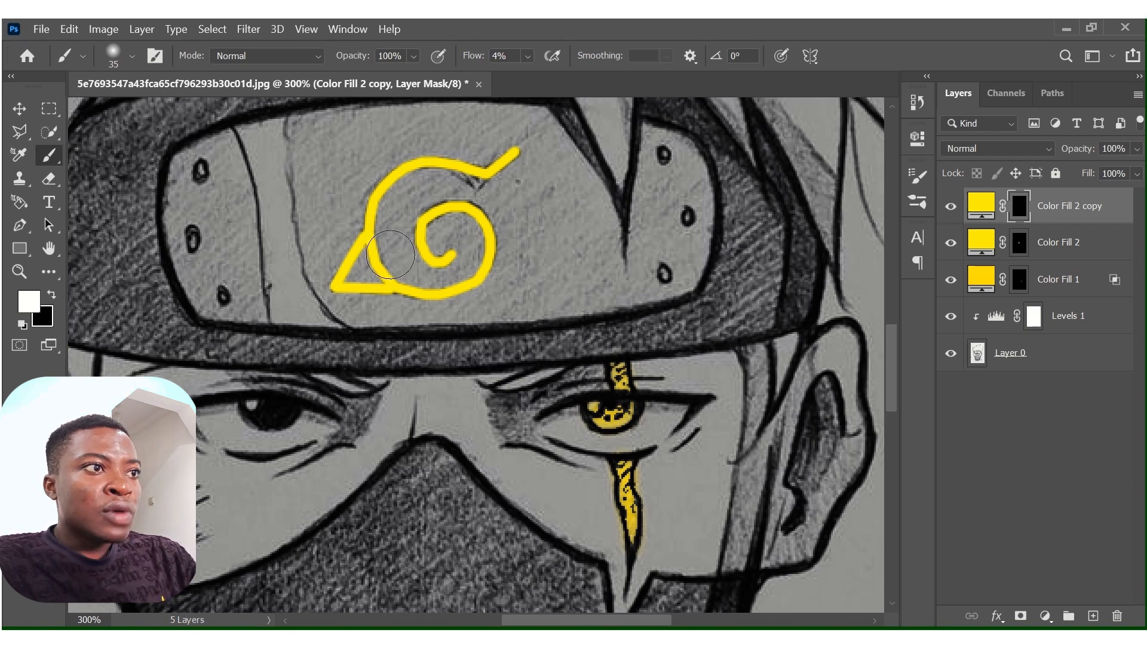
Set Color Fill 2 copy's blend mode to Linear Dodge (Add) and paint a soft glow along the headband symbol's lines.
click(1046, 148)
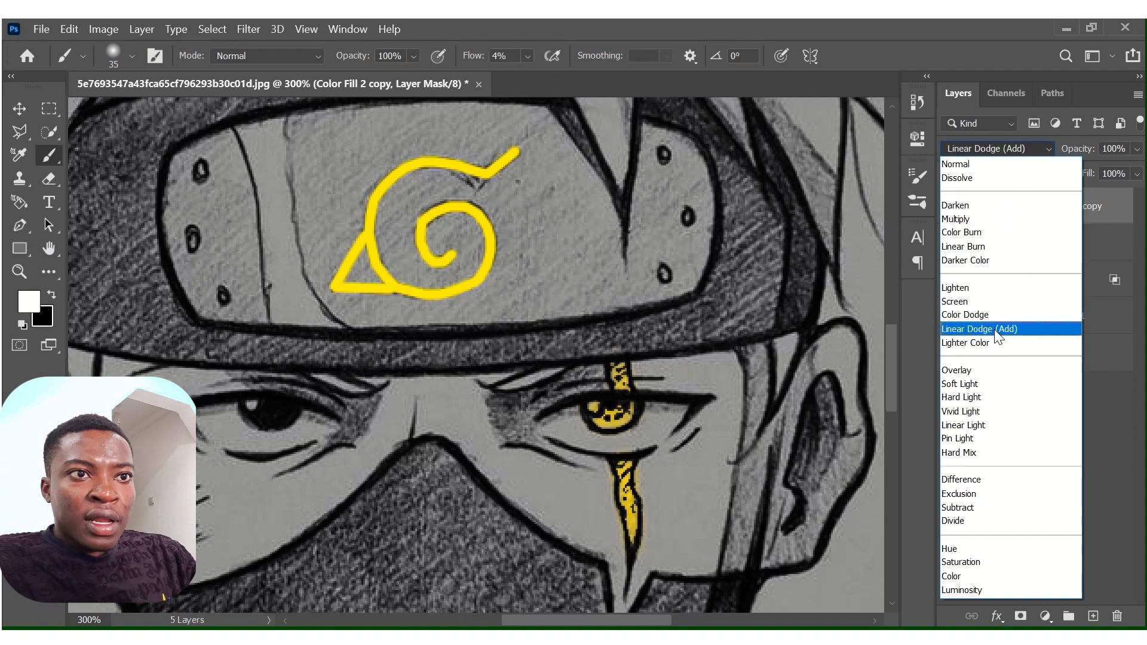
click(994, 327)
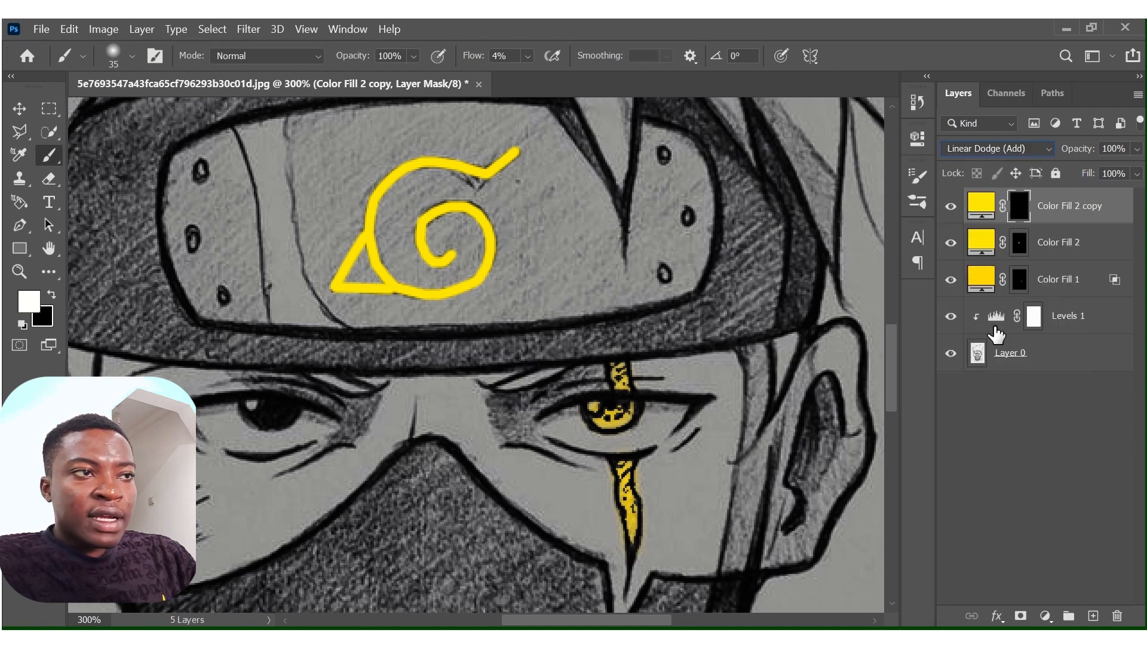
mouse_move(520, 154)
mouse_down()
mouse_move(476, 180)
mouse_move(521, 155)
mouse_move(462, 172)
mouse_move(499, 165)
mouse_move(401, 163)
mouse_move(413, 158)
mouse_move(372, 227)
mouse_move(381, 201)
mouse_move(369, 218)
mouse_move(372, 192)
mouse_move(415, 157)
mouse_move(382, 189)
mouse_move(336, 295)
mouse_move(382, 284)
mouse_move(355, 290)
mouse_move(385, 256)
mouse_move(362, 240)
mouse_move(387, 288)
mouse_move(379, 266)
mouse_move(398, 291)
mouse_move(466, 288)
mouse_move(421, 296)
mouse_move(503, 243)
mouse_move(461, 203)
mouse_move(430, 221)
mouse_move(422, 267)
mouse_move(421, 227)
mouse_move(441, 254)
mouse_move(425, 234)
mouse_move(442, 201)
mouse_move(413, 232)
mouse_move(438, 268)
mouse_move(446, 252)
mouse_move(415, 244)
mouse_move(477, 191)
mouse_move(492, 216)
mouse_move(462, 205)
mouse_move(494, 258)
mouse_move(484, 215)
mouse_move(488, 281)
mouse_move(457, 297)
mouse_move(388, 297)
mouse_move(389, 271)
mouse_up()
mouse_move(445, 163)
mouse_down()
mouse_move(369, 205)
mouse_move(447, 155)
mouse_move(499, 161)
mouse_move(528, 134)
mouse_move(494, 166)
mouse_up()
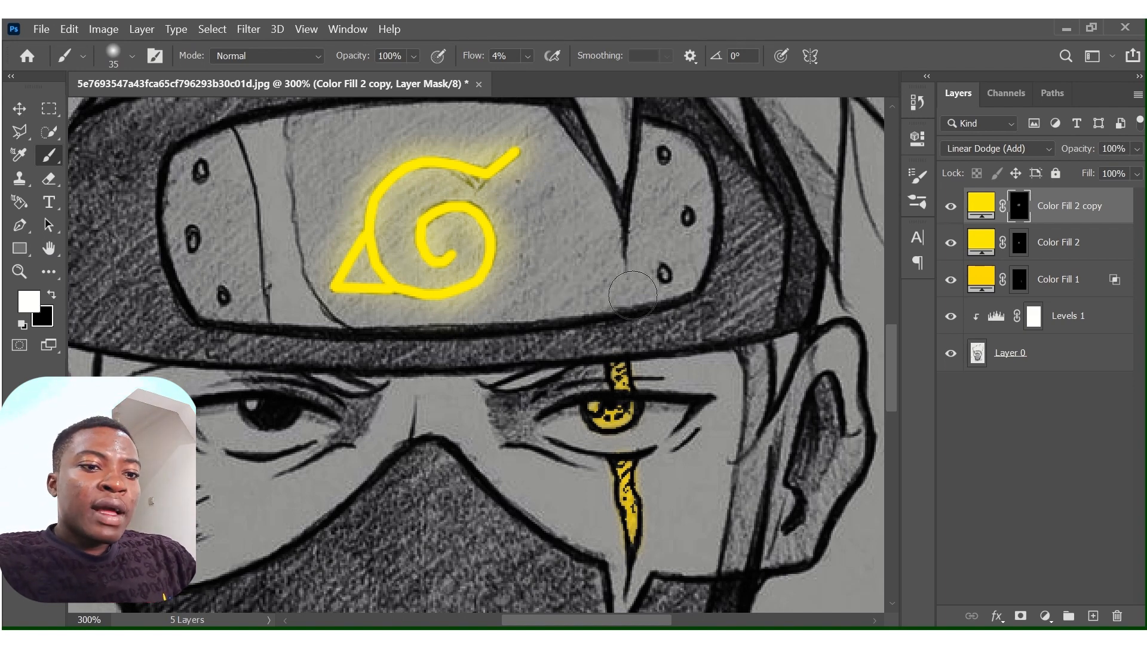
Enlarge the brush to 200 px and paint a wider, fainter glow around the headband symbol.
key(bracketright)
key(bracketright)
key(bracketright)
key(bracketright)
key(bracketright)
key(bracketright)
key(bracketright)
key(bracketright)
key(bracketright)
key(bracketright)
key(bracketright)
key(bracketright)
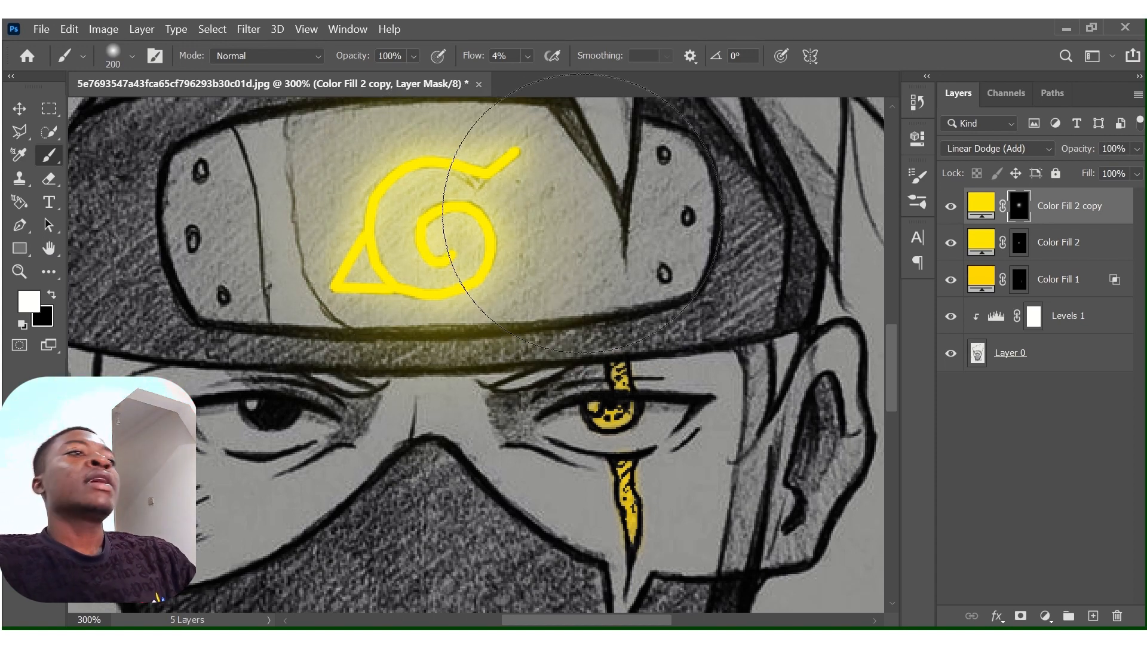
key(z)
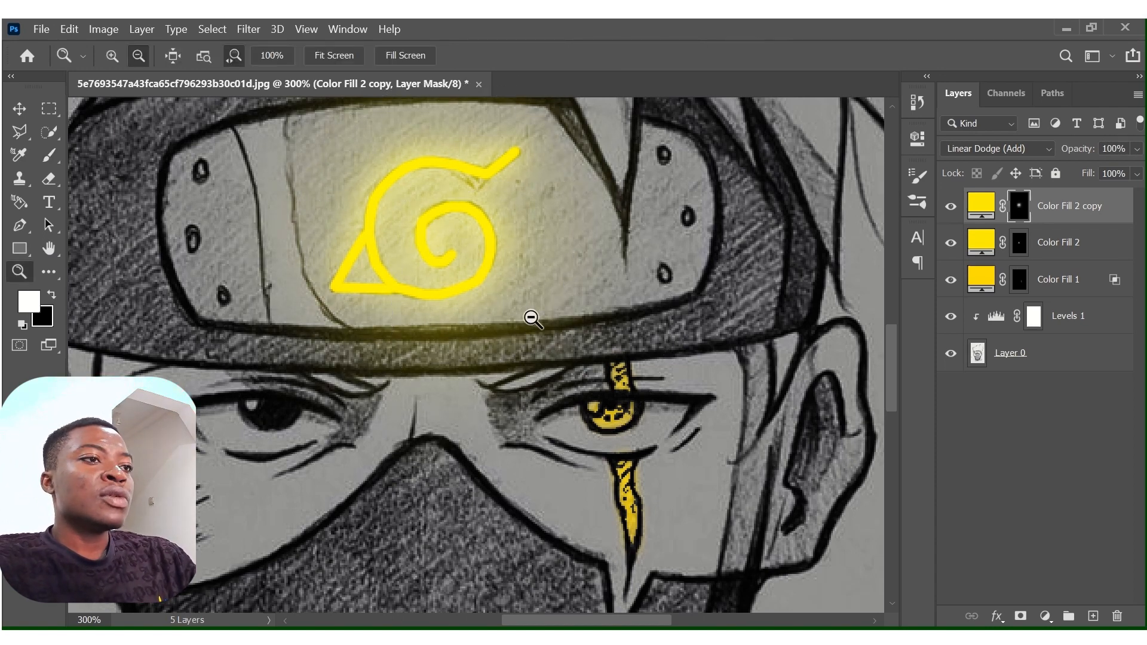
alt+click(525, 296)
alt+click(525, 297)
alt+click(525, 297)
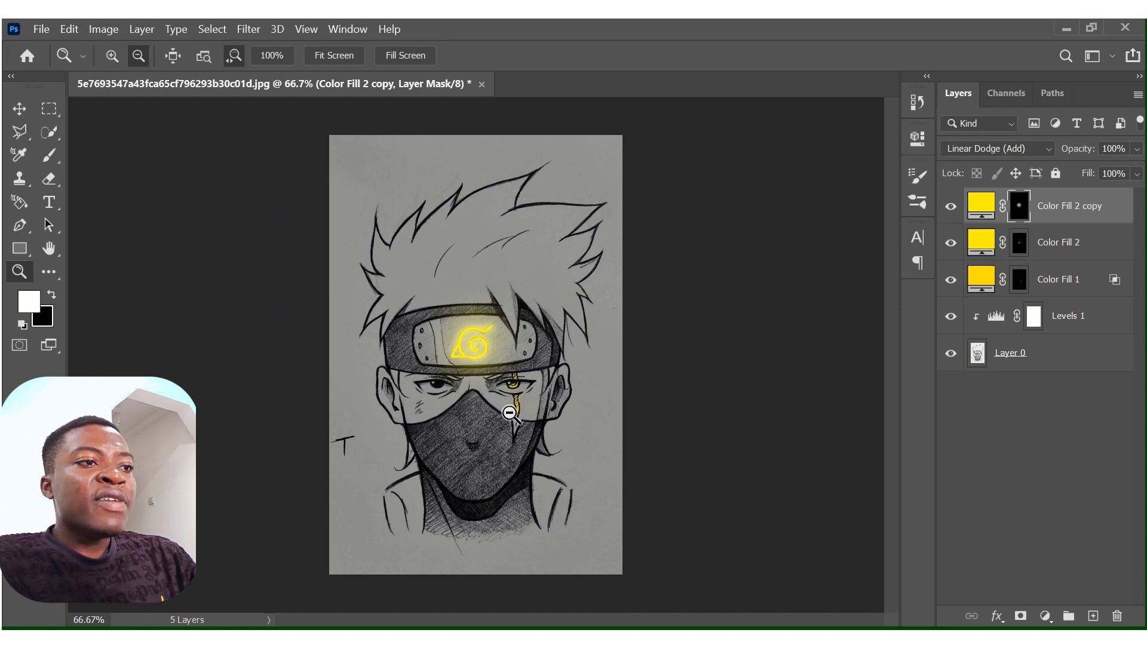
drag(527, 389, 587, 378)
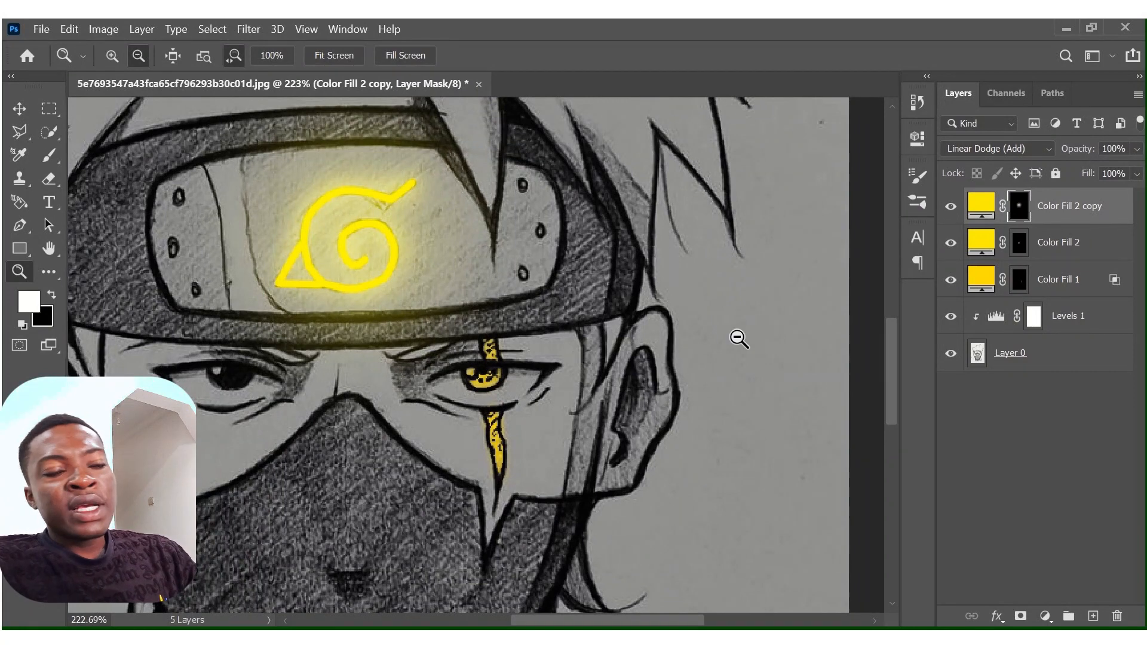
Duplicate the Color Fill 1 layer and replace the copy's mask with a new white layer mask.
click(1062, 284)
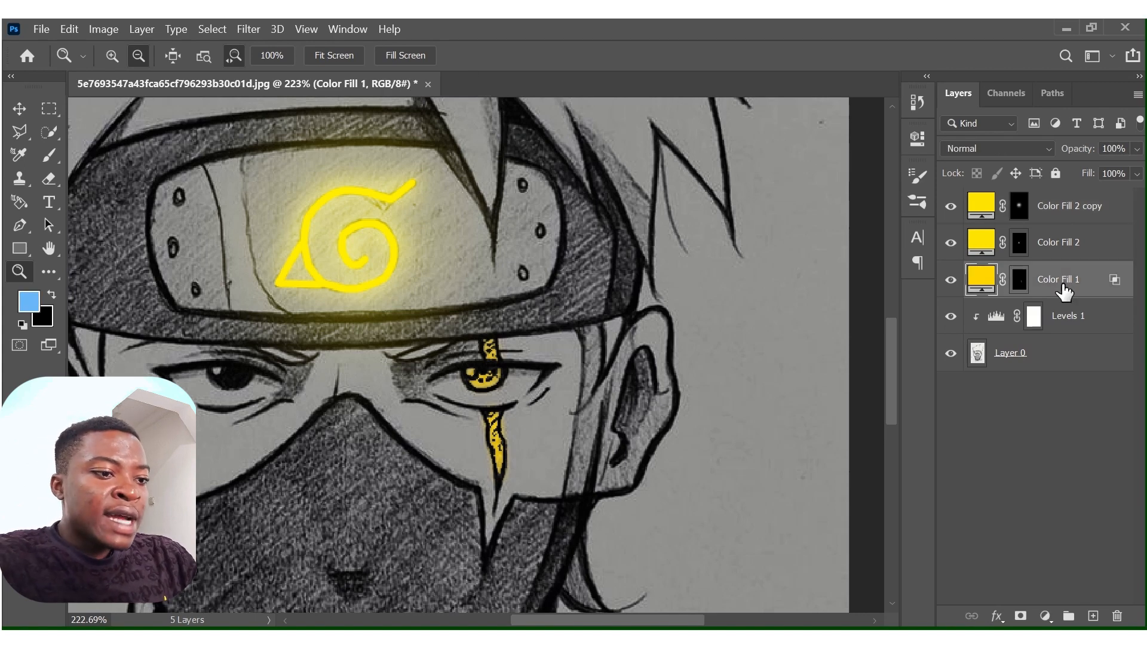
key(ctrl+j)
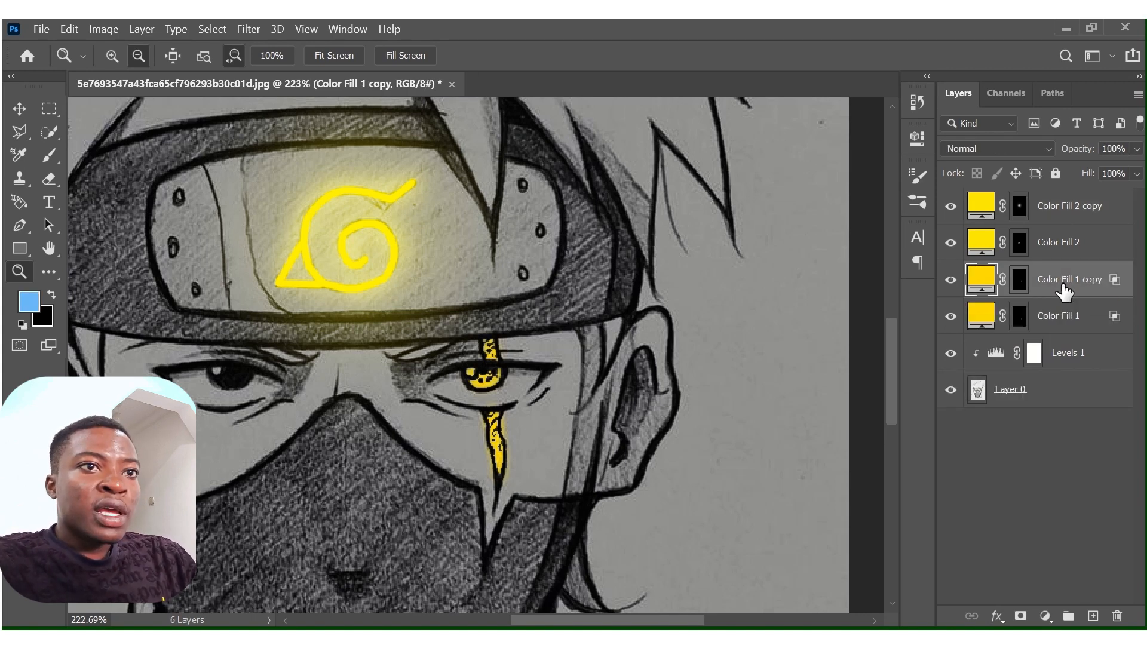
right_click(1019, 279)
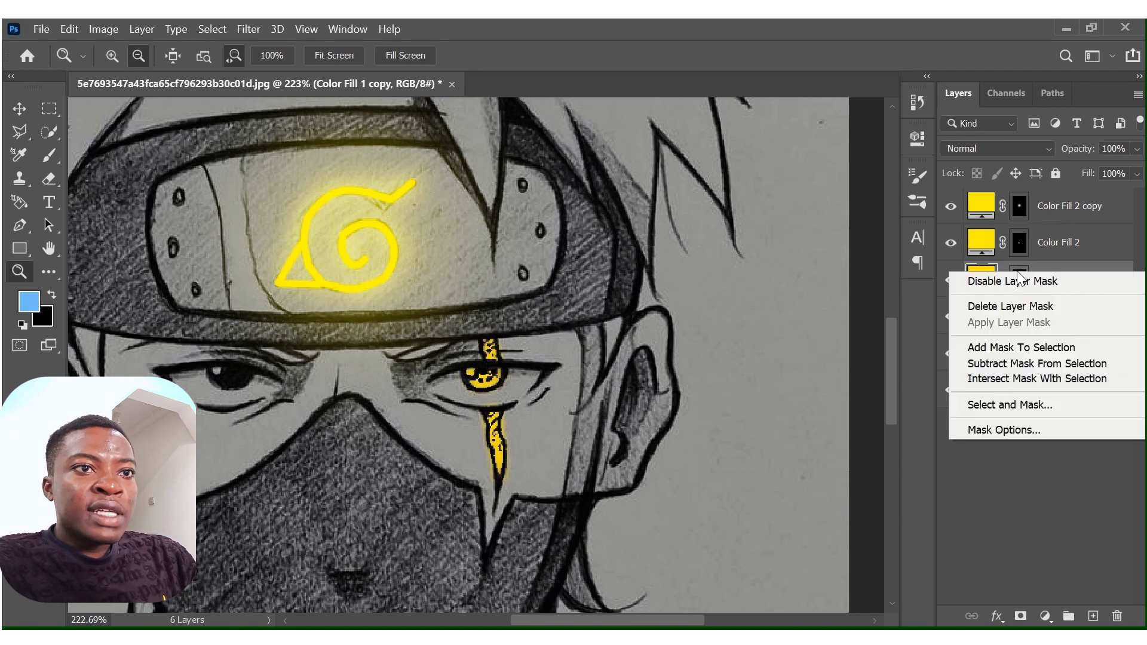
click(1012, 305)
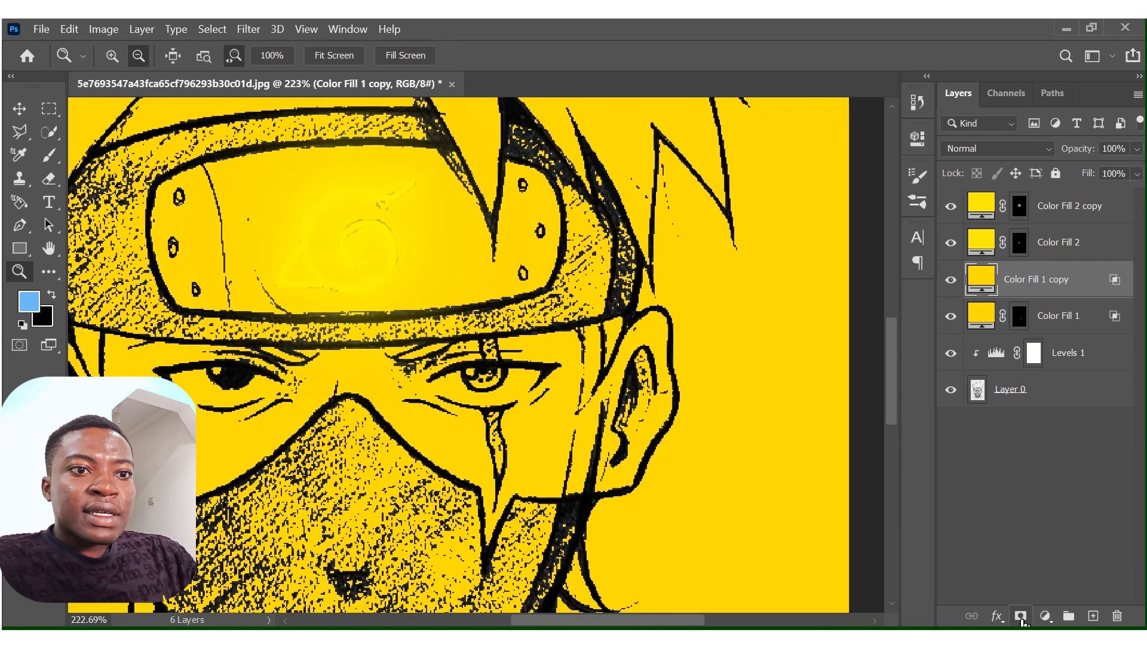
click(1021, 616)
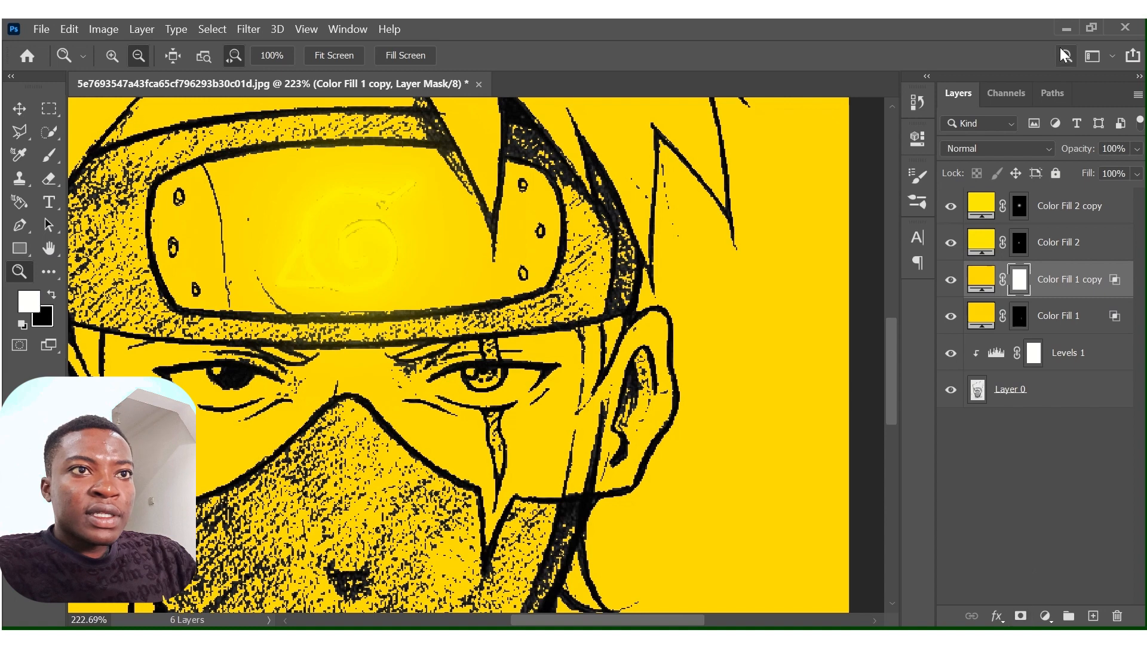
Set Color Fill 1 copy's blend mode to Linear Dodge (Add) and invert its mask to black.
click(1044, 156)
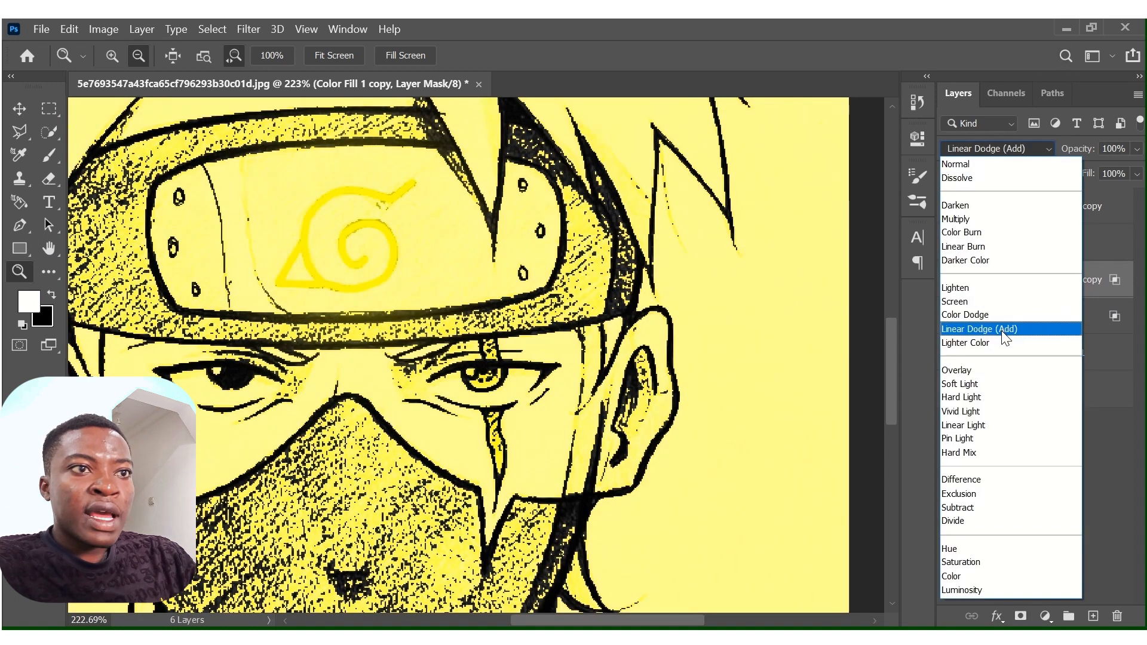
click(1004, 331)
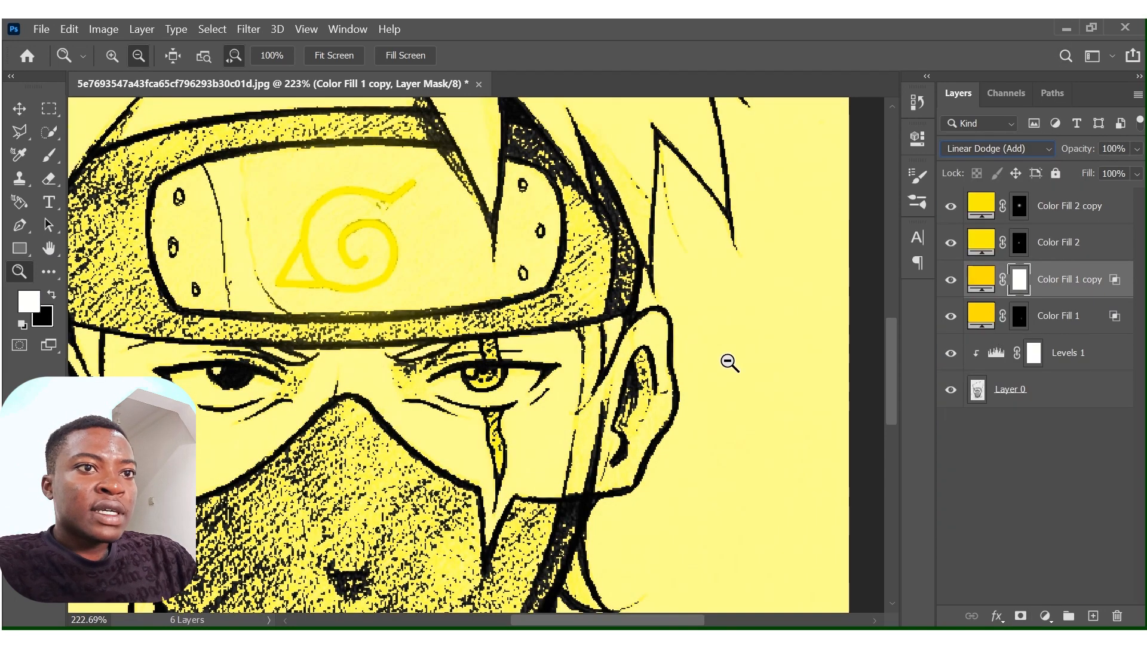
key(ctrl+i)
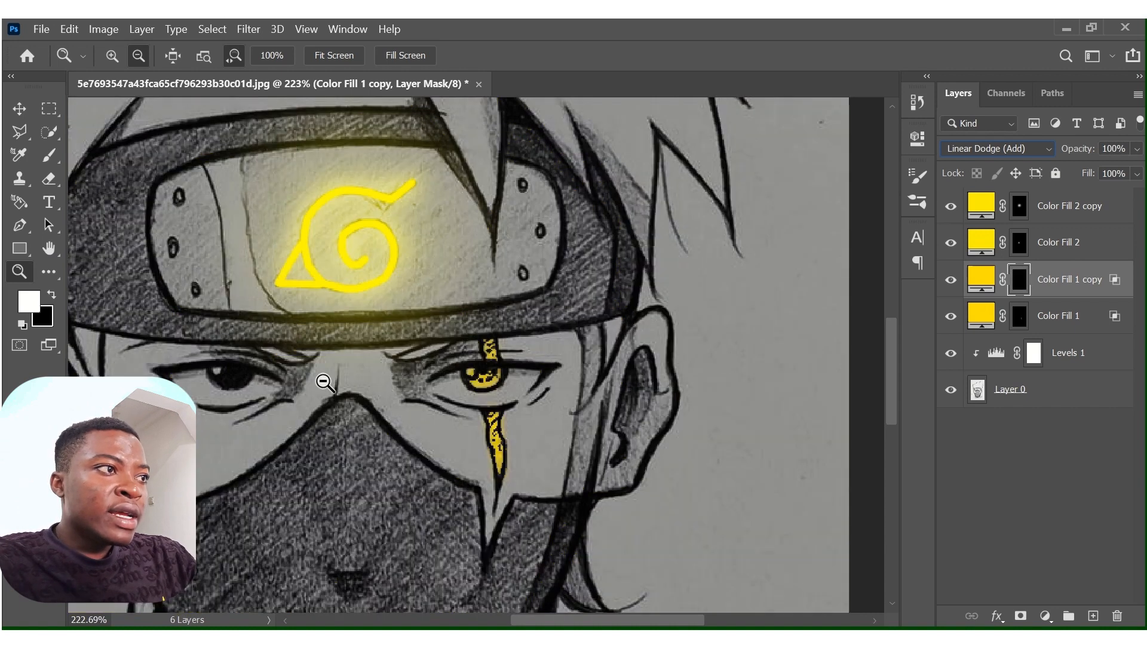
Brush a soft glow over the yellow eye and scar at 60 px and 4% flow, and widen it with a 200 px brush.
click(49, 156)
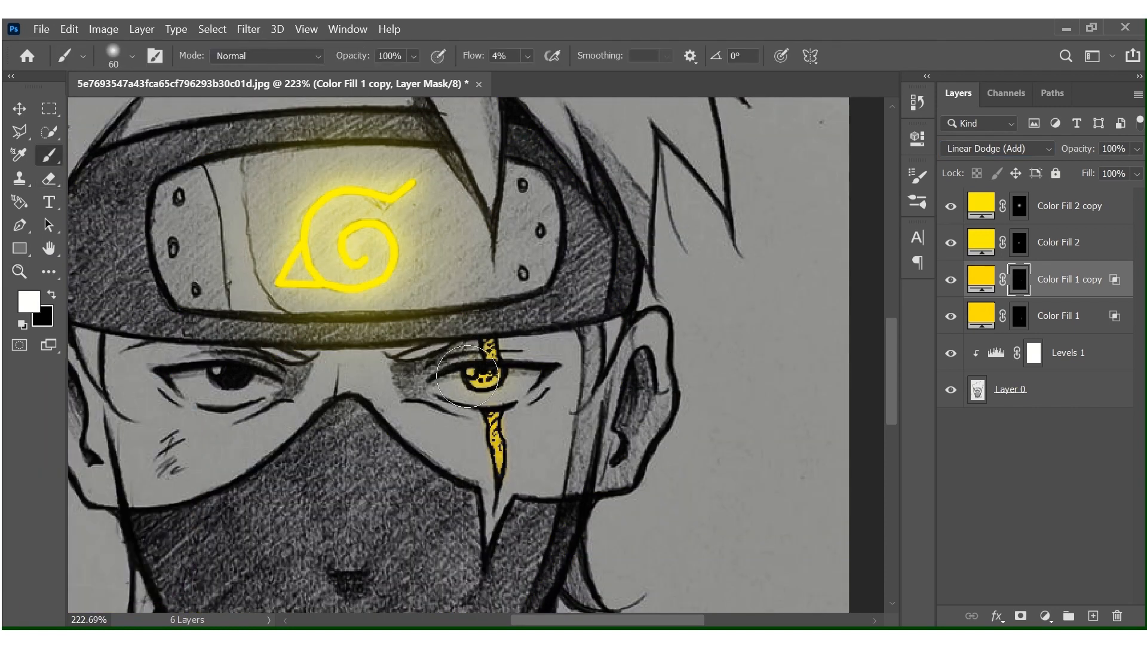
mouse_move(490, 352)
mouse_down()
mouse_move(459, 385)
mouse_move(483, 387)
mouse_move(493, 429)
mouse_move(493, 418)
mouse_move(483, 439)
mouse_move(499, 474)
mouse_move(507, 363)
mouse_up()
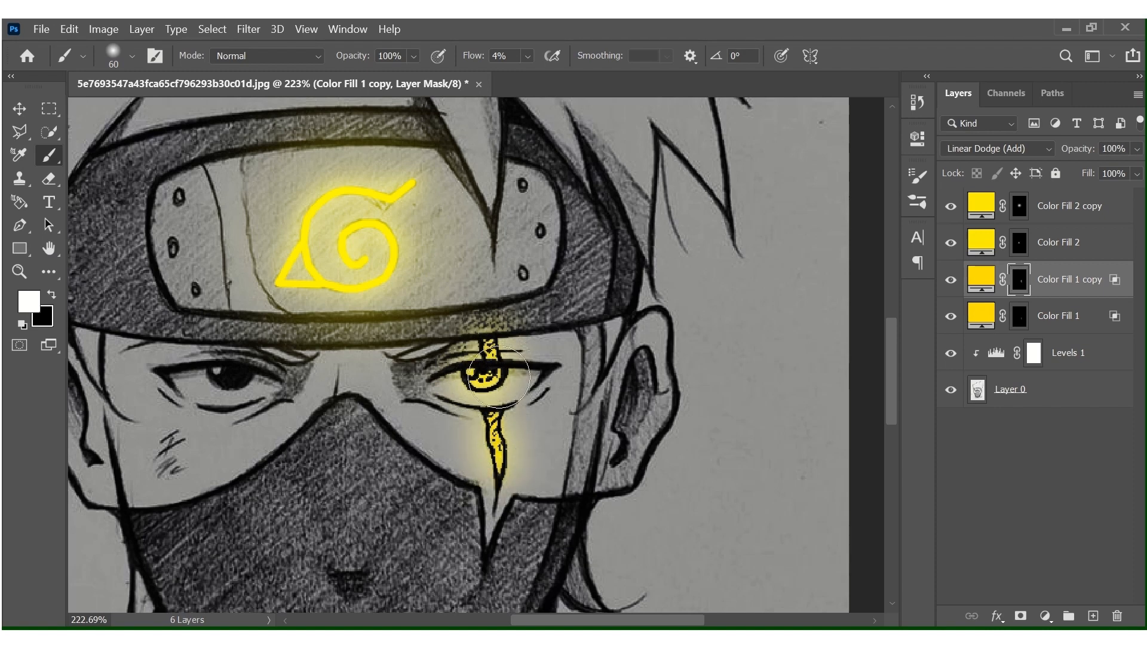
key(bracketright)
key(bracketright)
key(bracketright)
key(bracketright)
key(bracketright)
key(bracketright)
key(bracketright)
key(bracketright)
key(bracketright)
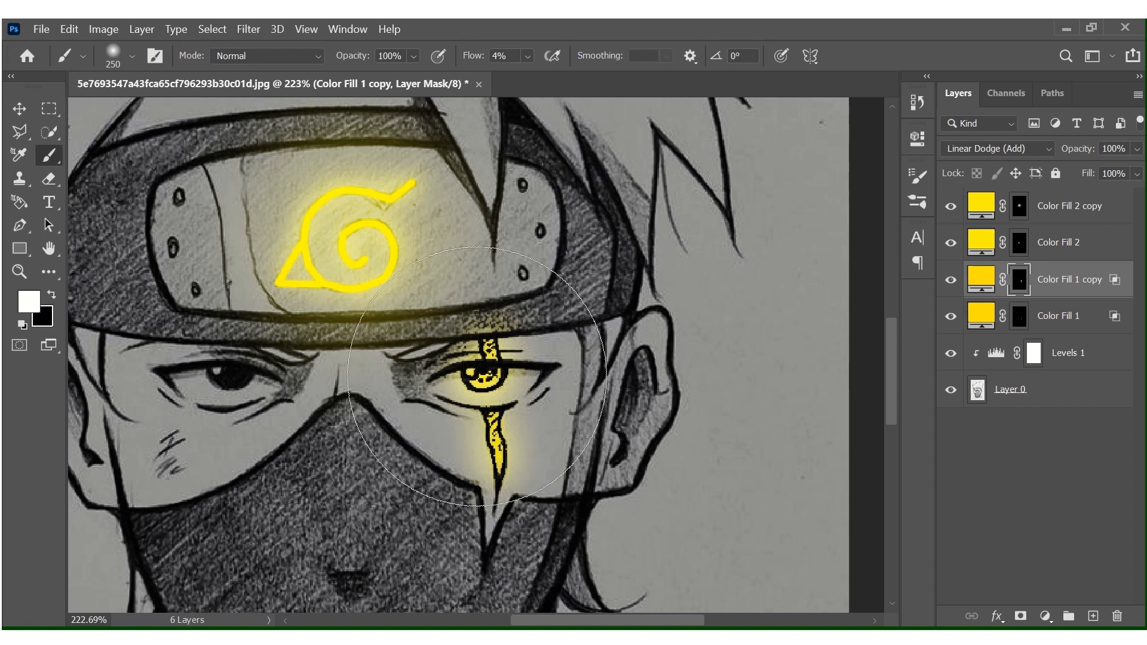
key(bracketleft)
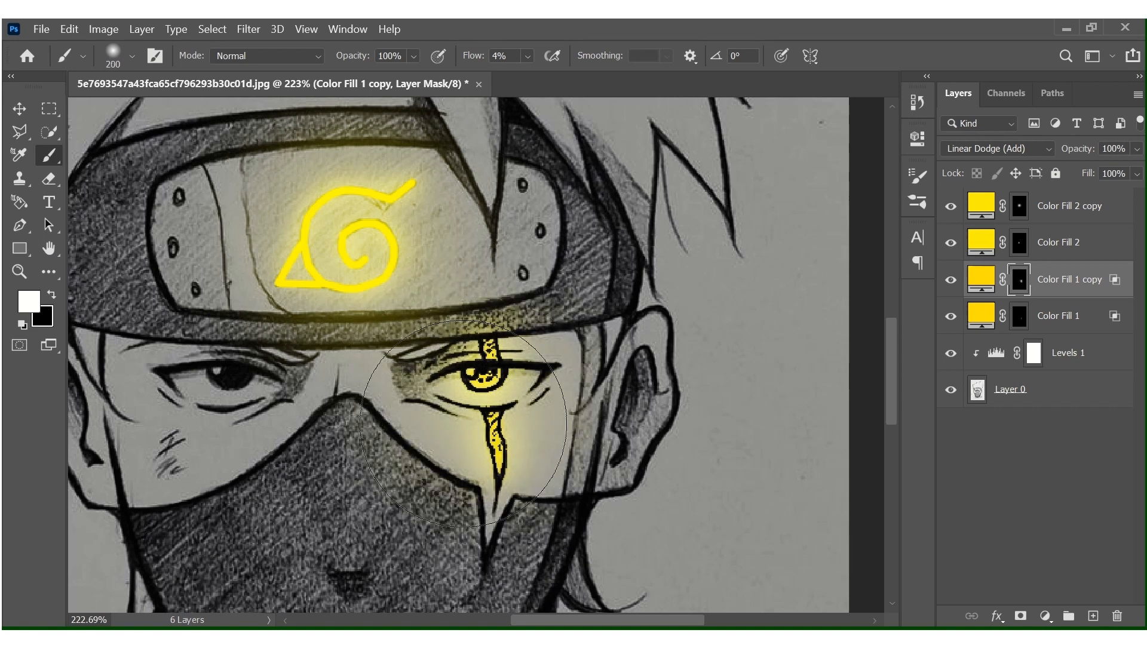
drag(464, 424, 471, 407)
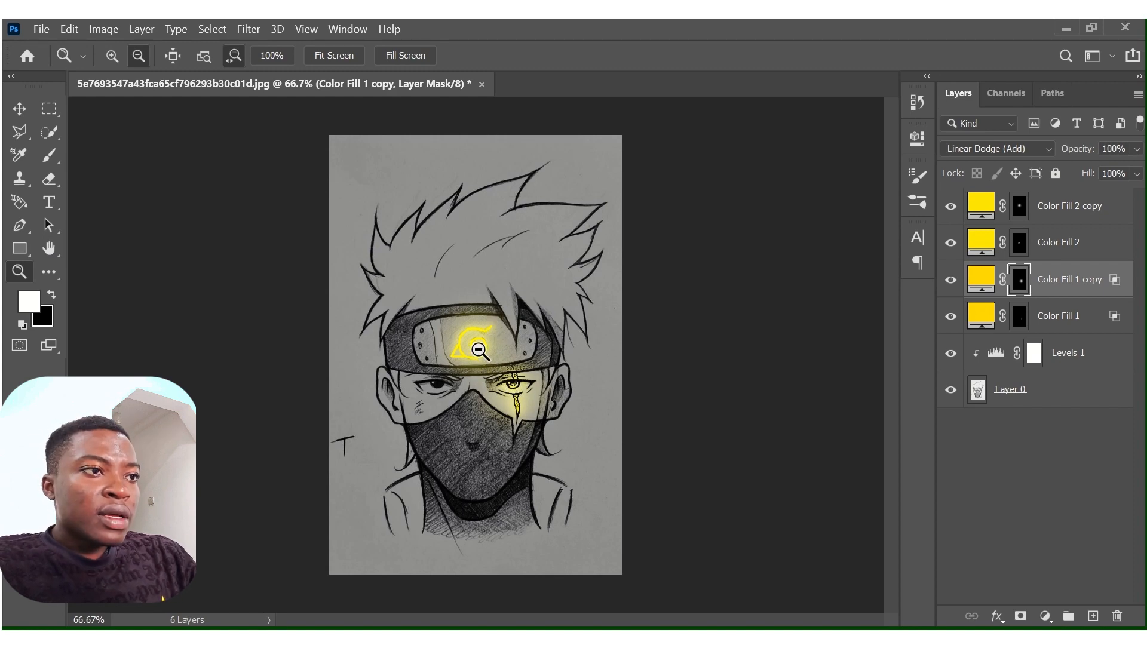
Duplicate the Color Fill 2 copy layer and give the duplicate a fresh white mask.
drag(480, 350, 554, 358)
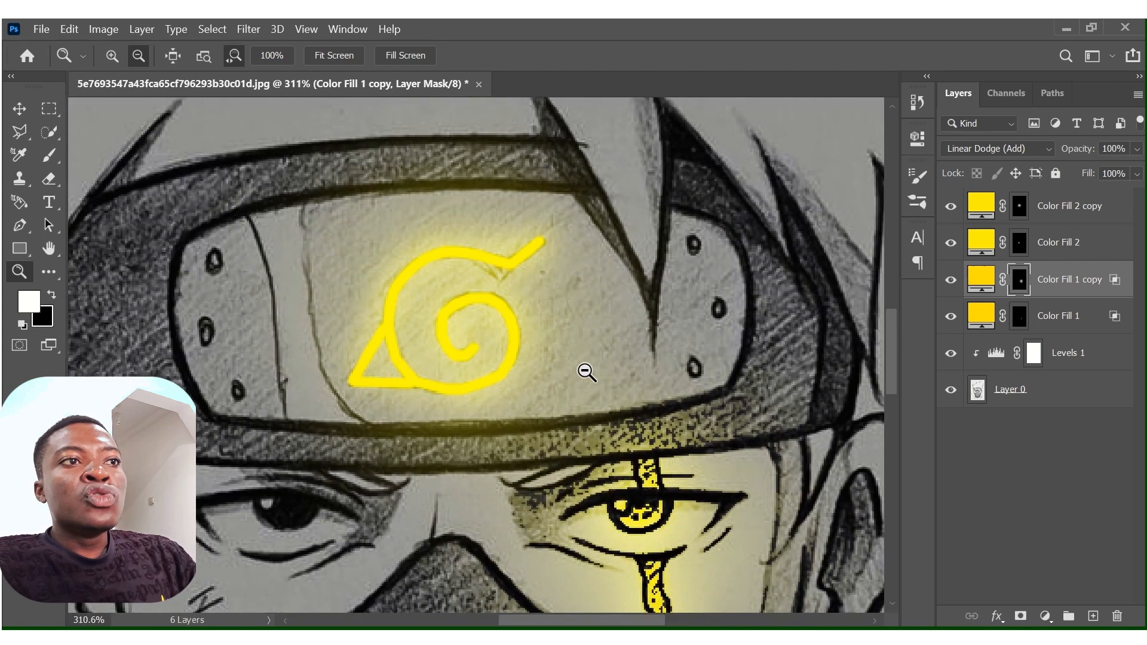
scroll(587, 372, down, 2)
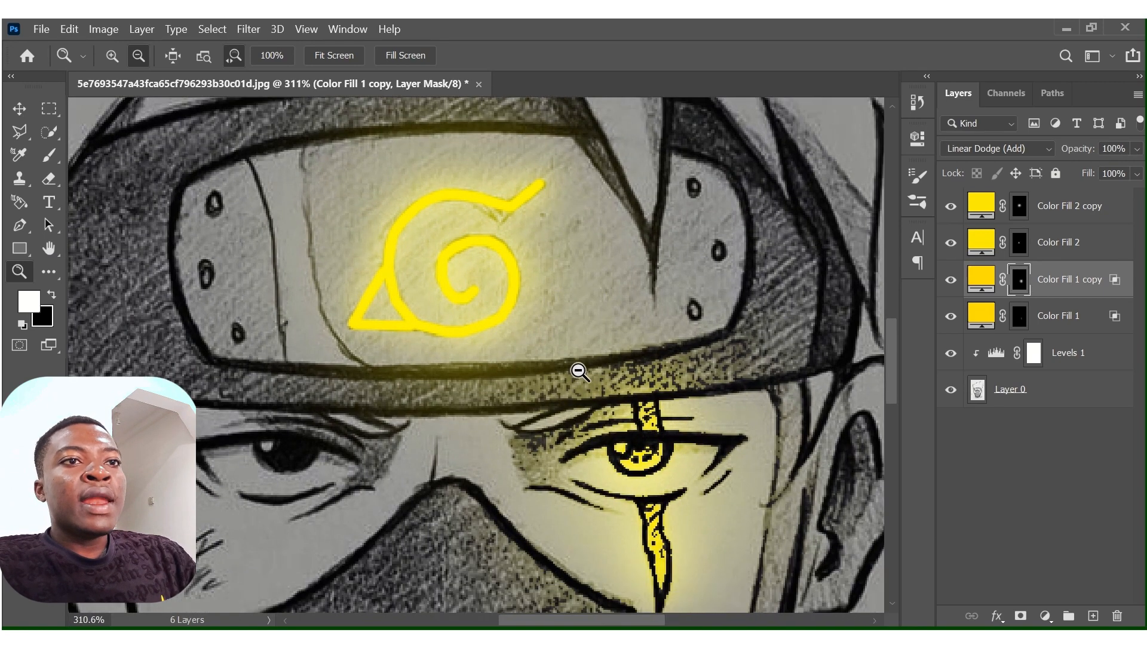
click(1073, 209)
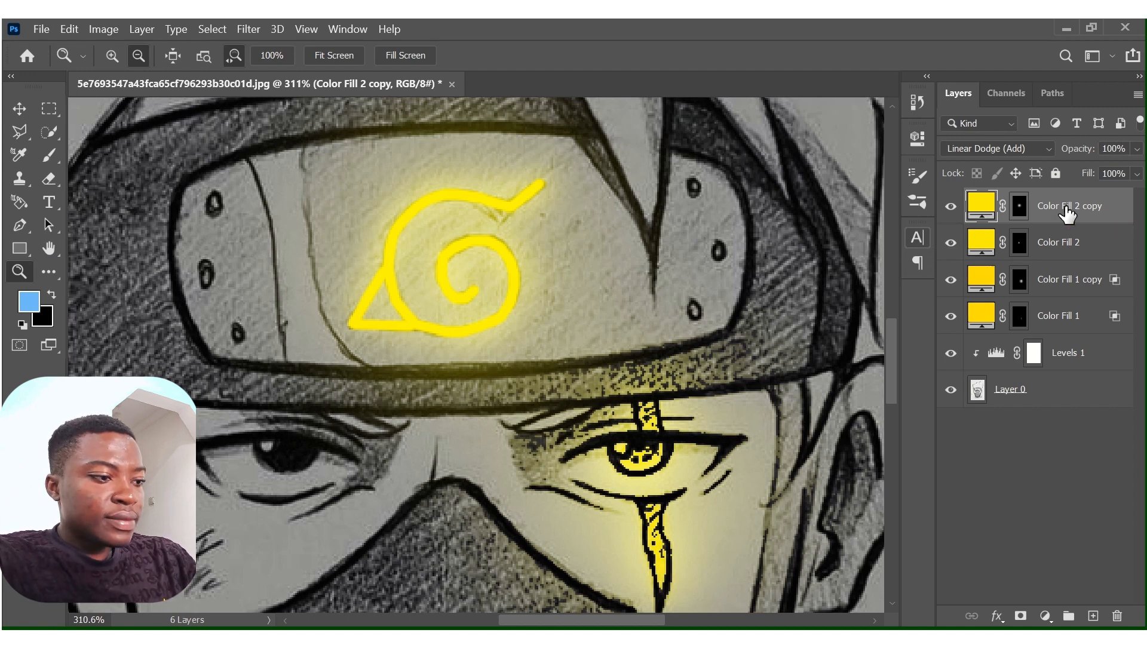
key(ctrl+j)
key(ctrl+i)
key(d)
Set the Brush flow to 10% and invert Color Fill 2 copy 2's mask to black.
click(52, 155)
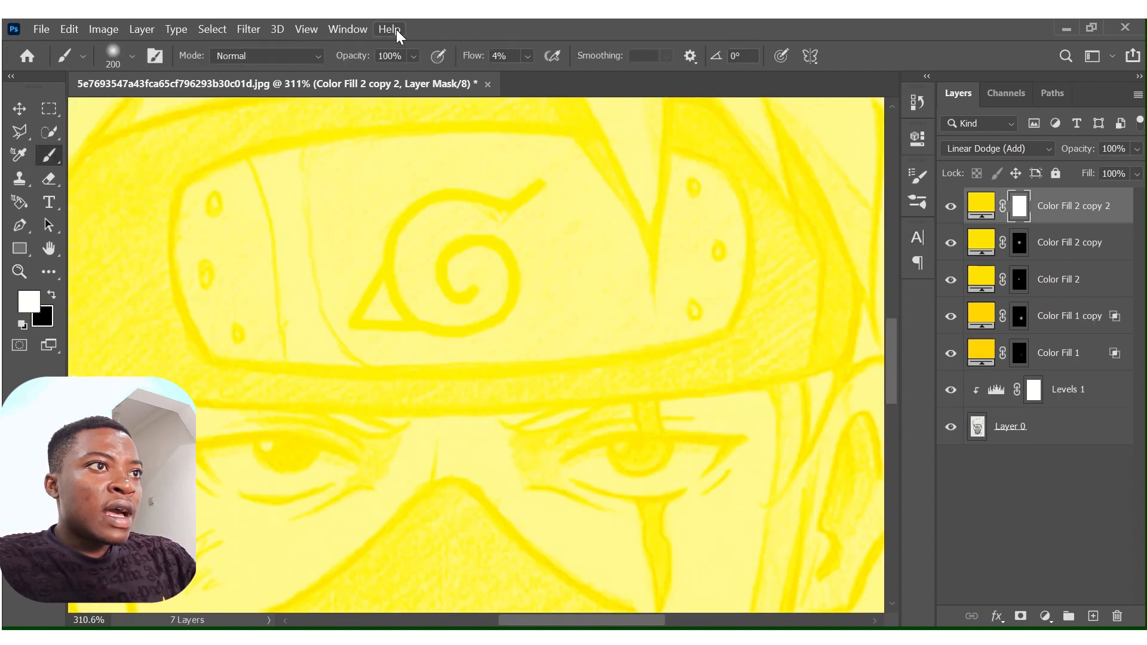
click(527, 56)
drag(529, 76, 539, 76)
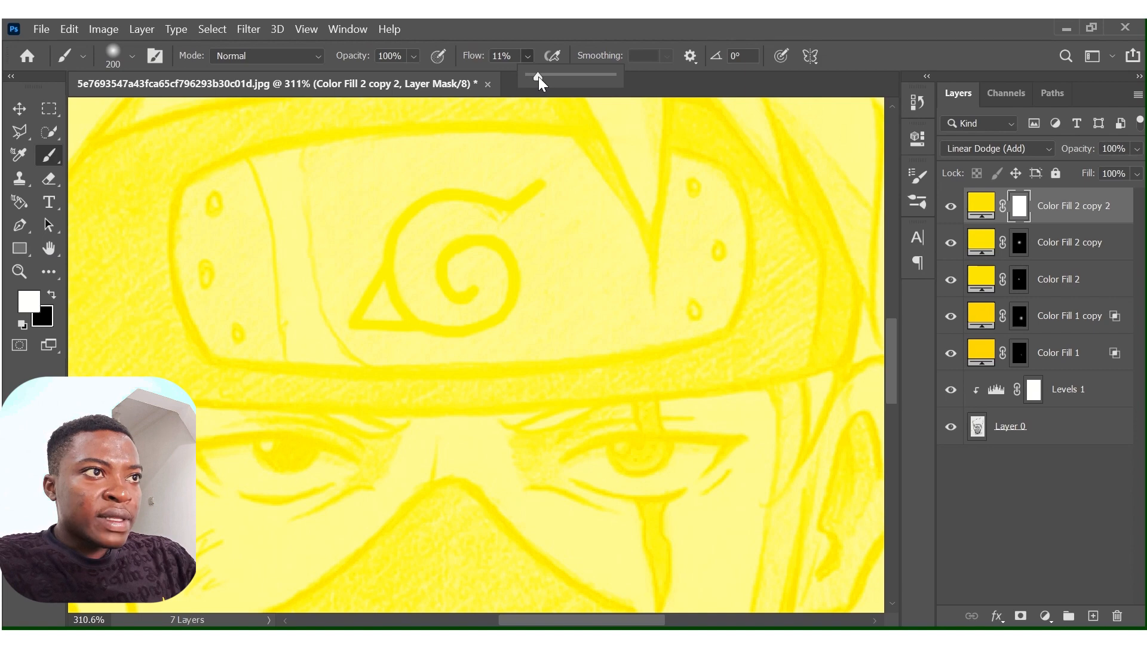
click(530, 59)
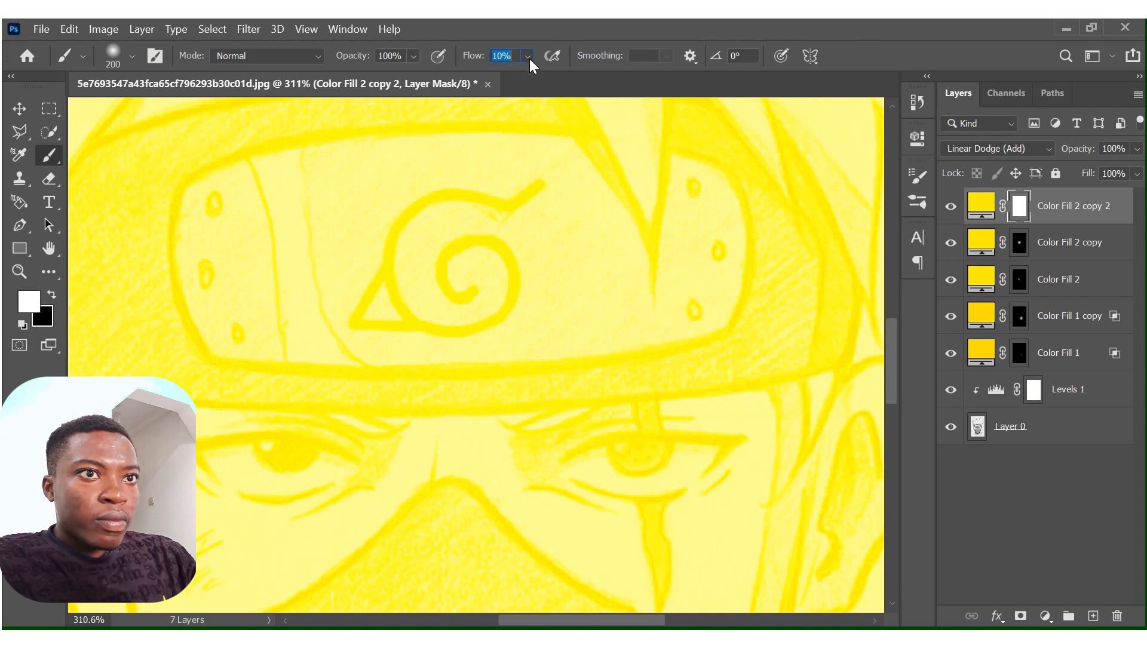
key(ctrl+i)
Paint light with a 30 px brush beside the nose bridge, along the face mask's edge below the glowing eye and along the headband's lower edge.
key(z)
key(ctrl+1)
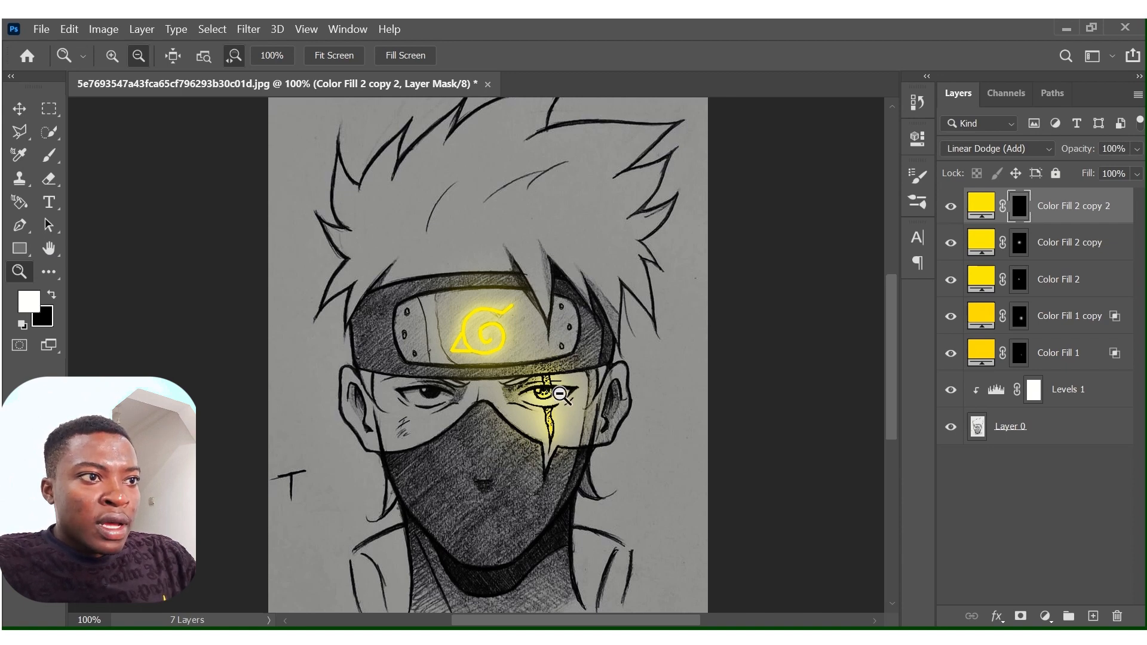
drag(560, 395, 620, 207)
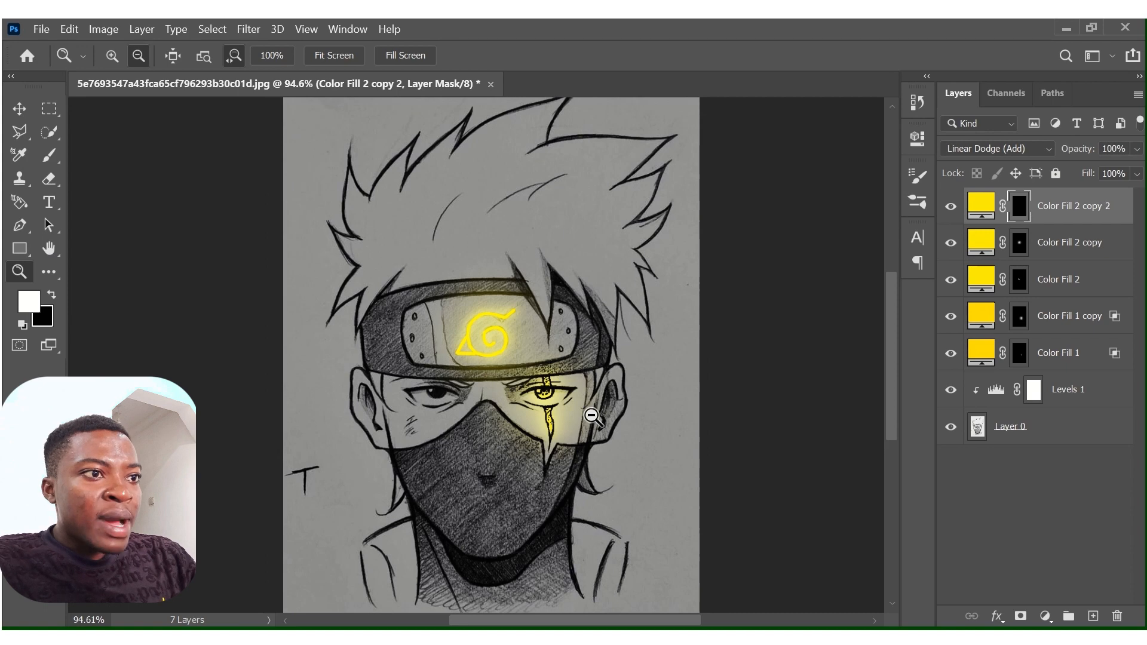
scroll(547, 429, up, 4)
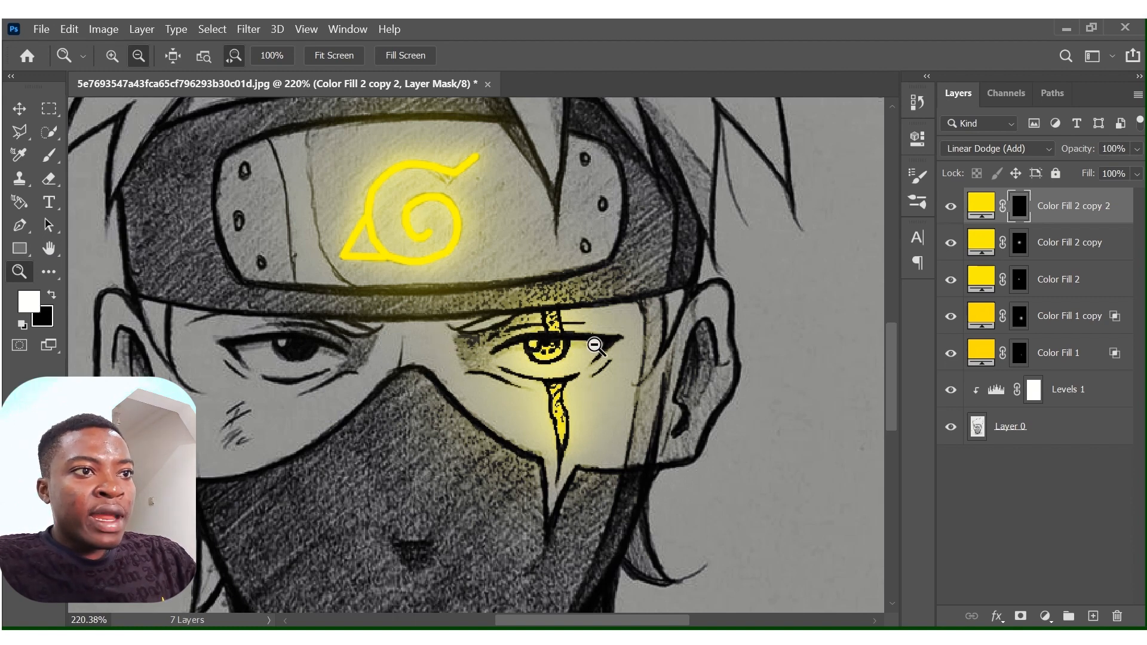
drag(594, 345, 616, 348)
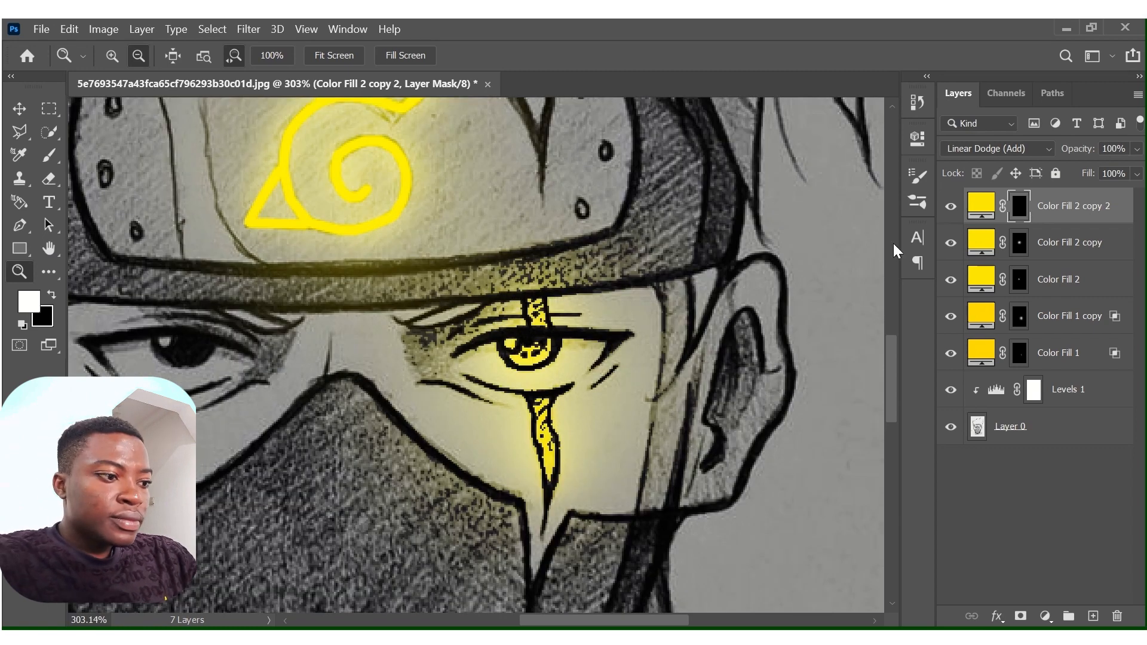
key(b)
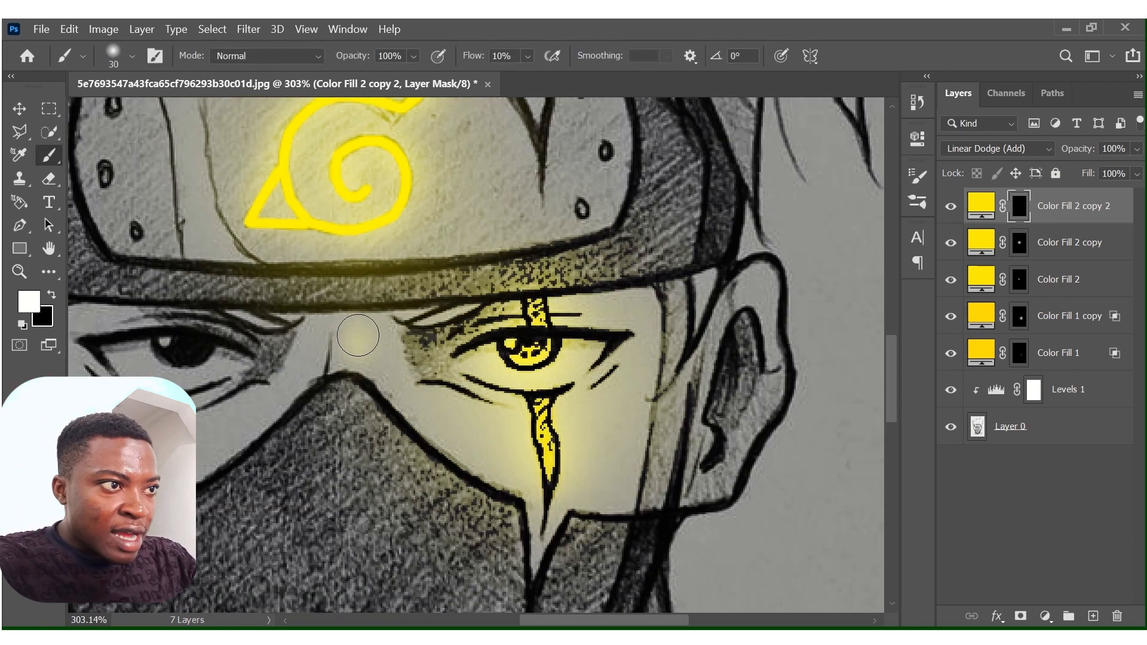
mouse_move(358, 335)
mouse_down()
mouse_move(390, 406)
mouse_move(376, 379)
mouse_move(405, 421)
mouse_move(487, 476)
mouse_move(407, 392)
mouse_move(388, 329)
mouse_move(363, 341)
mouse_up()
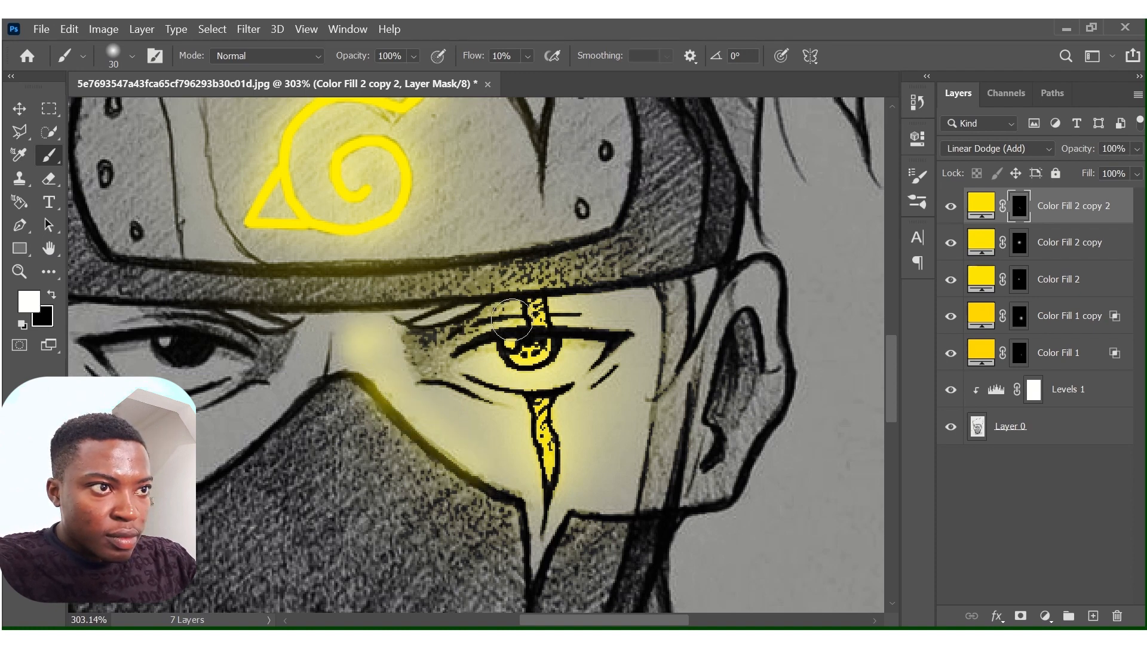
mouse_move(584, 292)
mouse_down()
mouse_move(690, 269)
mouse_move(672, 260)
mouse_move(610, 275)
mouse_up()
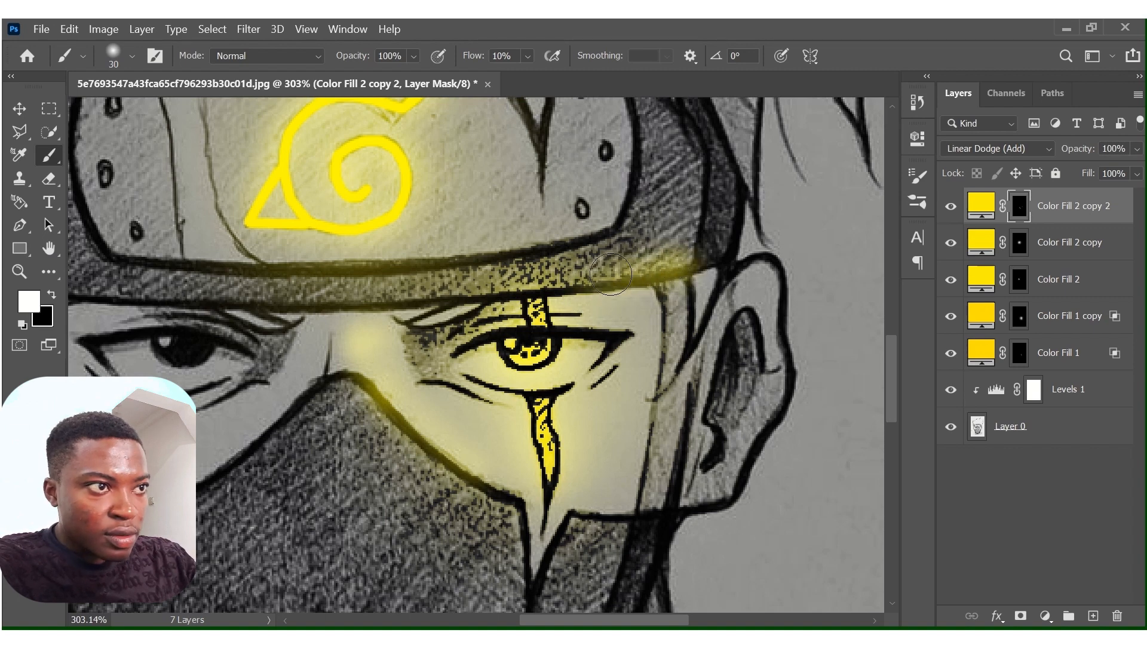
drag(481, 290, 310, 306)
Reduce the brush to 15 px and paint light along the glowing eye's lids and creases and around the pointed notch in the face mask.
key(bracketleft)
key(bracketleft)
key(bracketleft)
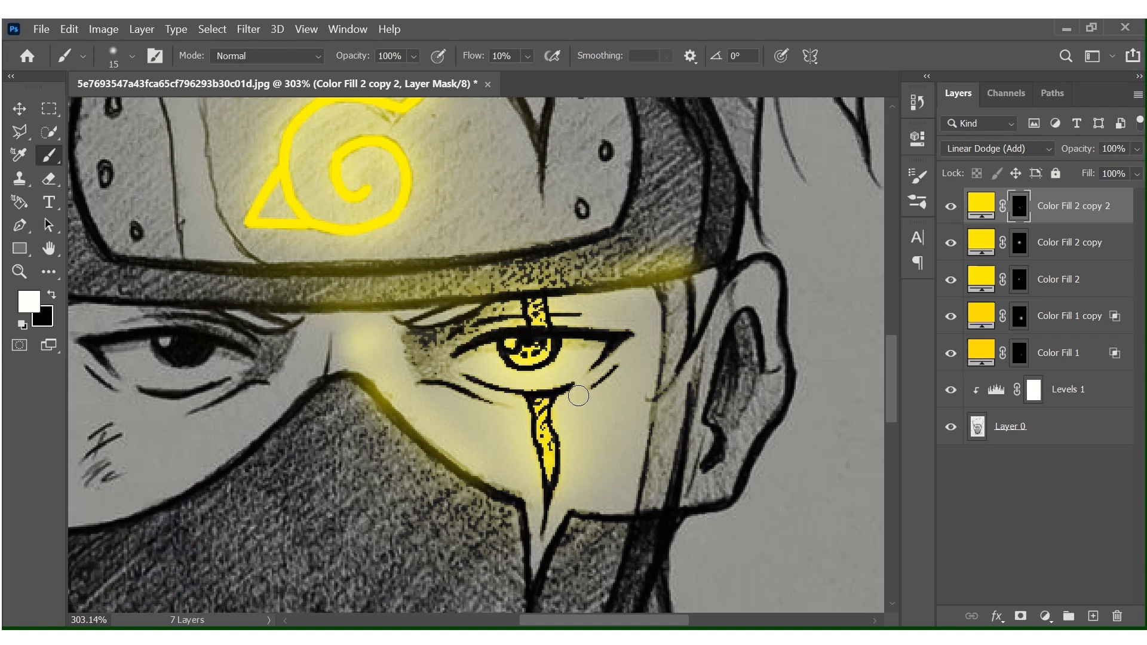
drag(612, 361, 594, 384)
mouse_move(513, 401)
mouse_down()
mouse_move(450, 379)
mouse_move(420, 341)
mouse_move(424, 377)
mouse_move(388, 328)
mouse_up()
mouse_move(587, 325)
mouse_down()
mouse_move(513, 329)
mouse_move(441, 356)
mouse_up()
mouse_move(519, 511)
mouse_down()
mouse_move(523, 562)
mouse_move(571, 540)
mouse_move(528, 593)
mouse_up()
drag(573, 532, 541, 600)
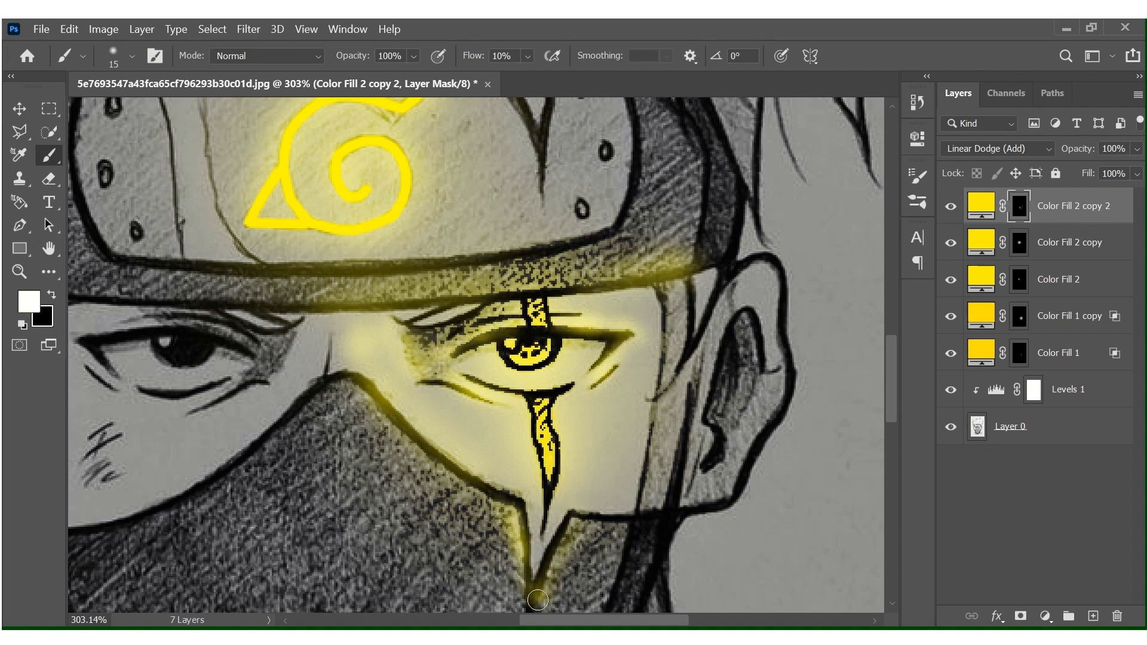
Paint more light along the face mask's upper edge under the glowing eye and on the strap beside the ear.
scroll(536, 486, down, 3)
drag(515, 372, 533, 397)
mouse_move(515, 323)
mouse_down()
mouse_move(404, 245)
mouse_move(357, 185)
mouse_up()
mouse_move(585, 320)
mouse_down()
mouse_move(639, 319)
mouse_move(690, 358)
mouse_move(681, 379)
mouse_up()
scroll(621, 281, up, 4)
mouse_move(382, 454)
mouse_down()
mouse_move(418, 511)
mouse_move(512, 605)
mouse_up()
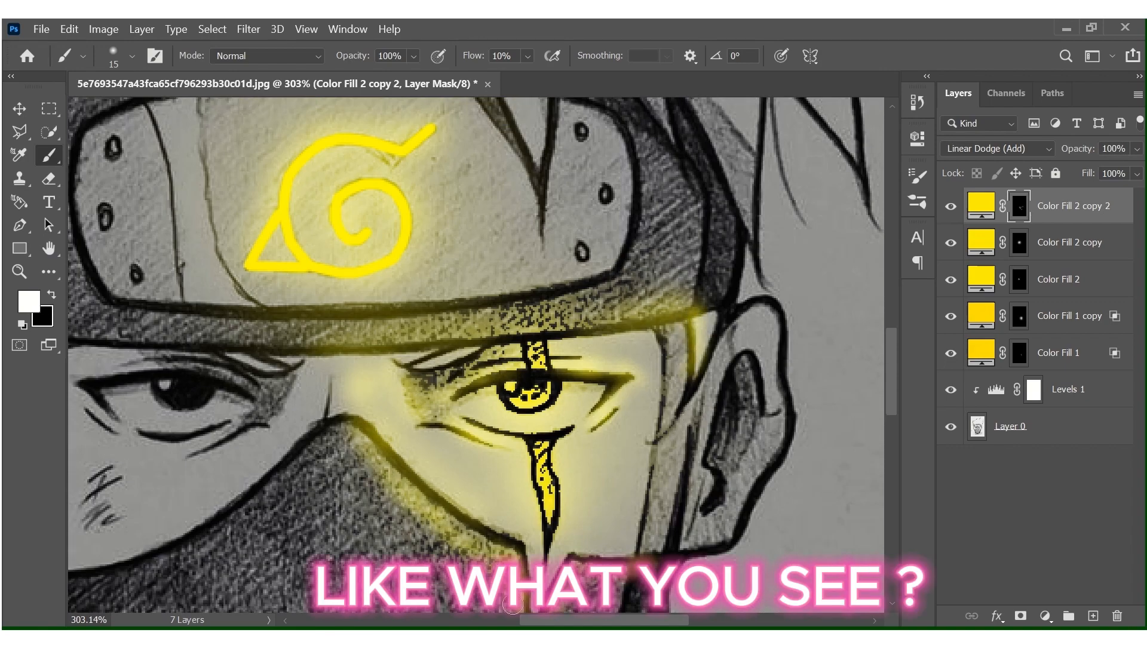
Switch the brush to black at 30 px and soften the outer edge of the glow on the face mask's fabric.
scroll(512, 605, down, 2)
key(x)
key(bracketright)
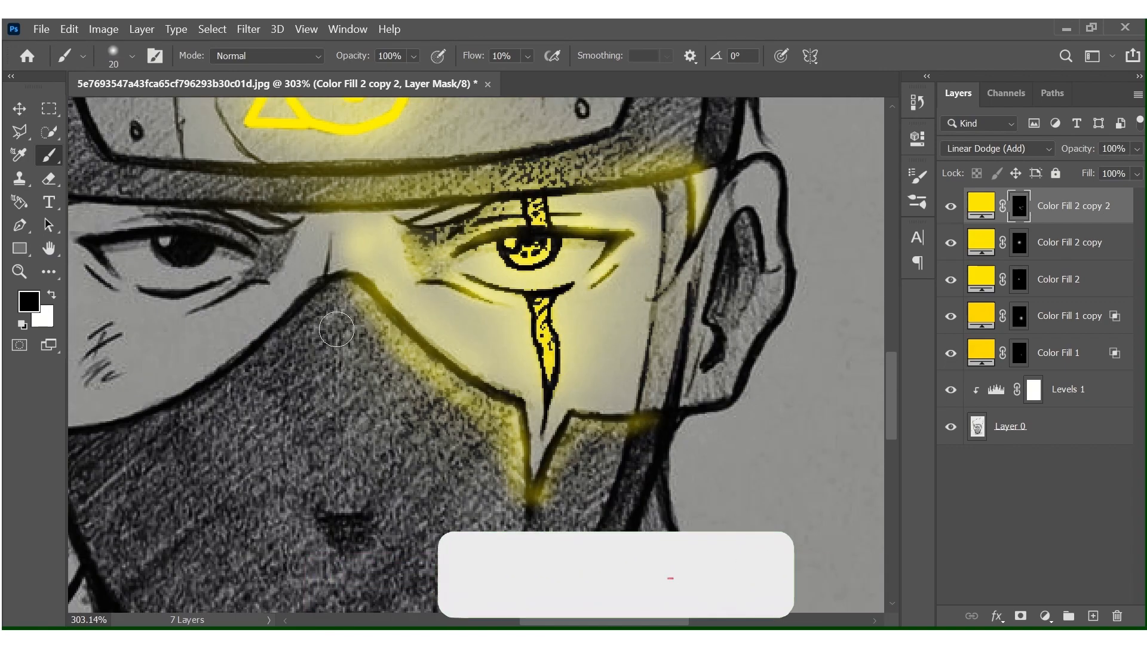
key(bracketright)
key(bracketright)
mouse_move(344, 330)
mouse_down()
mouse_move(463, 438)
mouse_move(526, 516)
mouse_move(636, 442)
mouse_up()
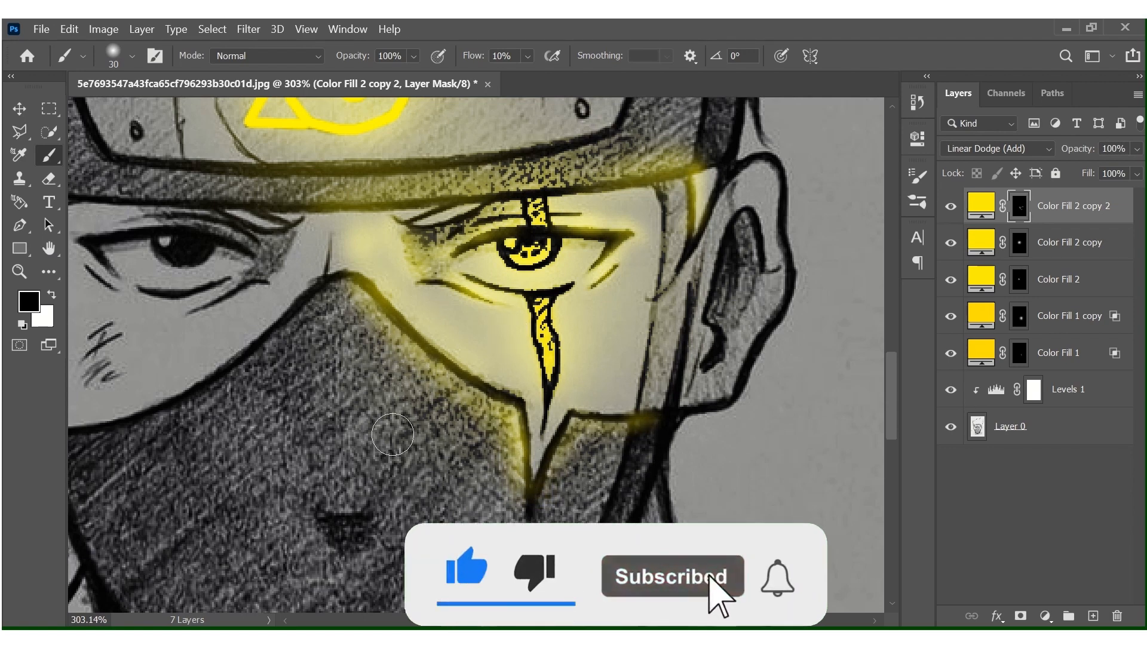
Switch back to white, lower the Brush flow to 2% and paint a faint glow on the face mask's fabric.
key(x)
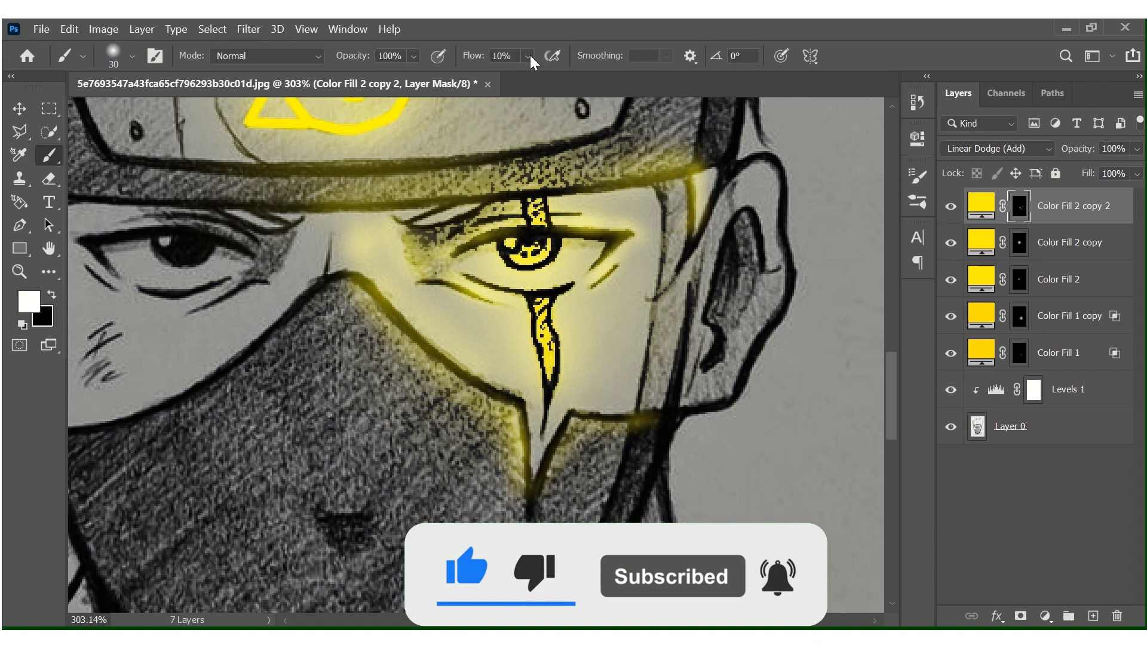
drag(530, 56, 528, 74)
mouse_move(372, 331)
mouse_down()
mouse_move(382, 472)
mouse_move(378, 420)
mouse_up()
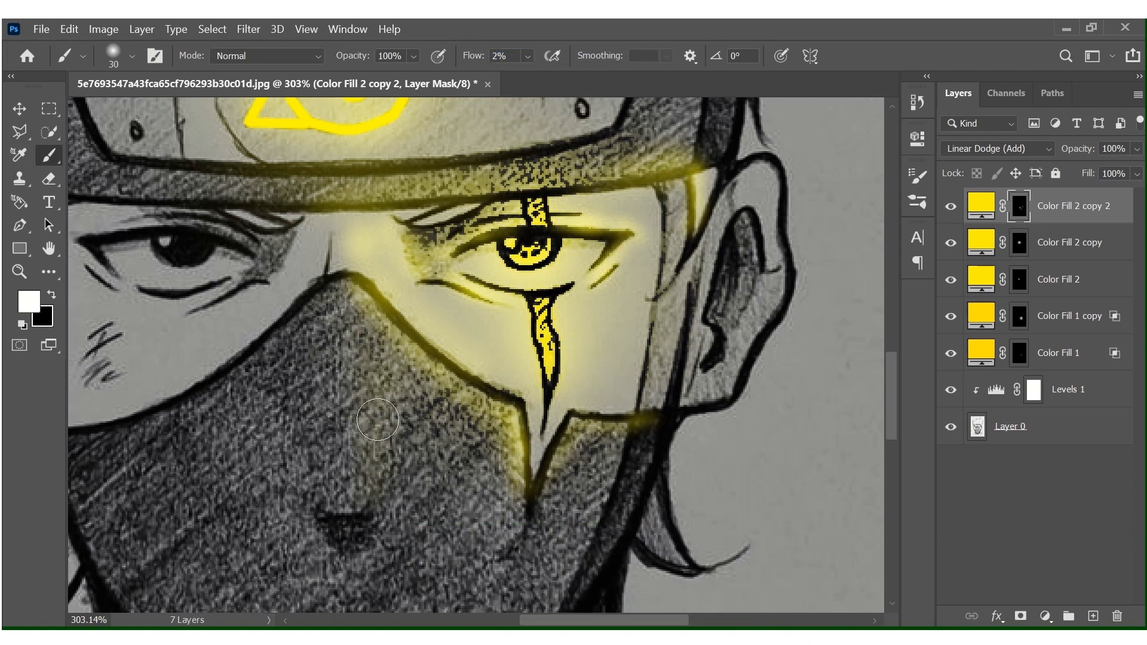
key(z)
click(462, 273)
click(462, 273)
click(462, 273)
click(463, 273)
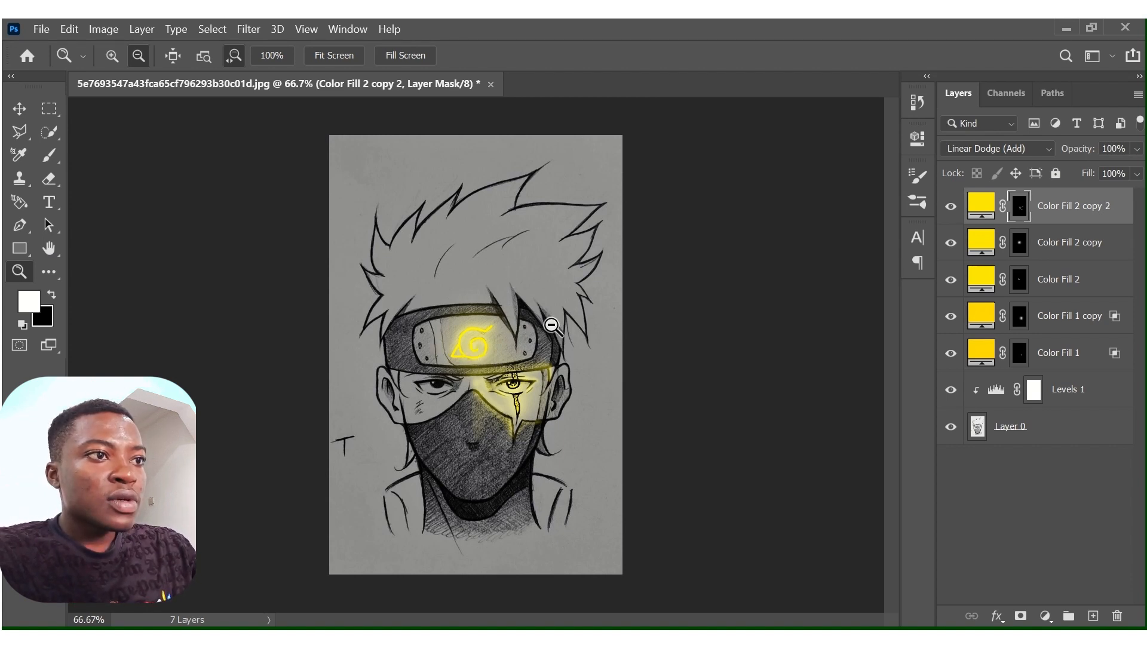
drag(487, 281, 569, 308)
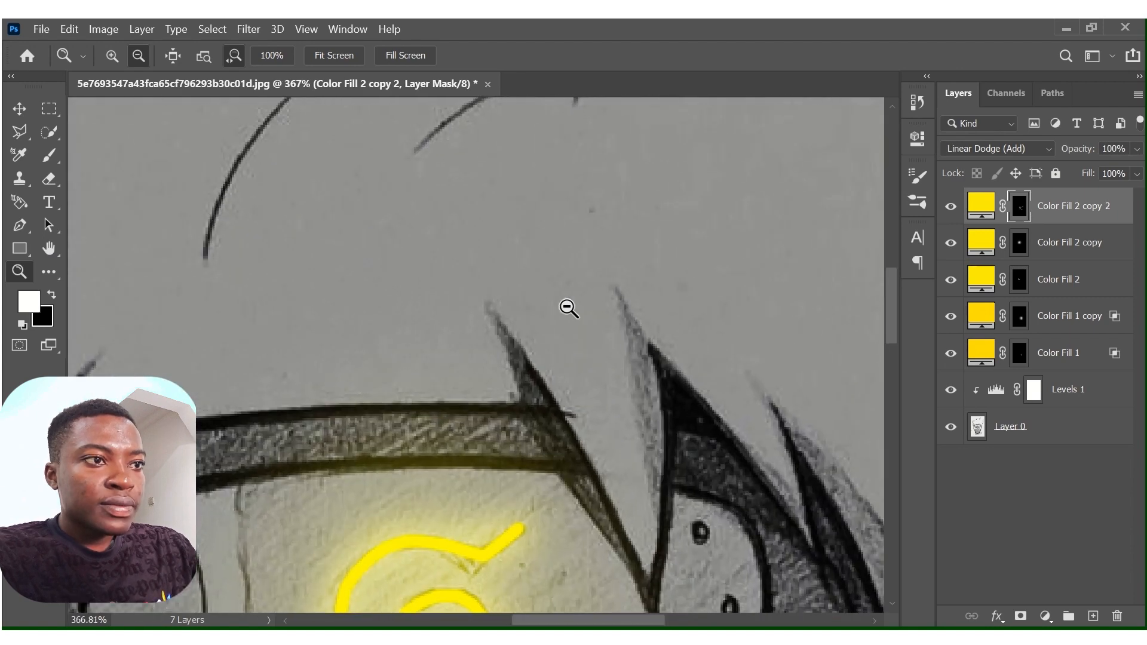
Raise the Brush flow to 10% and paint yellow light on the hair spikes hanging over the headband's right half.
scroll(568, 308, down, 5)
click(49, 155)
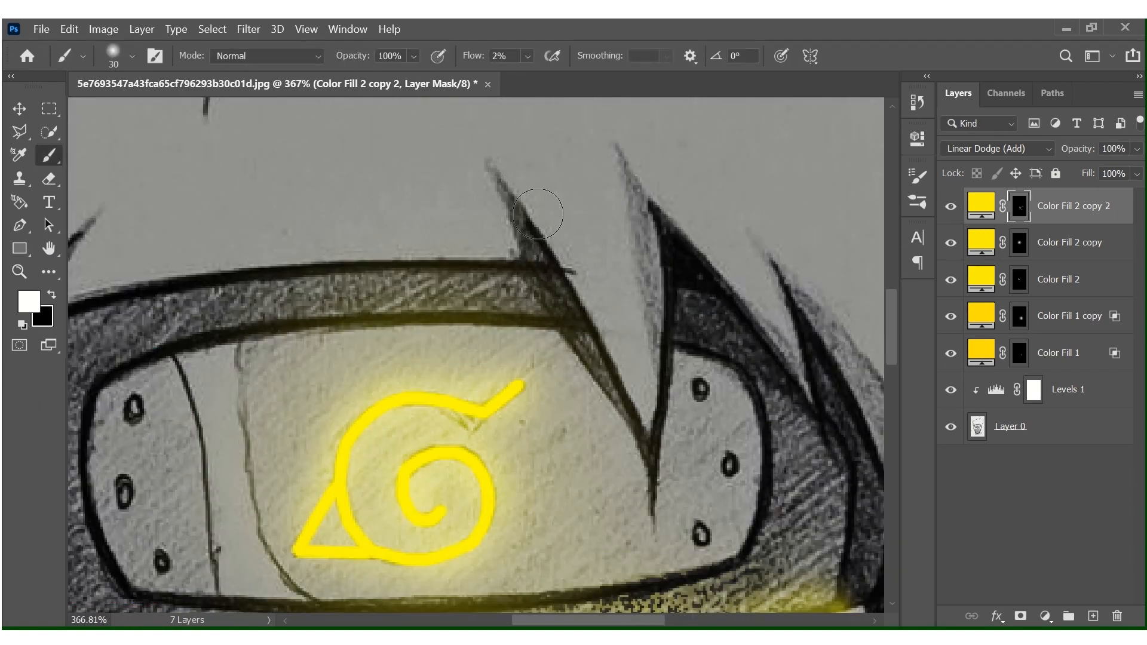
click(528, 55)
drag(532, 77, 539, 77)
mouse_move(519, 174)
mouse_down()
mouse_move(582, 288)
mouse_move(637, 435)
mouse_move(613, 315)
mouse_move(551, 215)
mouse_move(497, 163)
mouse_move(610, 269)
mouse_up()
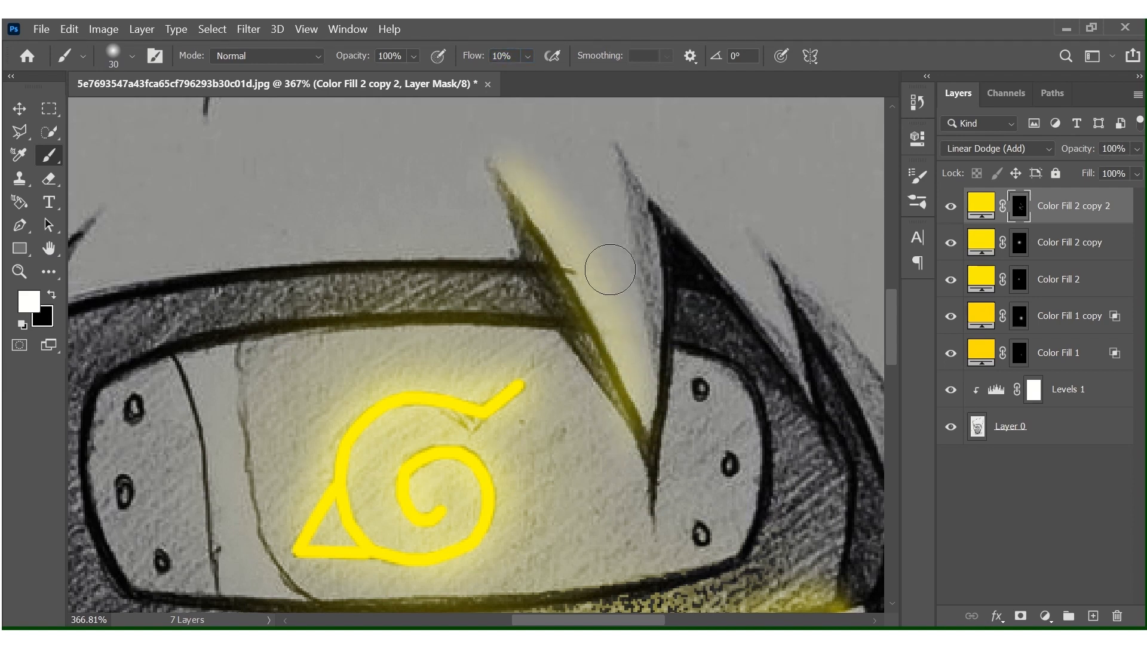
mouse_move(700, 266)
mouse_down()
mouse_move(797, 358)
mouse_move(682, 232)
mouse_up()
Reduce the brush to 15 px and paint yellow light on the hair spikes at the headband's left end.
scroll(681, 270, left, 7)
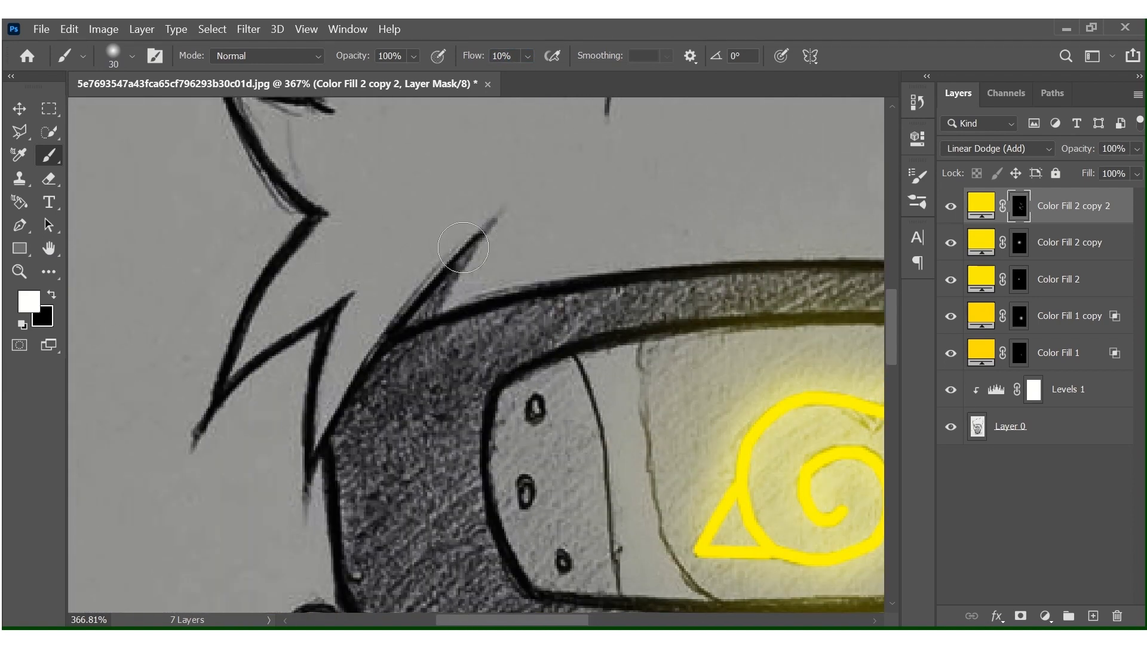
key(bracketleft)
mouse_move(463, 248)
mouse_down()
mouse_move(357, 358)
mouse_move(315, 448)
mouse_up()
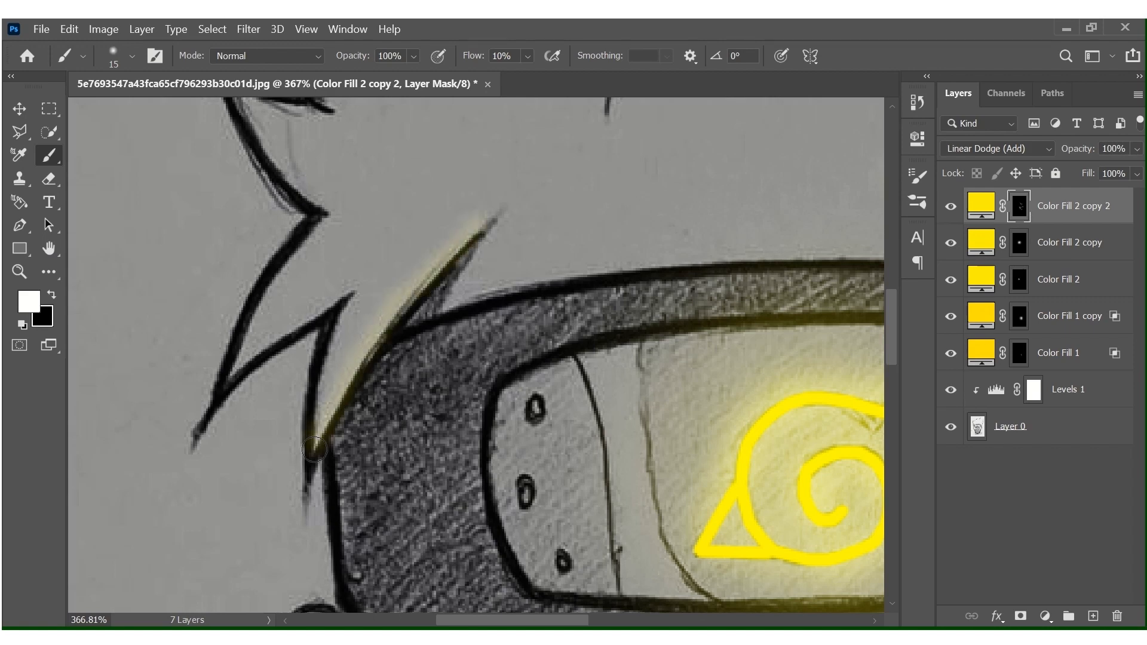
drag(429, 261, 315, 445)
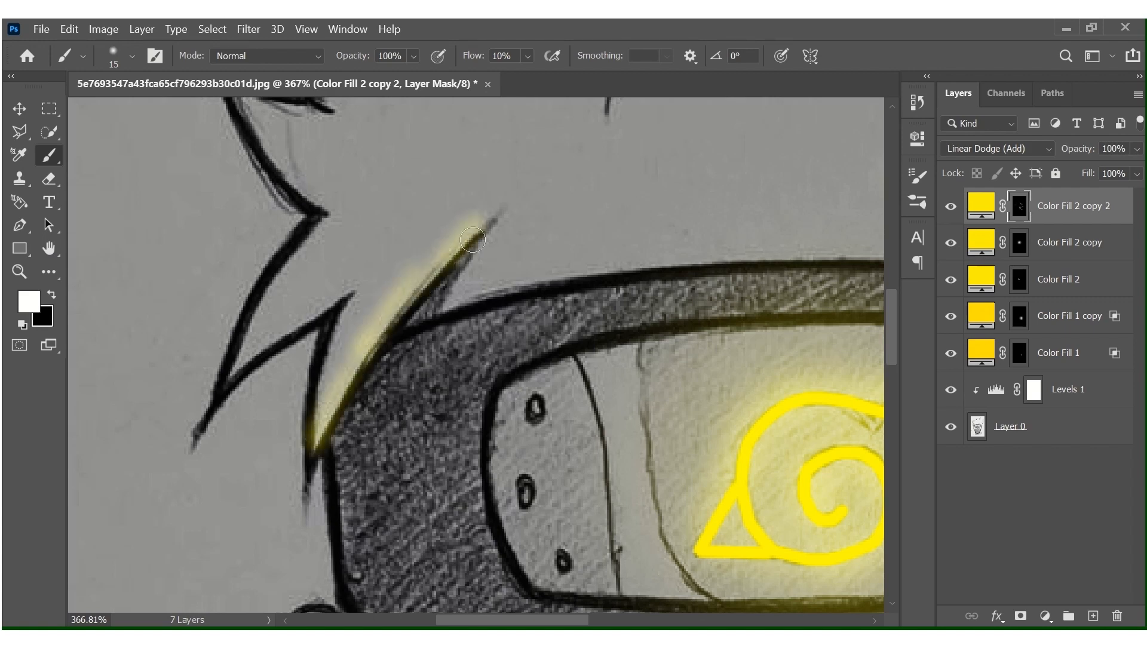
drag(342, 293, 220, 392)
Reduce the brush to 4 px and dab yellow reflections onto the rivets of the headband plate.
mouse_move(568, 291)
mouse_down()
mouse_move(645, 290)
mouse_move(425, 102)
mouse_up()
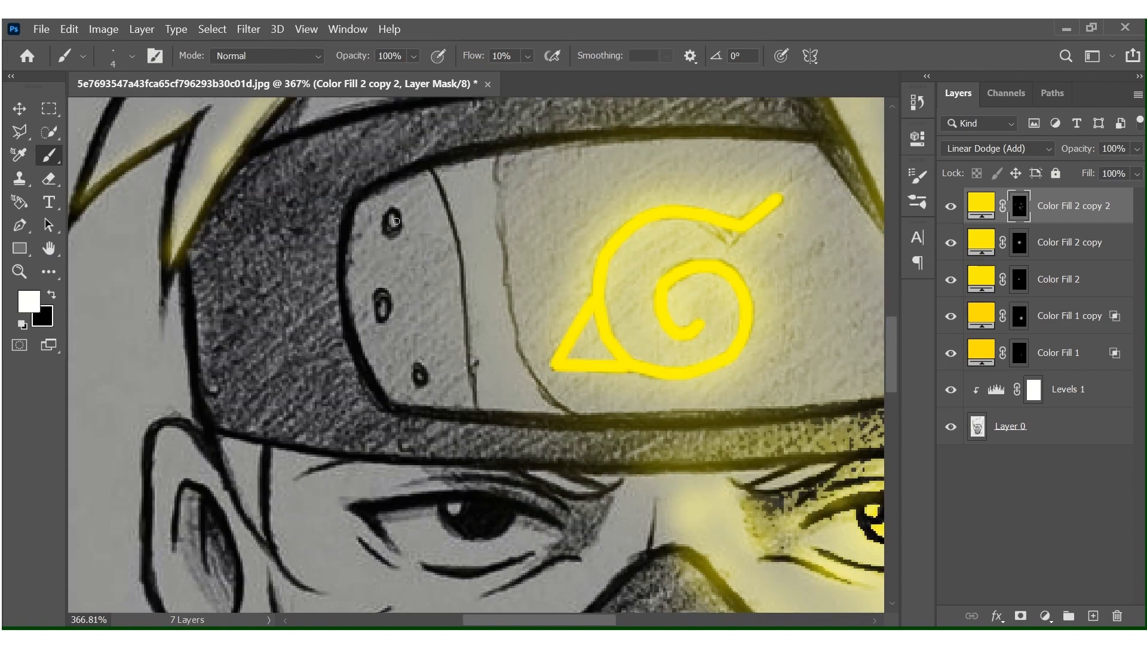
drag(418, 374, 422, 381)
scroll(422, 380, left, 1)
scroll(437, 368, right, 5)
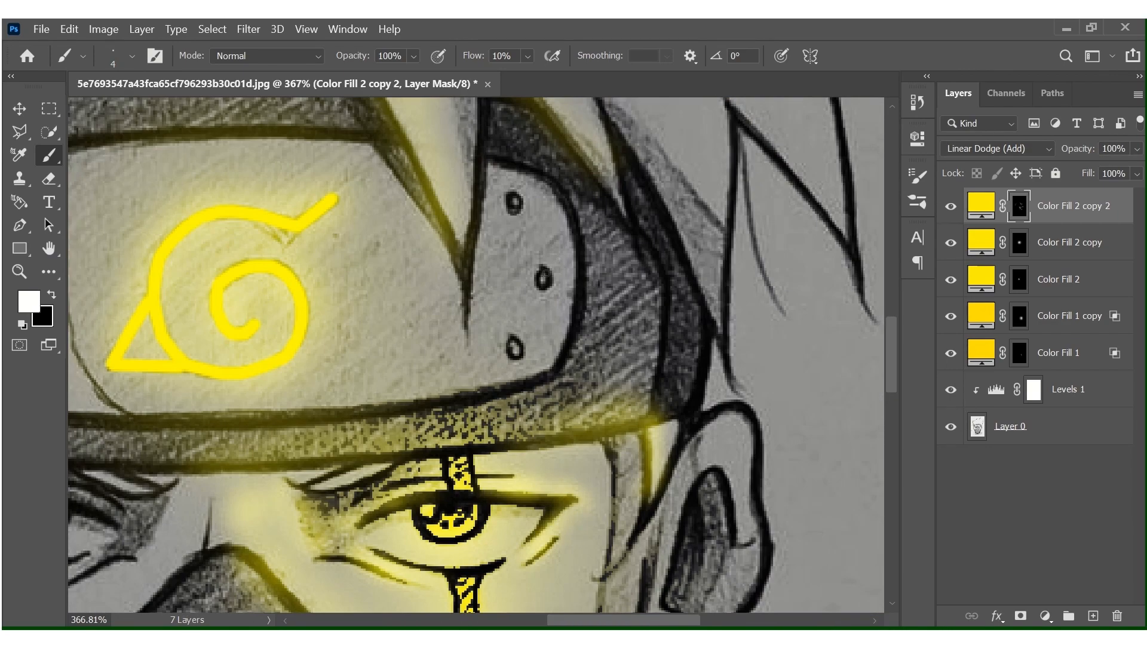
Lower the opacity of the Color Fill 2 copy 2 layer to 80%.
key(z)
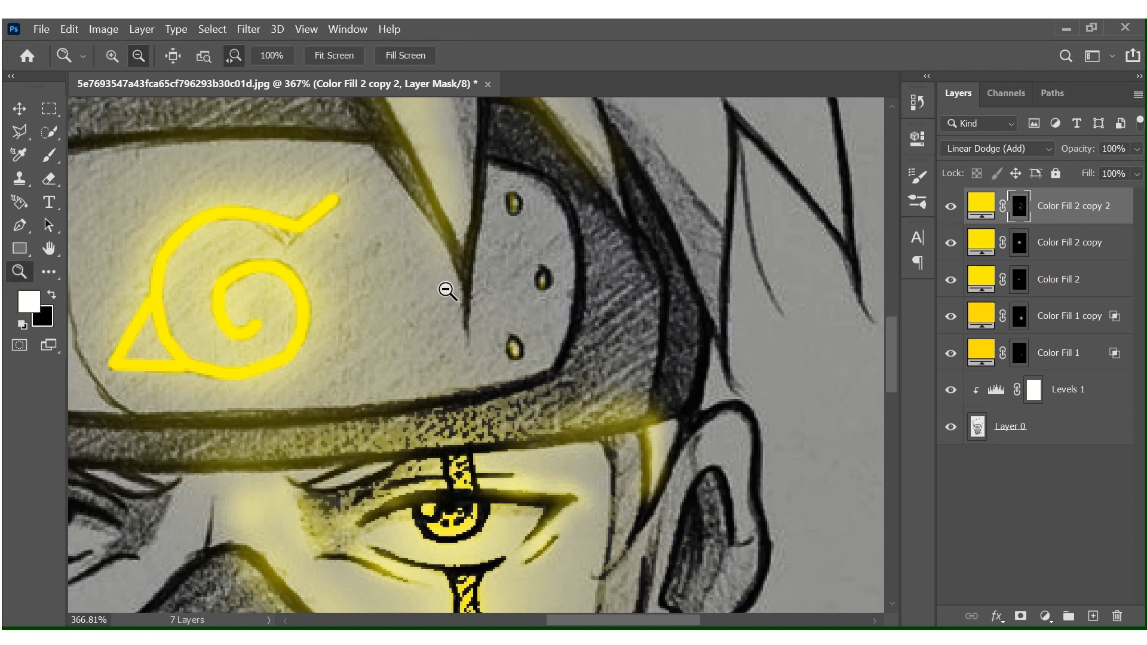
drag(449, 289, 607, 392)
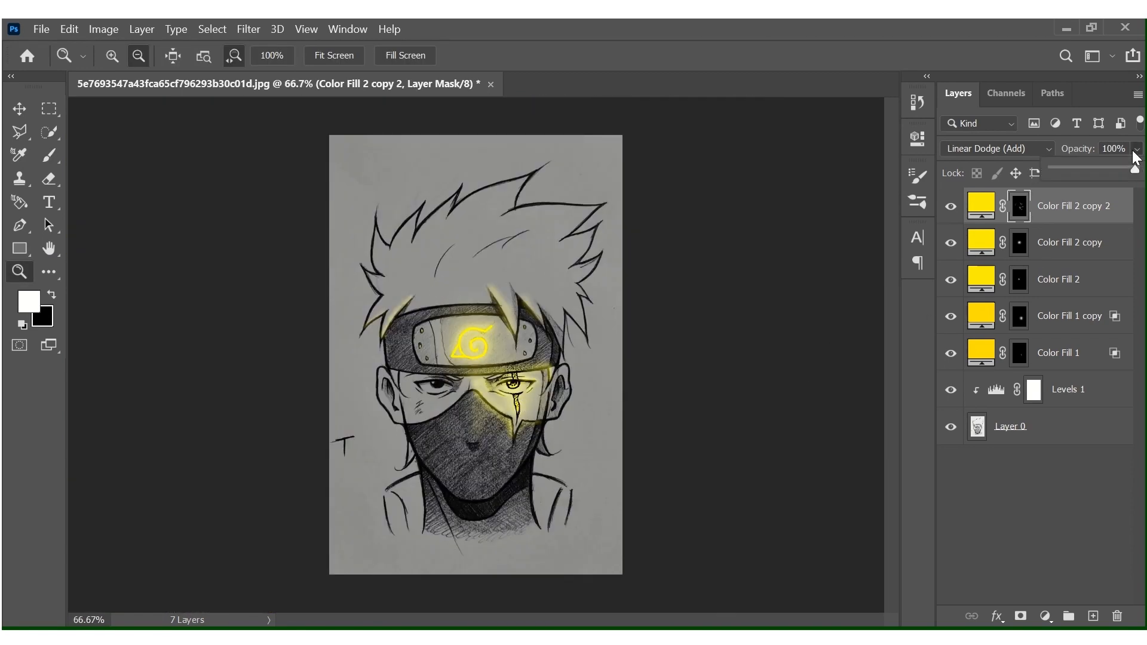
drag(1069, 171, 1142, 144)
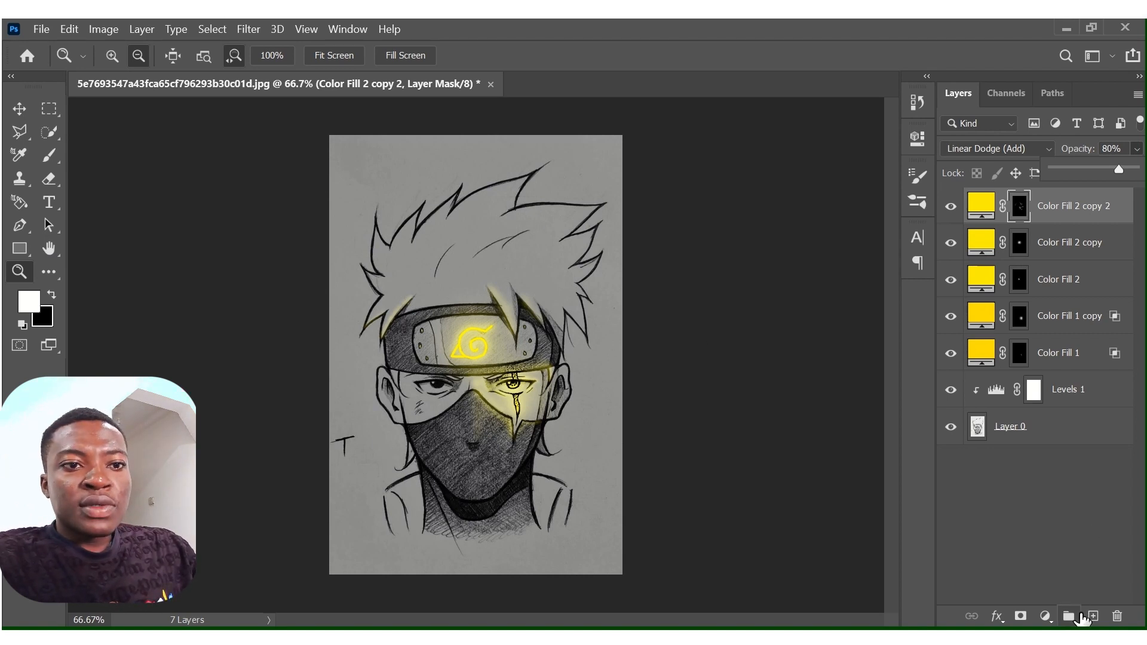
Add a blue Solid Color fill layer with Linear Dodge (Add) blending and a black layer mask.
click(1045, 616)
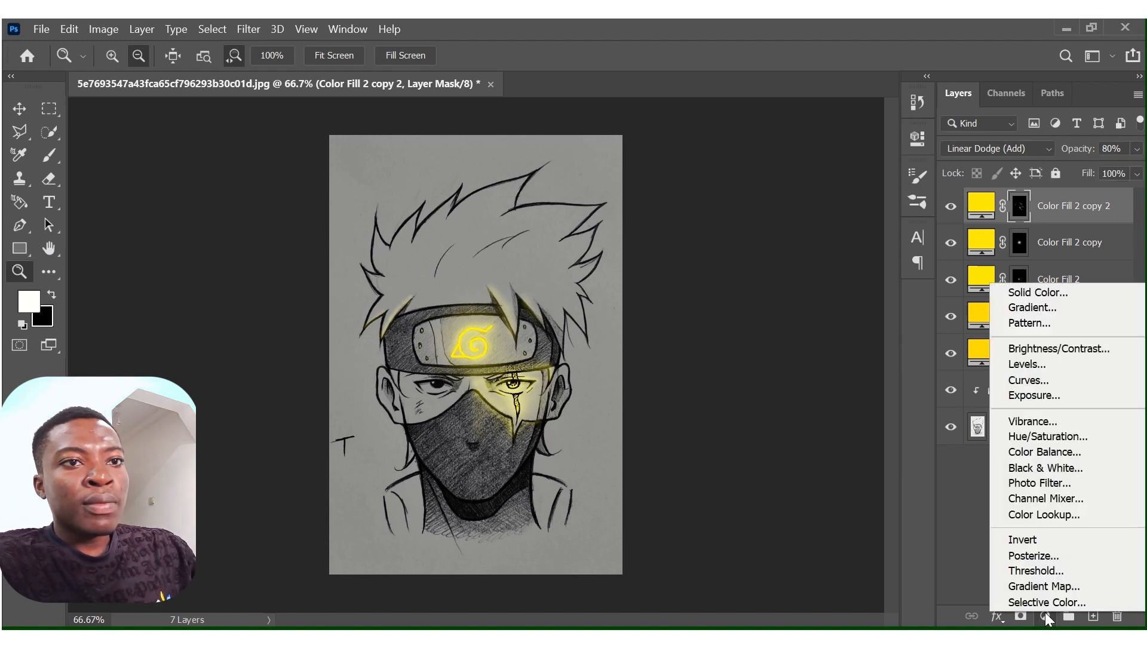
click(1096, 298)
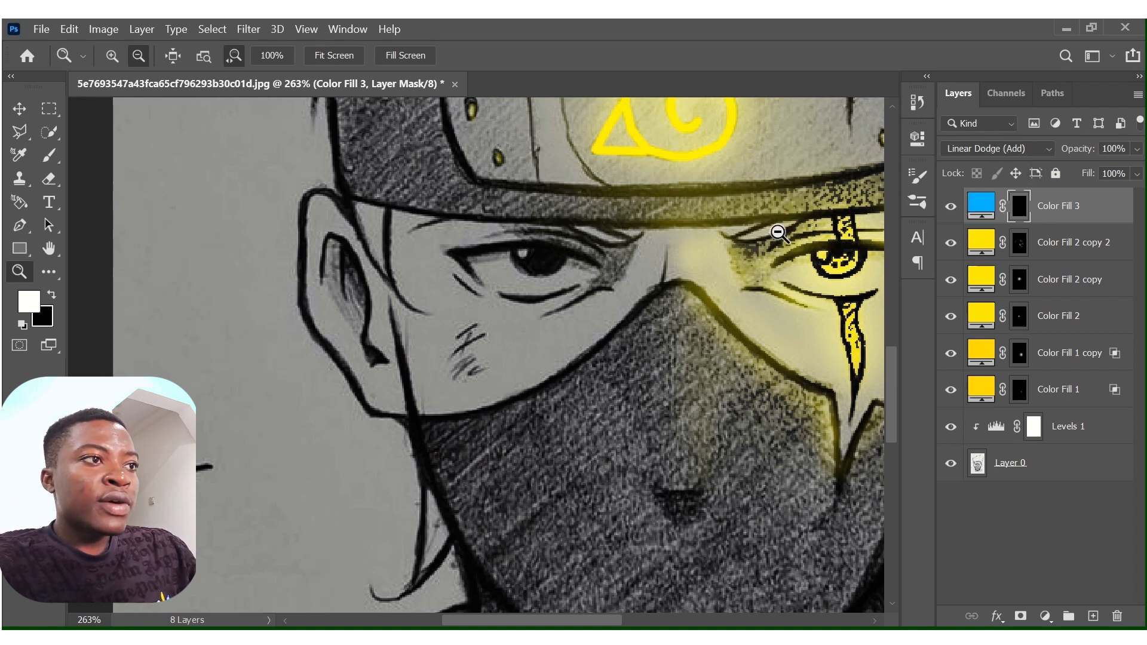
Set the Brush to 45 px and 6% flow and paint blue light along the left ear.
click(52, 156)
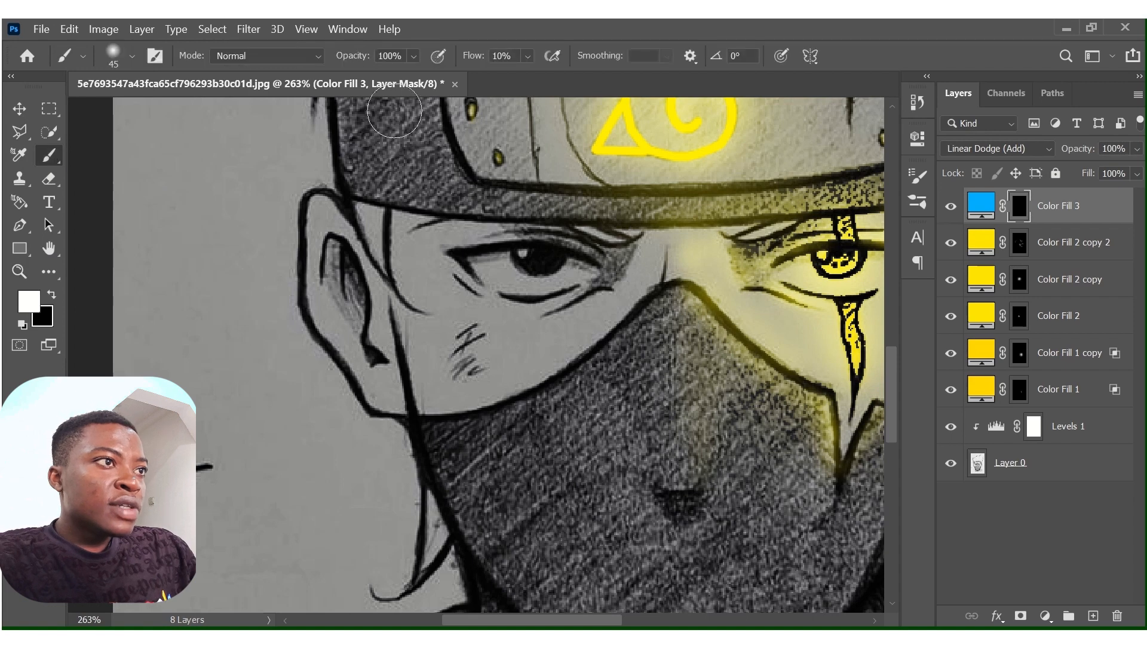
click(528, 58)
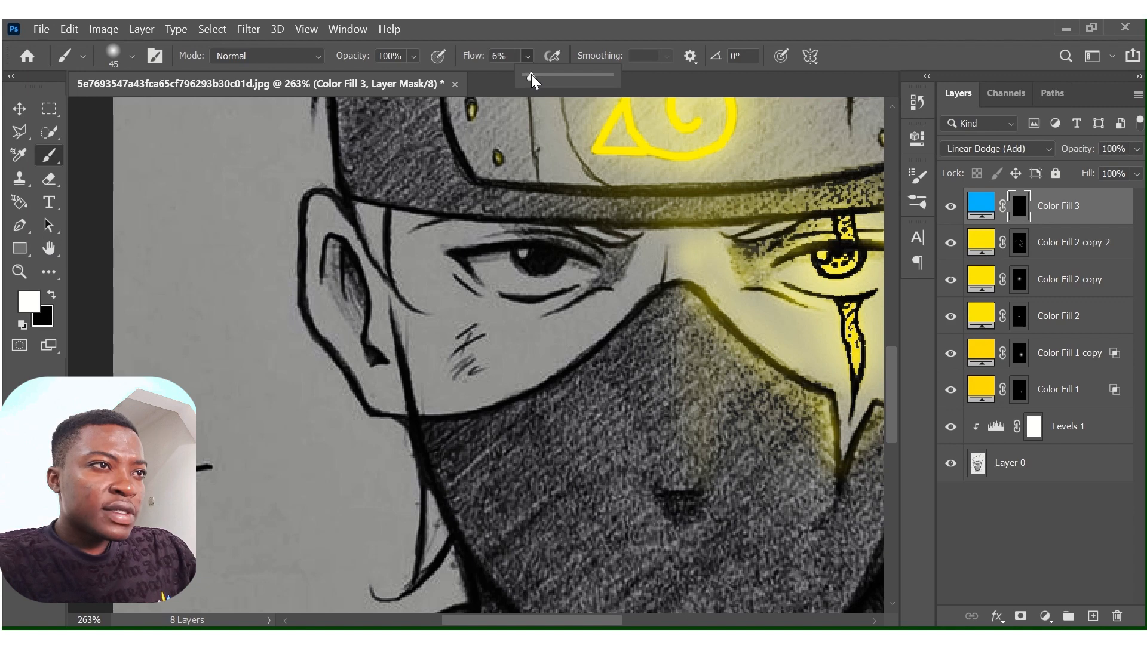
click(529, 52)
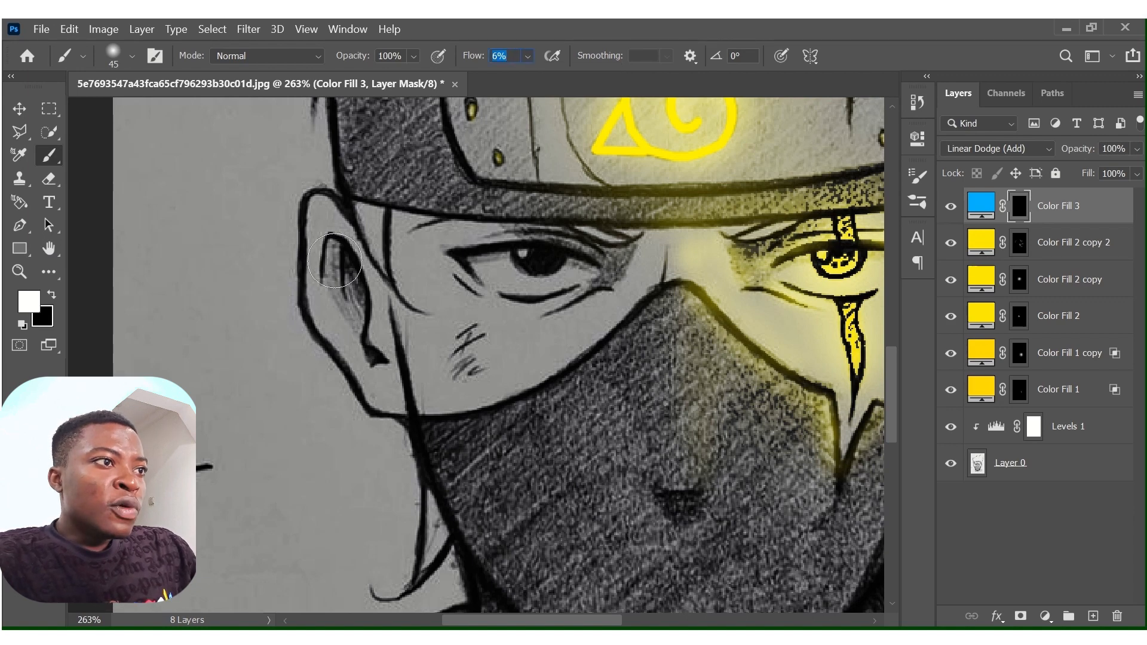
mouse_move(317, 210)
mouse_down()
mouse_move(306, 276)
mouse_move(307, 203)
mouse_move(304, 237)
mouse_move(319, 322)
mouse_move(392, 411)
mouse_up()
Paint blue light down the left edge of the face mask, the neck and the shoulder outline.
scroll(392, 411, down, 3)
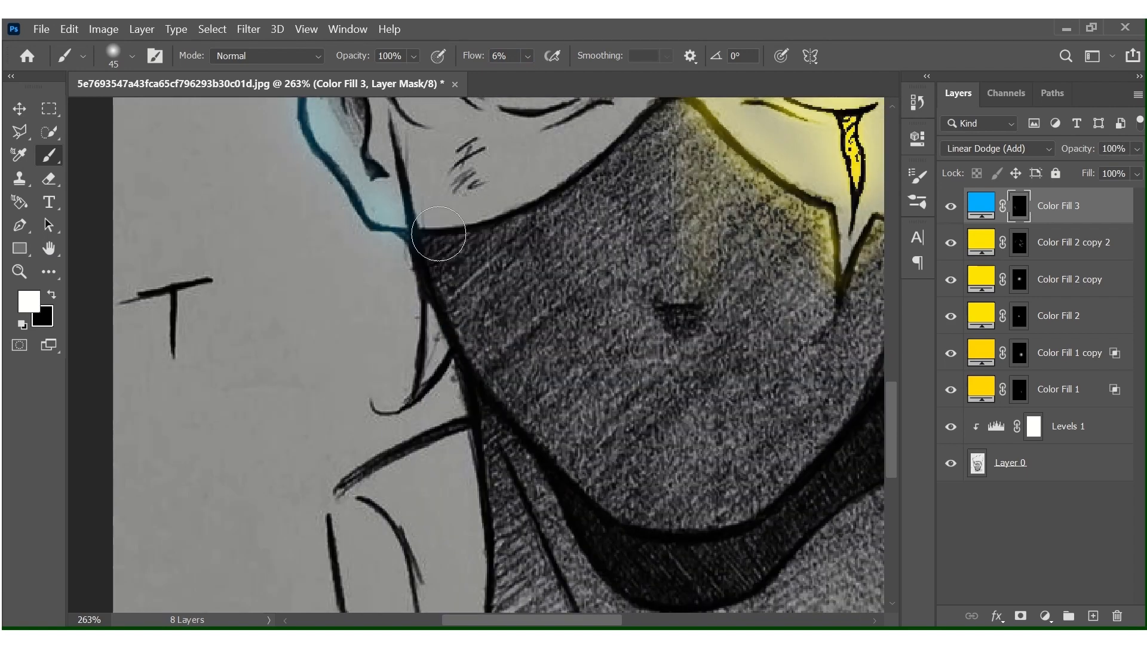
mouse_move(438, 241)
mouse_down()
mouse_move(524, 394)
mouse_move(608, 476)
mouse_move(536, 407)
mouse_move(675, 509)
mouse_move(546, 385)
mouse_move(418, 169)
mouse_move(498, 336)
mouse_move(495, 364)
mouse_up()
scroll(490, 359, down, 3)
mouse_move(482, 163)
mouse_down()
mouse_move(526, 418)
mouse_move(515, 250)
mouse_up()
mouse_move(419, 279)
mouse_down()
mouse_move(325, 262)
mouse_move(352, 387)
mouse_move(356, 292)
mouse_move(374, 320)
mouse_move(428, 317)
mouse_up()
Paint blue light on the left end of the headband above the ear.
scroll(427, 316, up, 6)
scroll(428, 317, up, 2)
mouse_move(369, 376)
mouse_down()
mouse_move(366, 236)
mouse_move(357, 360)
mouse_move(392, 370)
mouse_move(385, 255)
mouse_move(339, 316)
mouse_up()
Reduce the brush to 30 px and paint a blue highlight down the nose ridge on the face mask.
scroll(339, 316, down, 5)
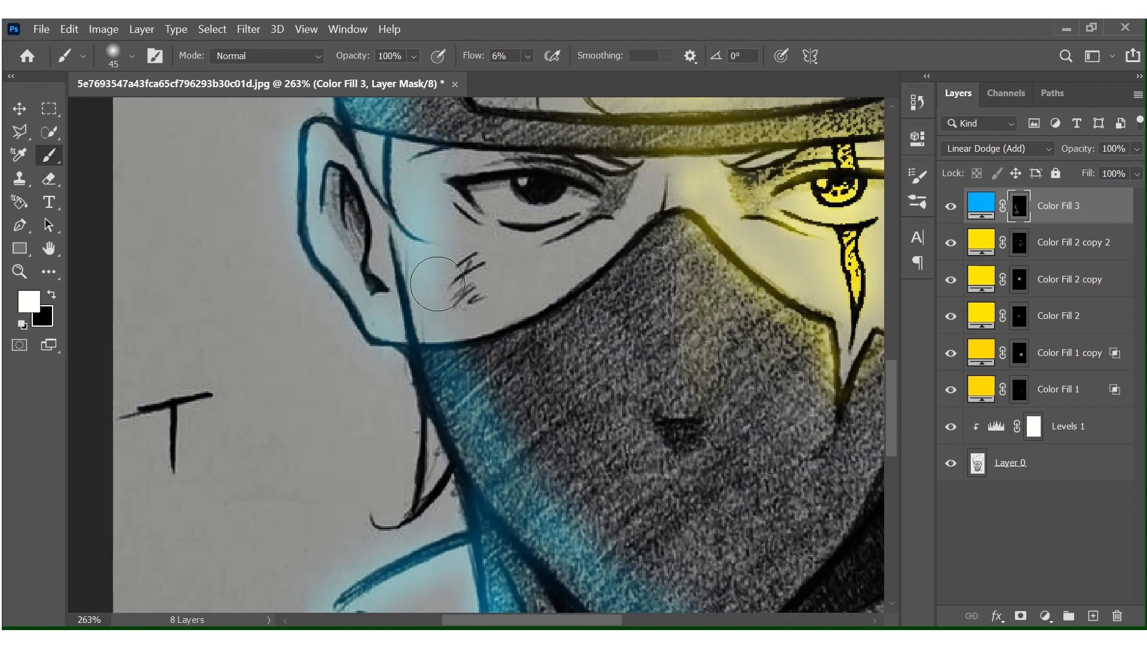
key(bracketleft)
key(bracketleft)
key(bracketleft)
mouse_move(636, 236)
mouse_down()
mouse_move(639, 380)
mouse_move(634, 286)
mouse_move(651, 401)
mouse_move(630, 276)
mouse_move(634, 360)
mouse_move(649, 364)
mouse_move(660, 412)
mouse_move(612, 360)
mouse_move(536, 315)
mouse_move(443, 350)
mouse_move(513, 344)
mouse_move(503, 381)
mouse_move(582, 515)
mouse_move(651, 576)
mouse_up()
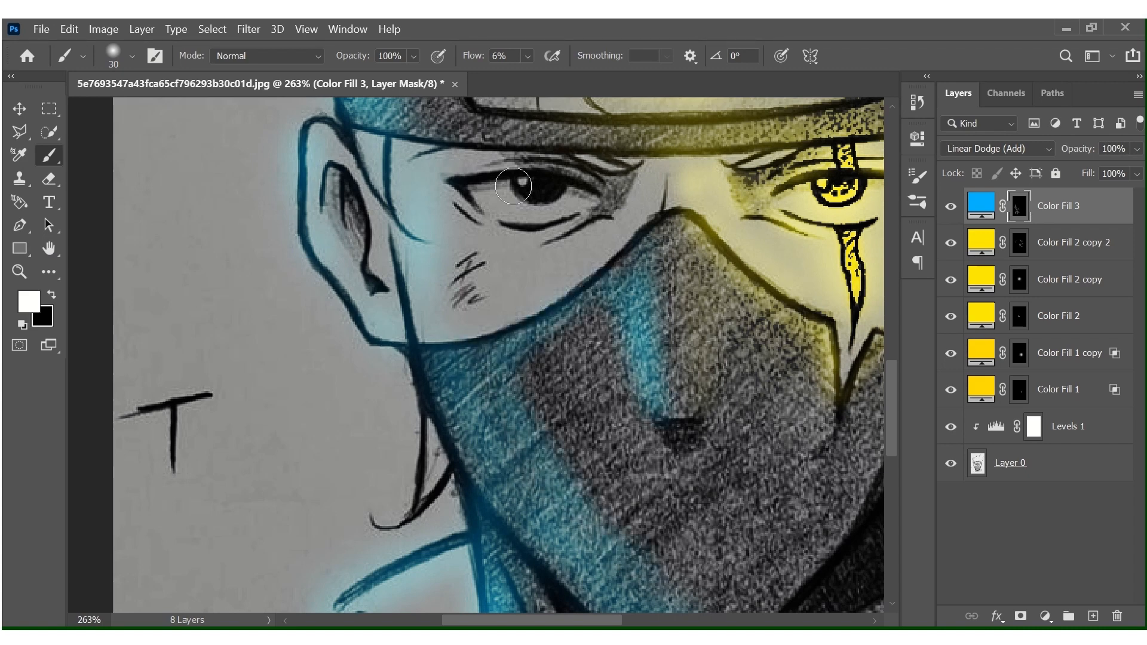
Switch the brush to black at 39 px and 4% flow and soften the blue nose highlight on the face mask.
mouse_move(528, 56)
mouse_down()
mouse_move(535, 74)
mouse_move(531, 51)
mouse_up()
click(527, 60)
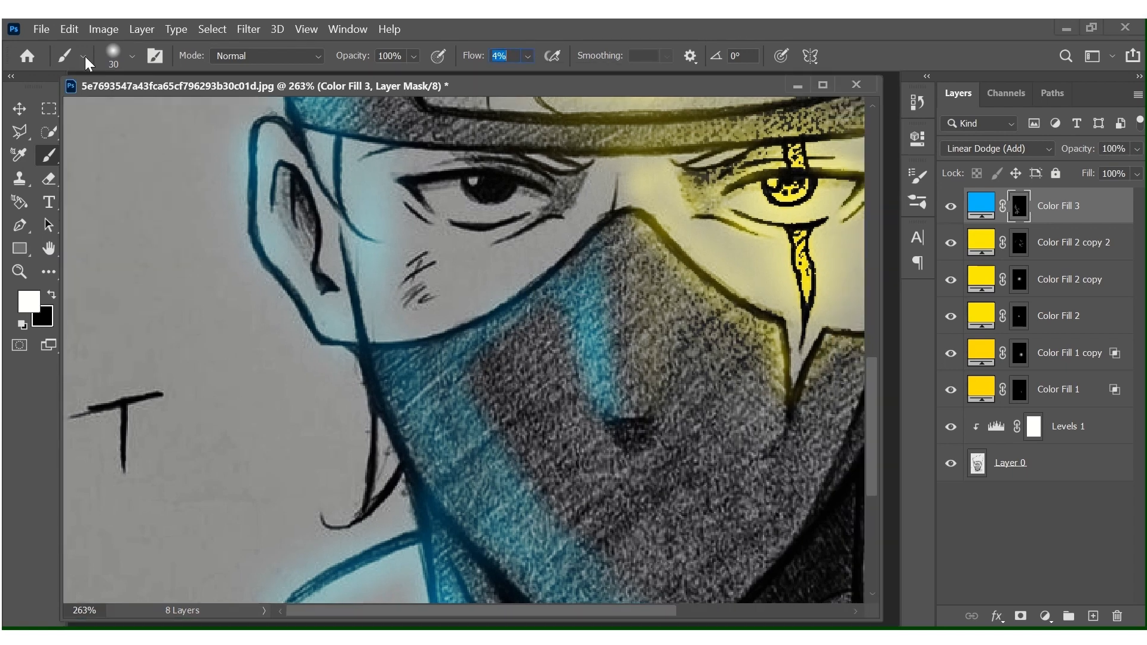
click(131, 57)
drag(115, 116, 120, 116)
click(388, 280)
click(53, 294)
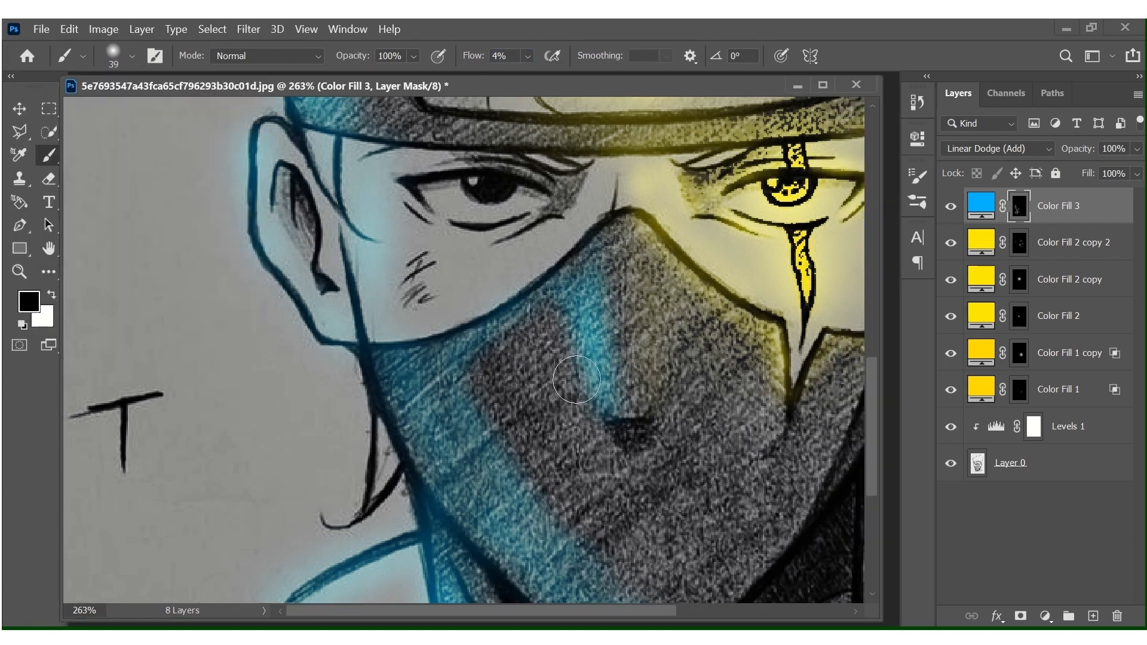
drag(576, 380, 601, 355)
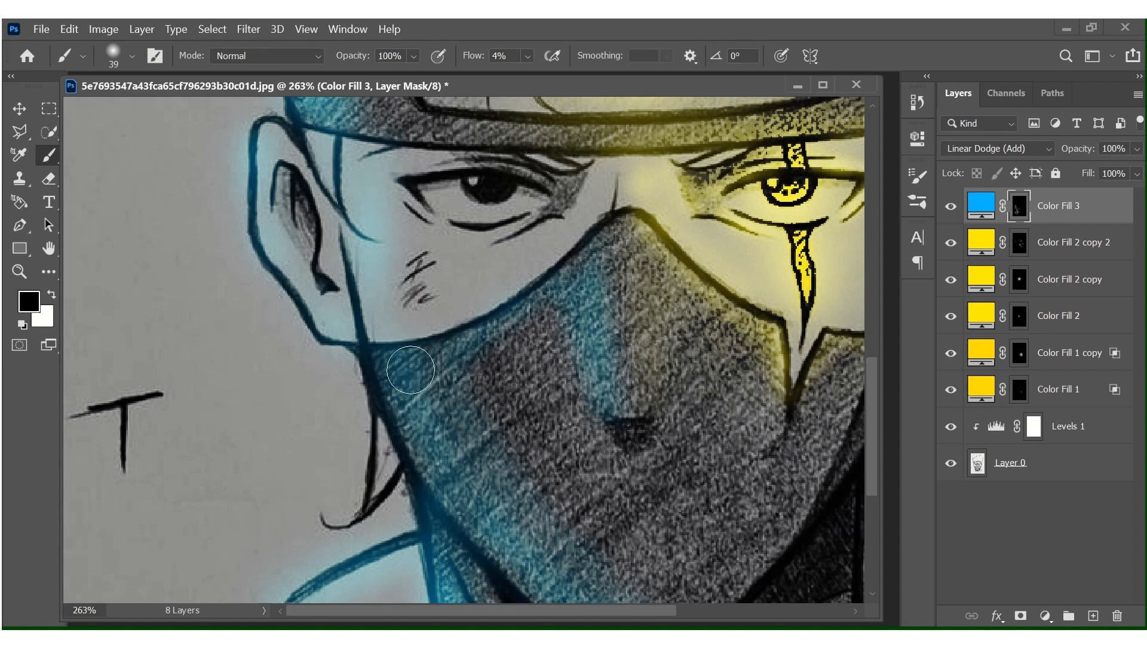
Switch to a white 15 px brush and paint blue light on the hair lock below the left ear.
scroll(411, 370, up, 5)
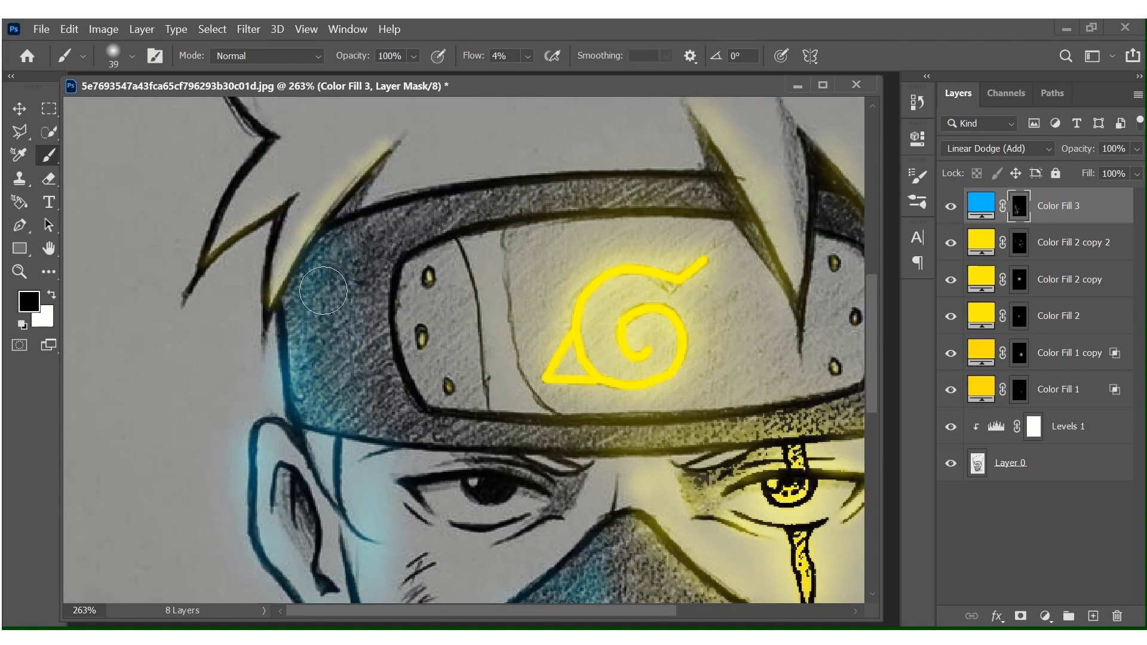
scroll(322, 290, down, 14)
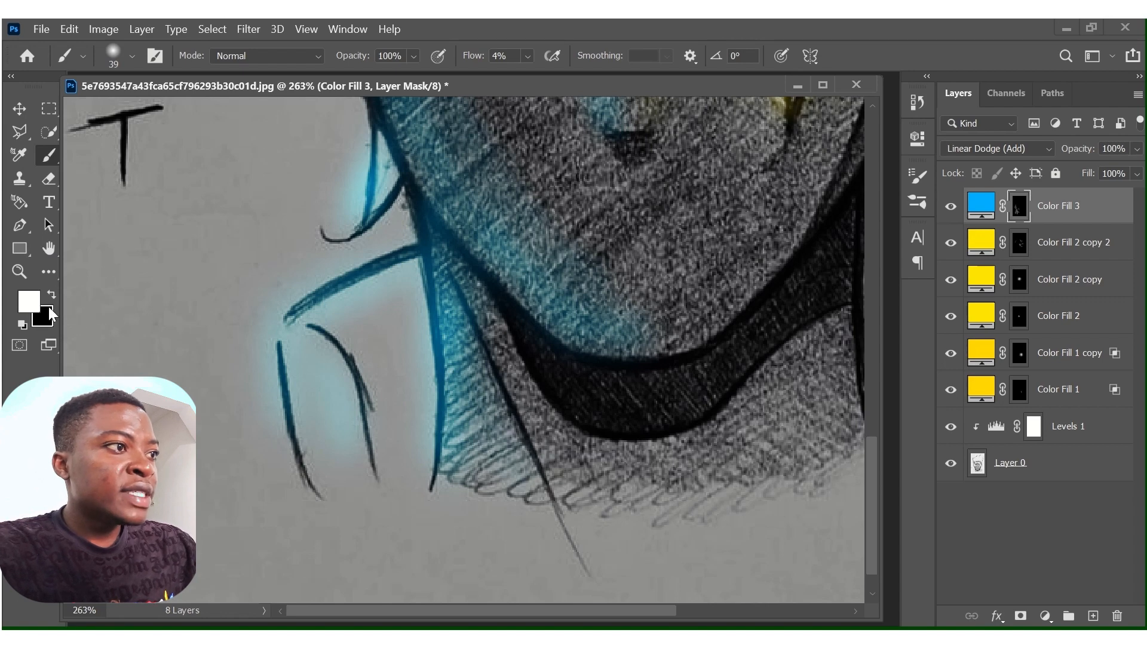
key(x)
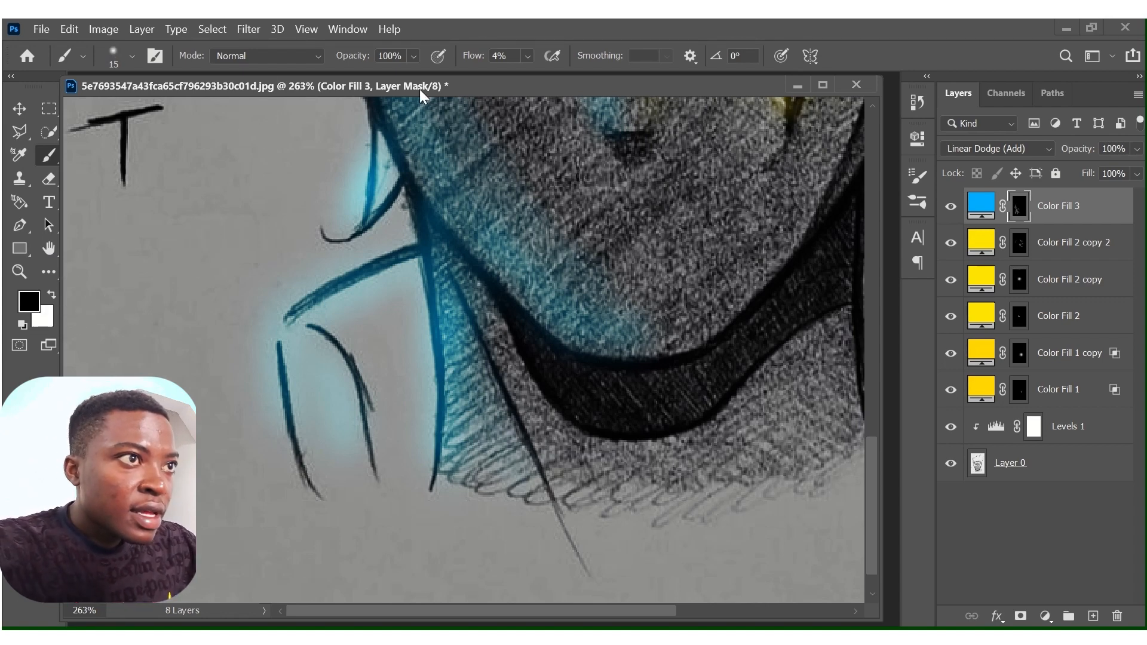
Choose a hard round black brush at 15 px and 100% flow and erase the blue spill outside the shoulder outline.
click(524, 52)
drag(539, 74, 647, 72)
click(130, 56)
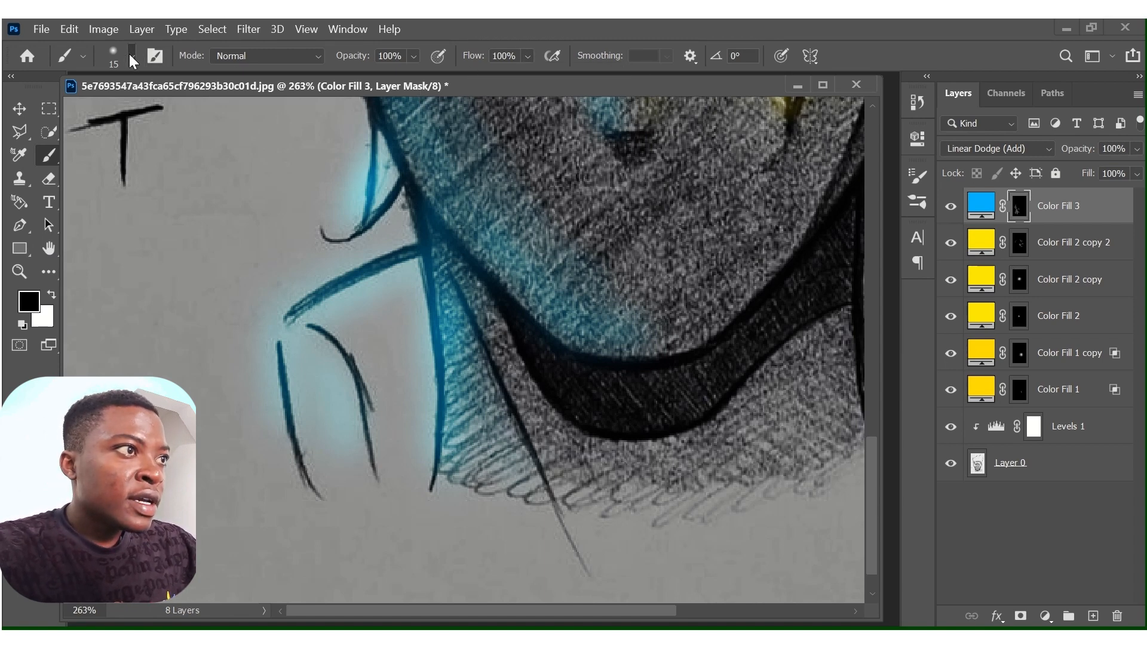
click(130, 56)
click(75, 263)
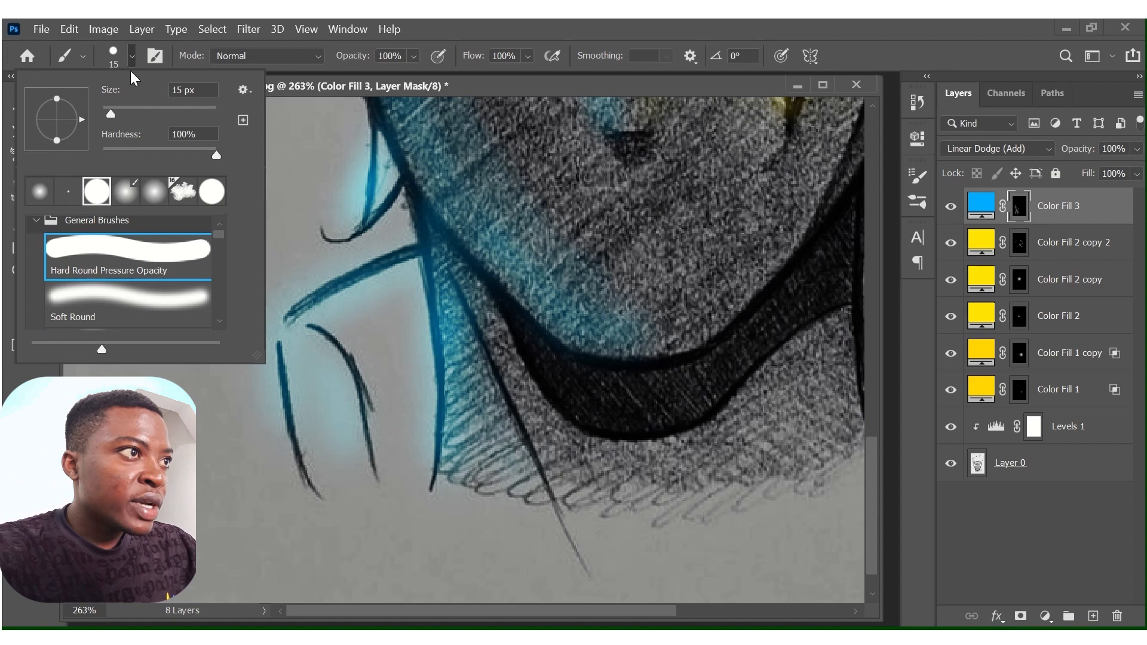
click(132, 46)
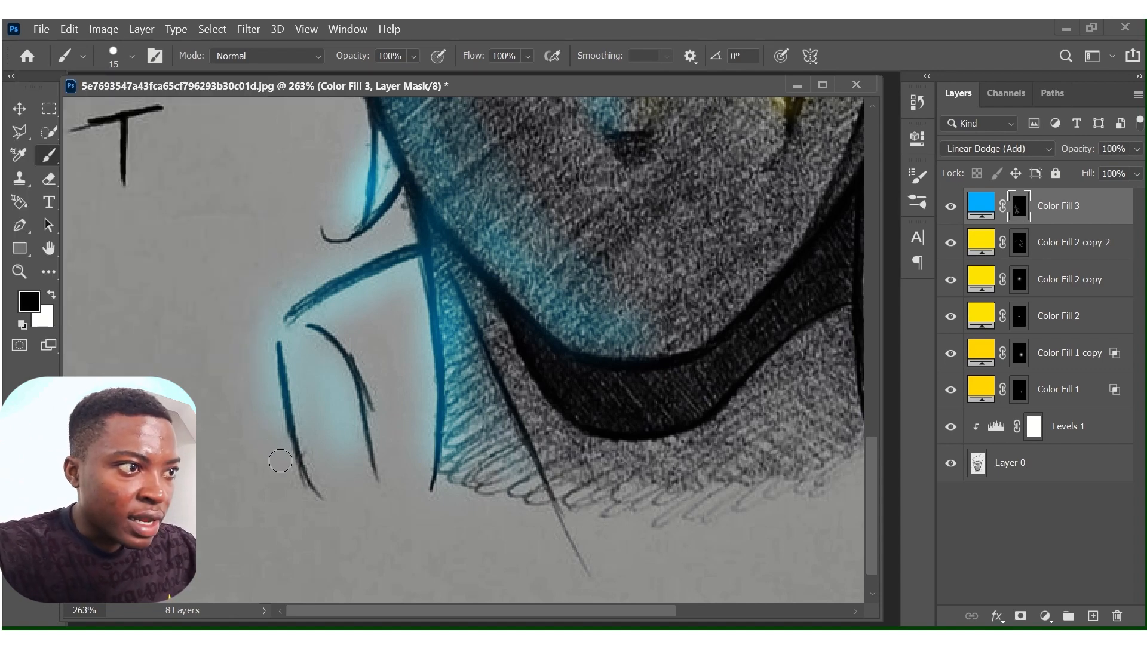
mouse_move(272, 420)
mouse_down()
mouse_move(263, 322)
mouse_move(245, 354)
mouse_move(246, 341)
mouse_move(267, 308)
mouse_move(350, 261)
mouse_up()
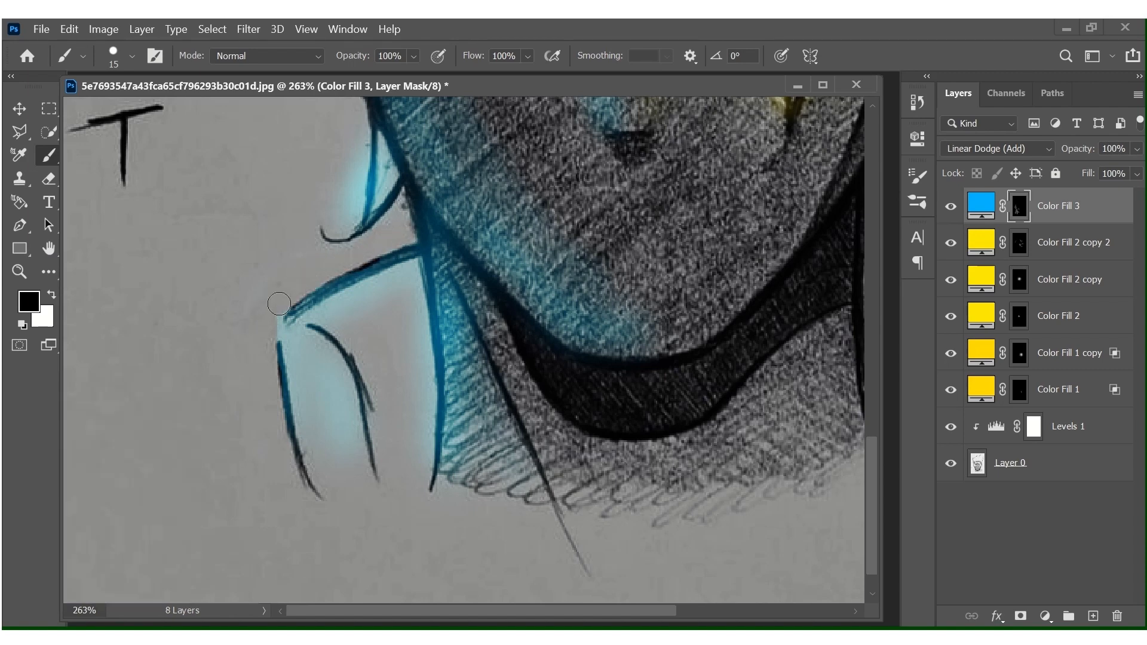
Erase the blue spill outside the hair lock, the left ear and the headband's left edge.
scroll(313, 180, up, 3)
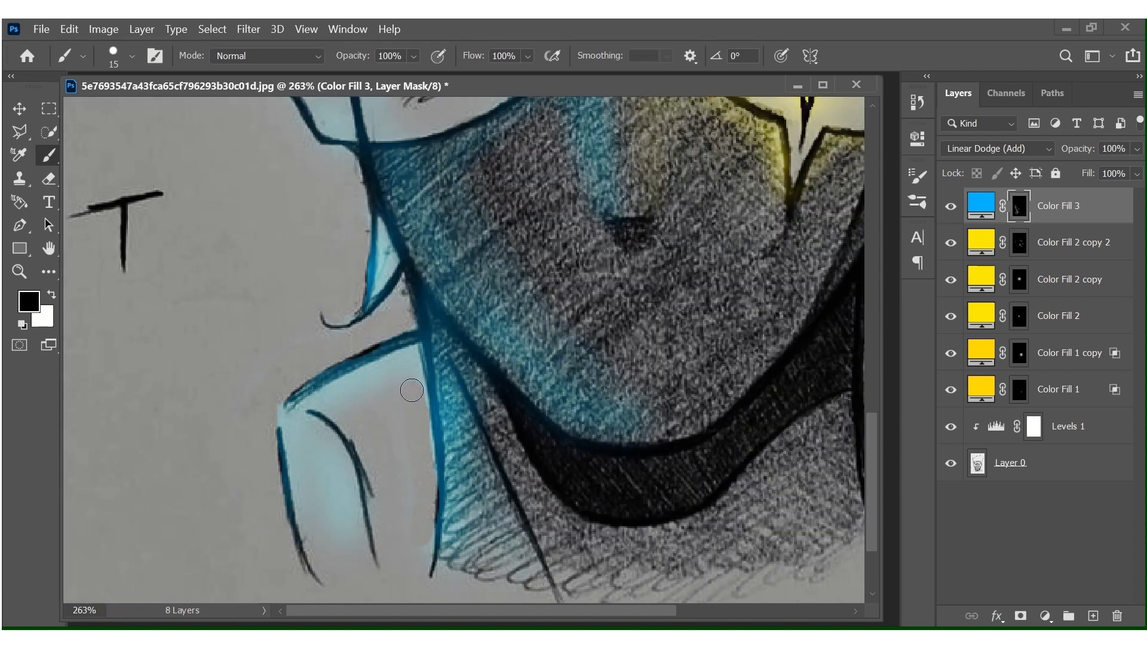
scroll(400, 358, up, 10)
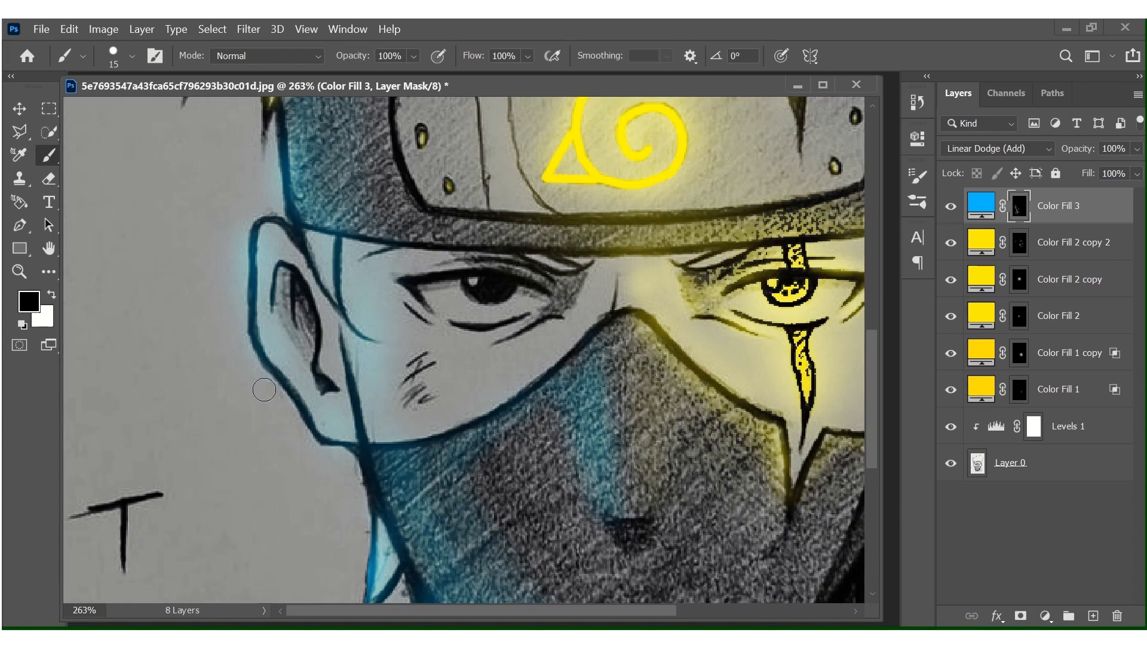
scroll(206, 238, up, 8)
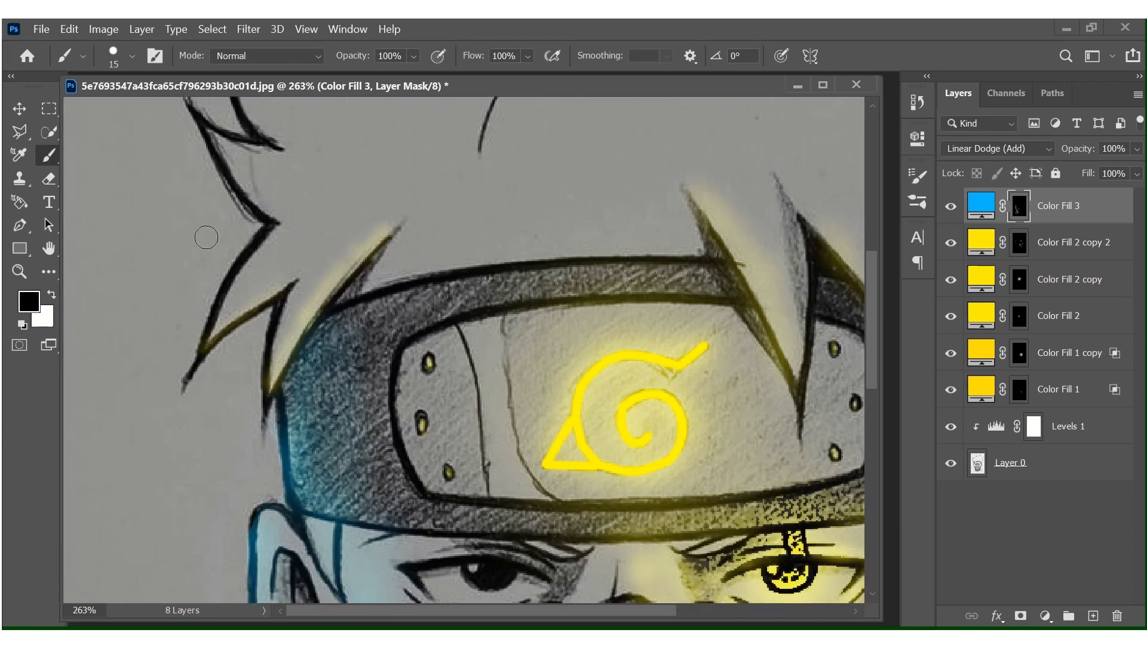
scroll(177, 368, down, 10)
Switch to a soft white brush at 35 px and 10% flow and paint blue light on the lower left hair spikes.
scroll(196, 356, up, 14)
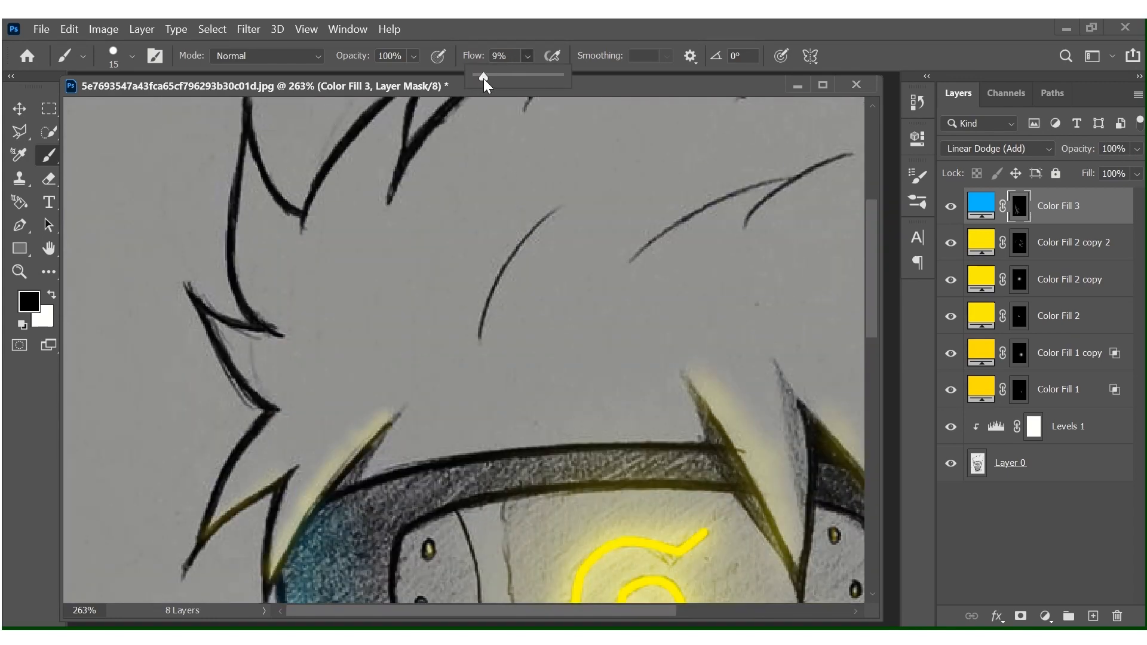
drag(482, 78, 485, 77)
click(133, 56)
double_click(133, 282)
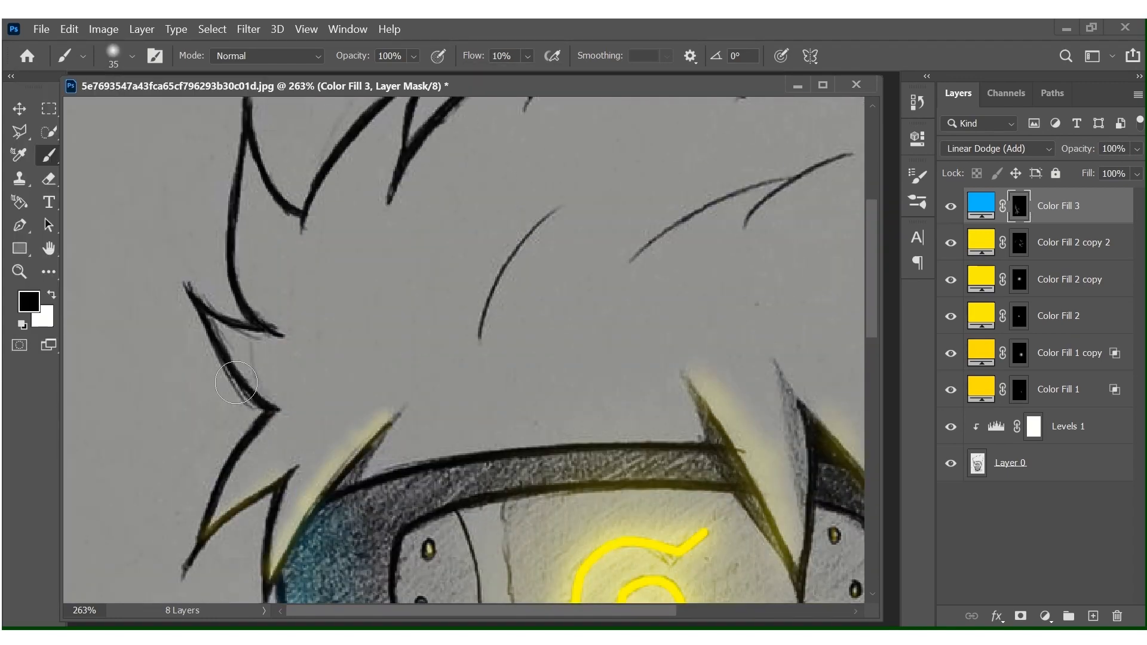
click(52, 295)
mouse_move(256, 381)
mouse_down()
mouse_move(268, 410)
mouse_move(221, 514)
mouse_up()
mouse_move(261, 271)
mouse_down()
mouse_move(261, 291)
mouse_move(251, 176)
mouse_up()
Paint soft blue light inside the upper left hair spikes on the blue fill's mask with the white 35 px brush.
scroll(281, 215, up, 2)
drag(327, 281, 393, 183)
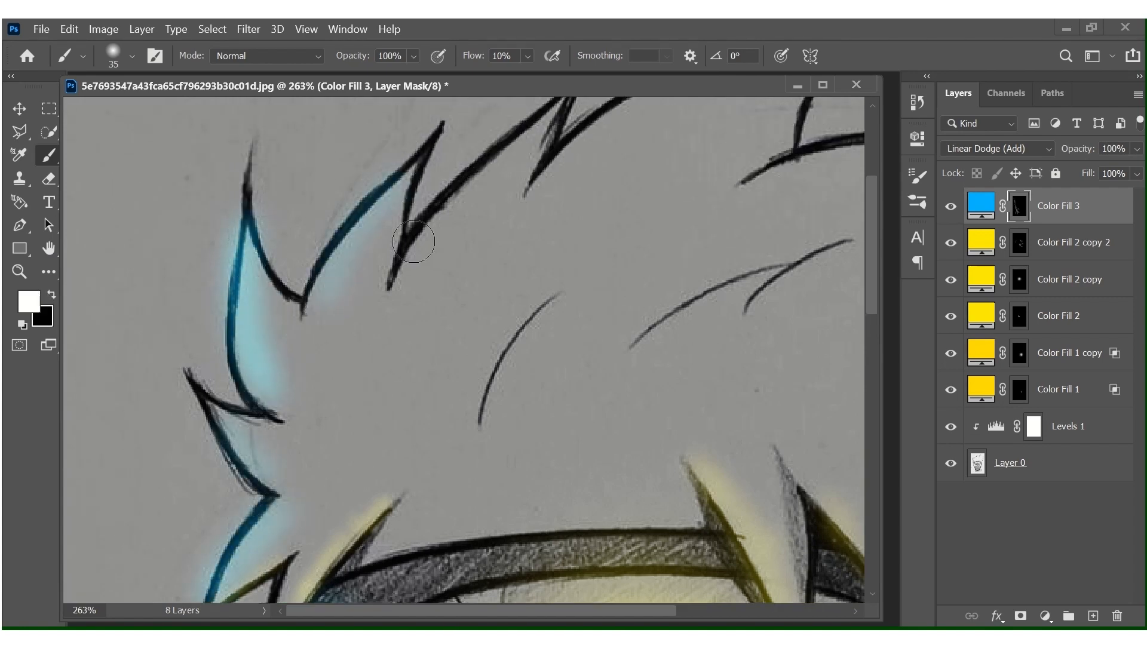
mouse_move(360, 243)
mouse_down()
mouse_move(325, 302)
mouse_move(265, 338)
mouse_up()
scroll(382, 343, up, 1)
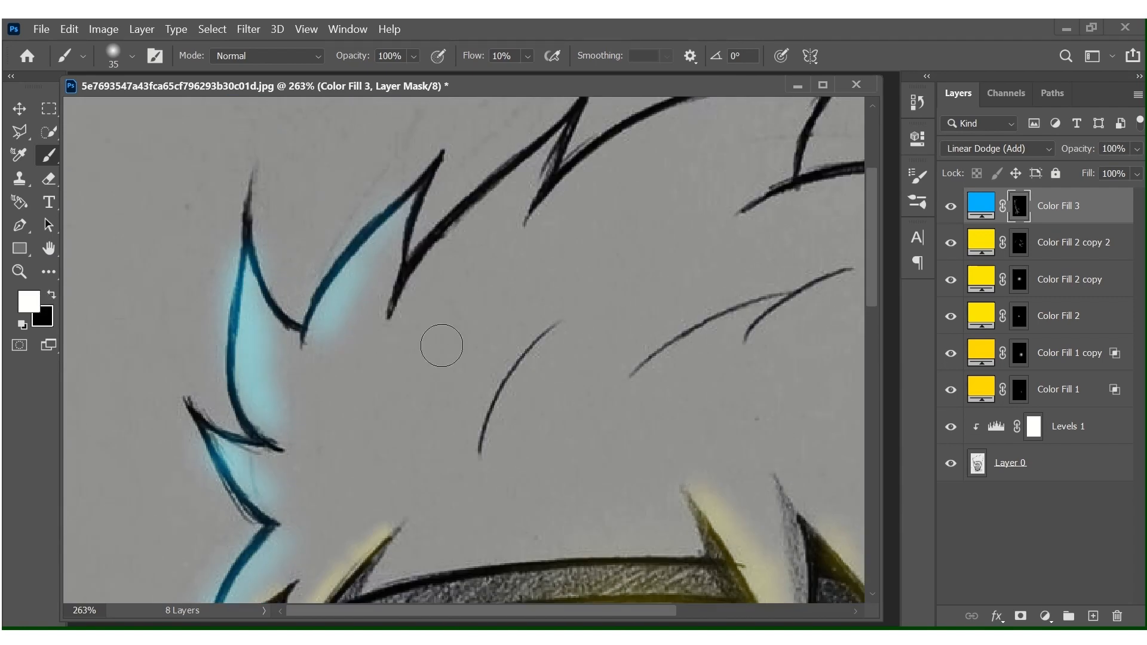
Reduce the brush to 20 px and paint blue light along the curved strand line inside the hair.
key(bracketleft)
key(bracketleft)
mouse_move(544, 319)
mouse_down()
mouse_move(477, 418)
mouse_move(550, 321)
mouse_up()
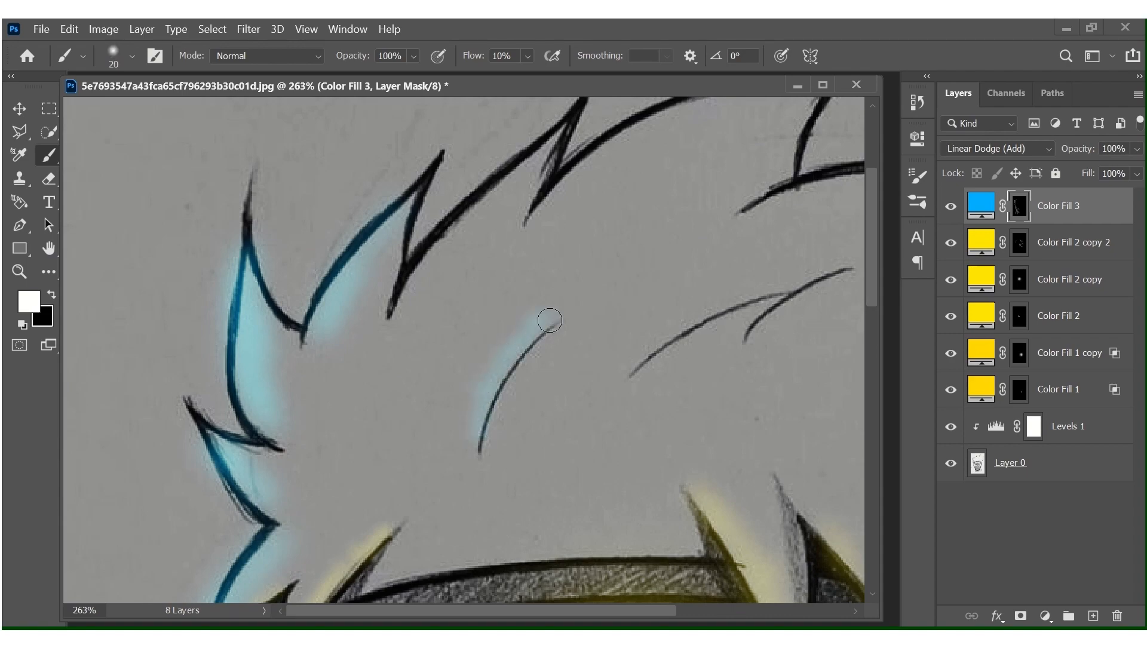
scroll(627, 316, down, 10)
scroll(354, 335, up, 9)
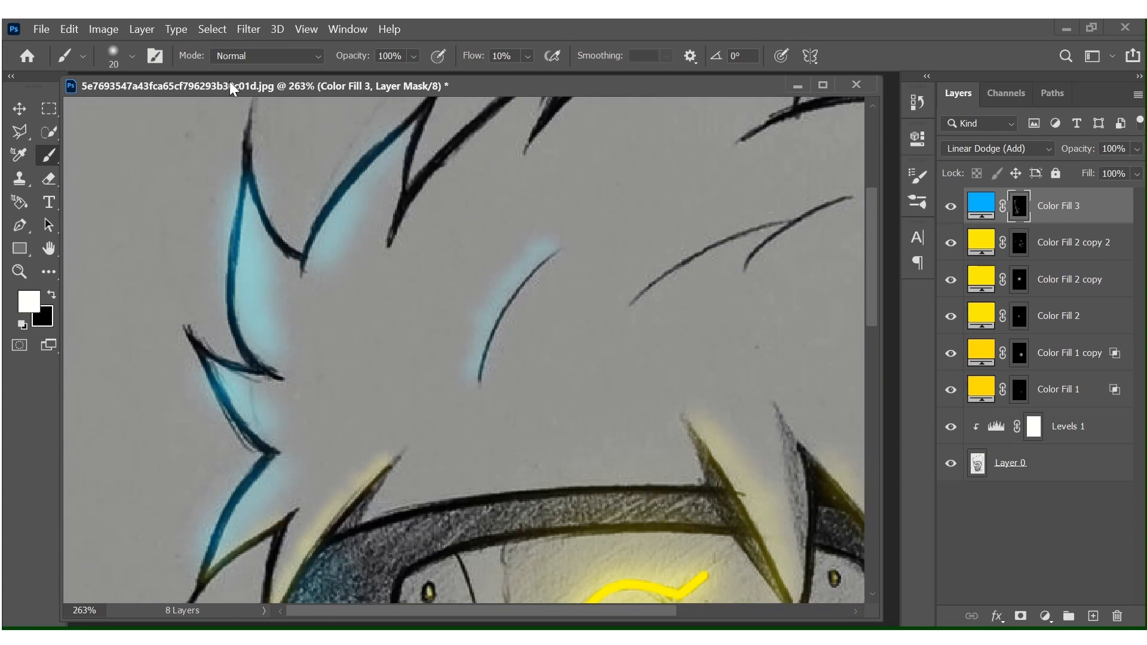
Switch to a hard round black brush at 20 px and 100% flow and erase the blue spill outside the left hair spikes.
click(527, 56)
drag(534, 76, 616, 76)
click(131, 56)
click(132, 254)
click(130, 56)
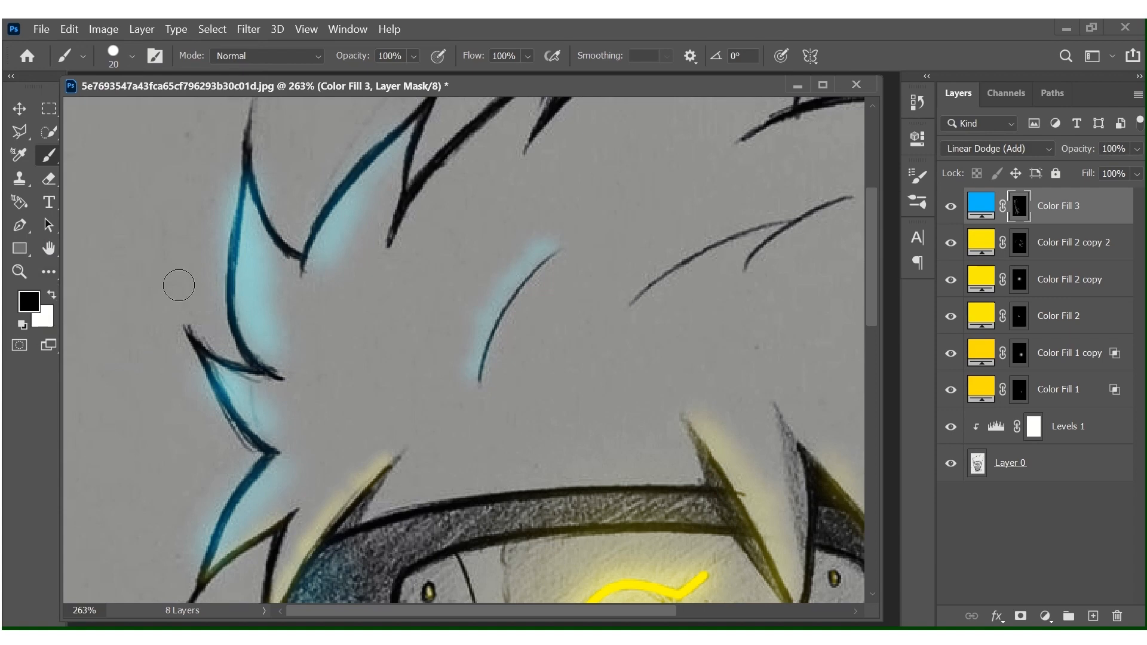
scroll(272, 177, down, 1)
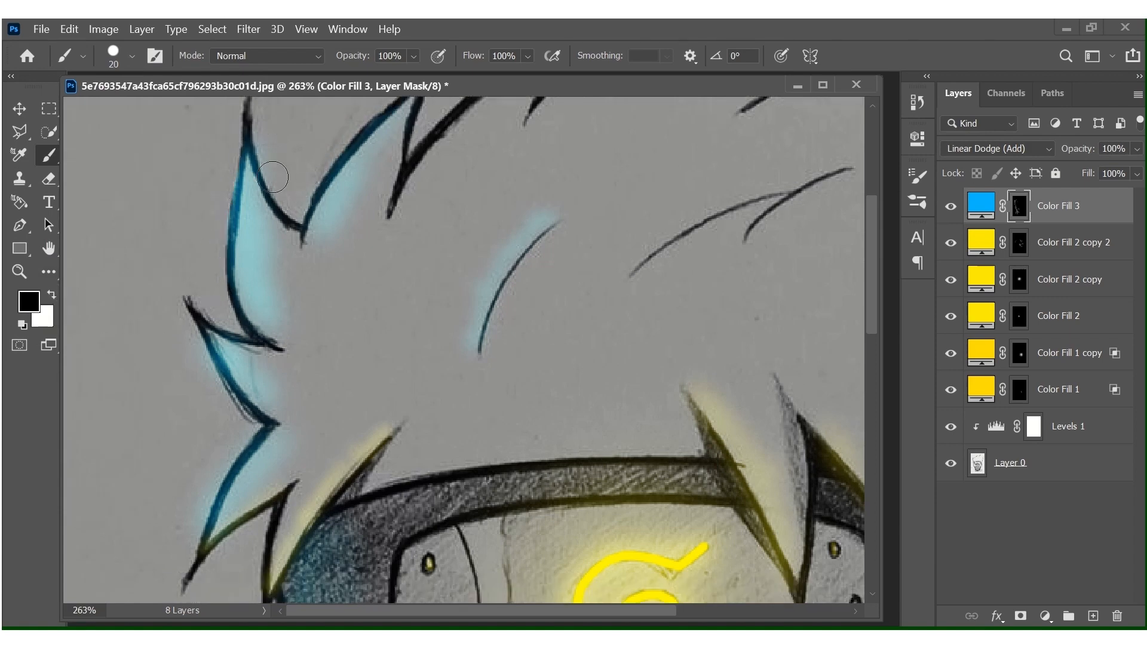
scroll(251, 209, down, 4)
scroll(200, 254, down, 3)
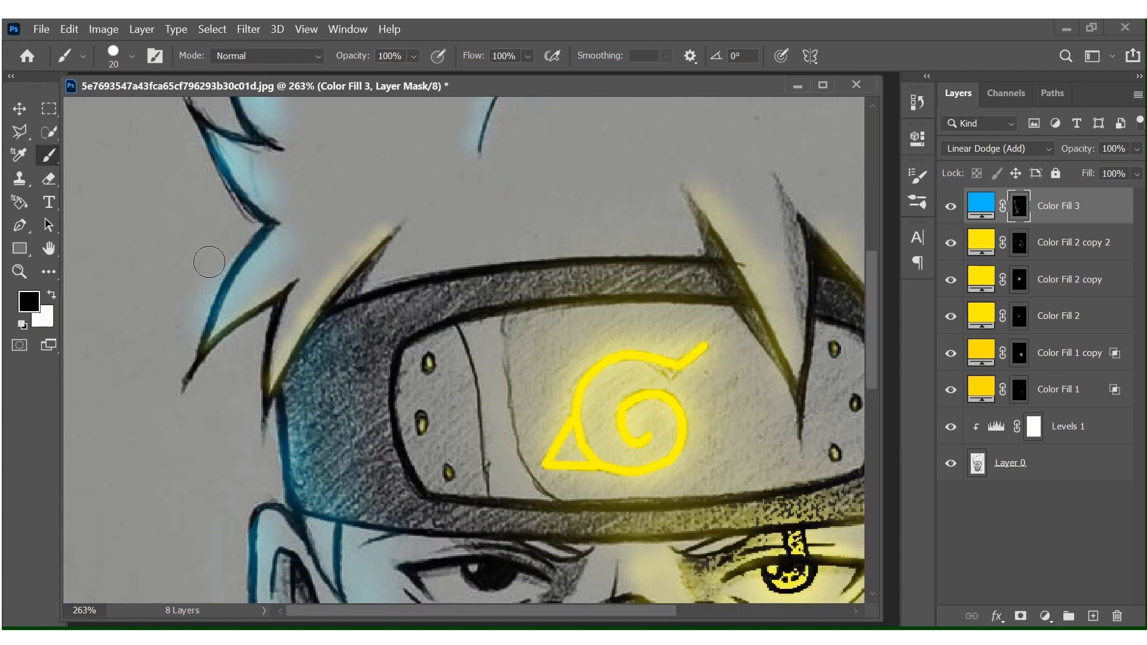
drag(208, 263, 195, 320)
scroll(257, 359, down, 3)
scroll(258, 246, down, 9)
scroll(259, 246, up, 3)
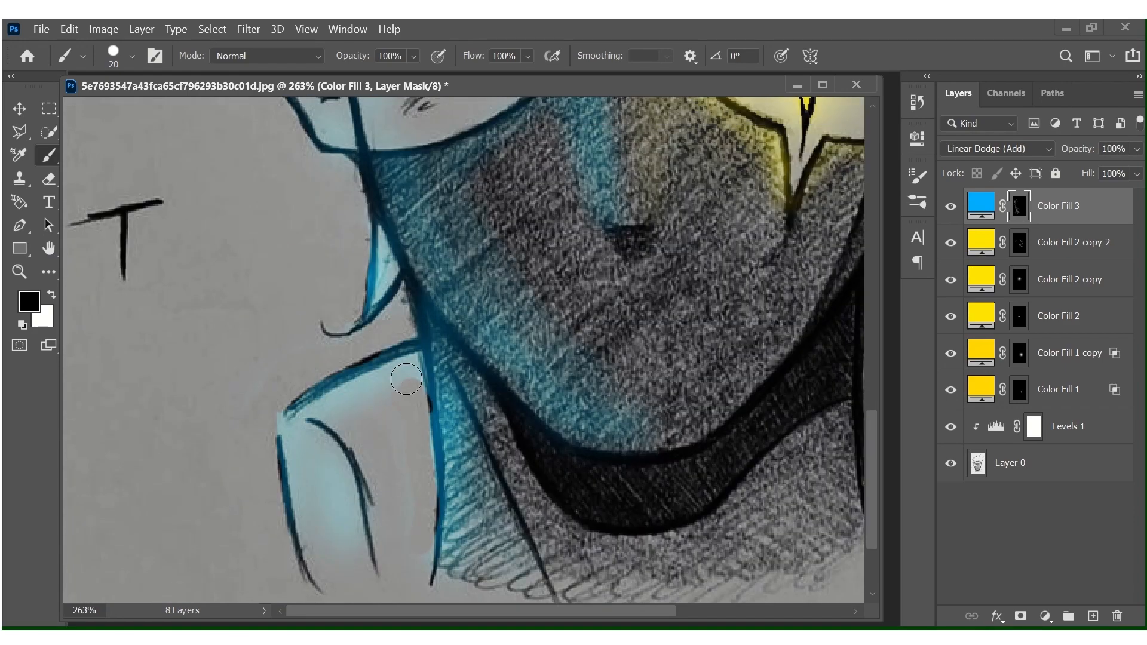
Fit the whole drawing in view, add an Exposure adjustment clipped to the blue Color Fill 3 layer, and raise its exposure.
key(z)
key(ctrl+0)
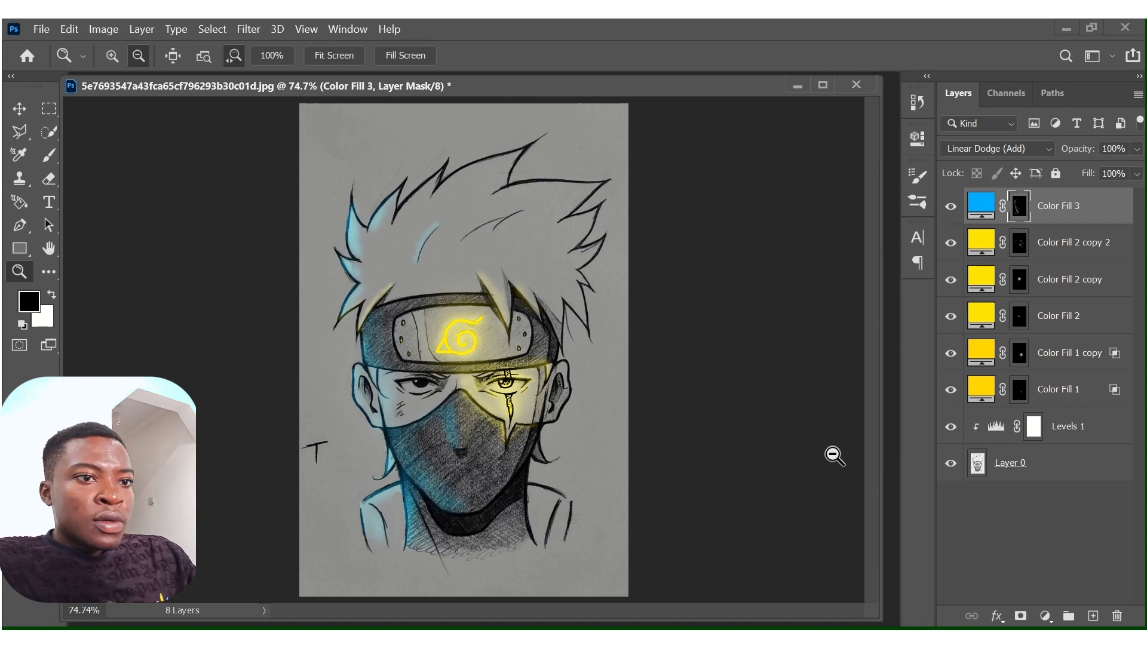
click(1045, 616)
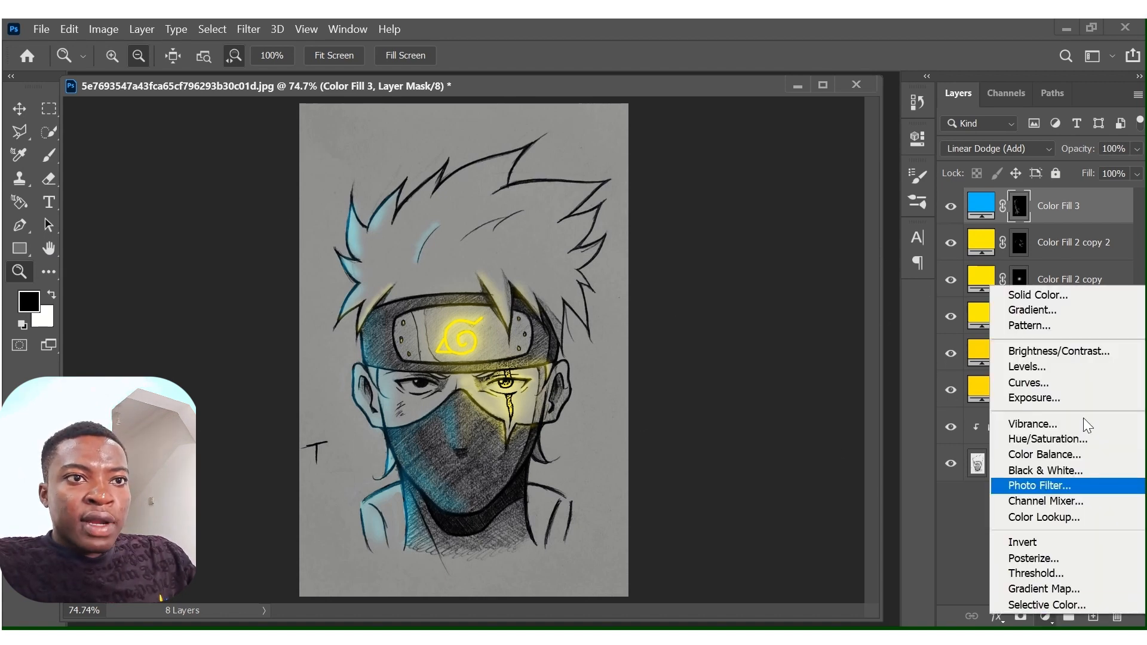
click(1074, 400)
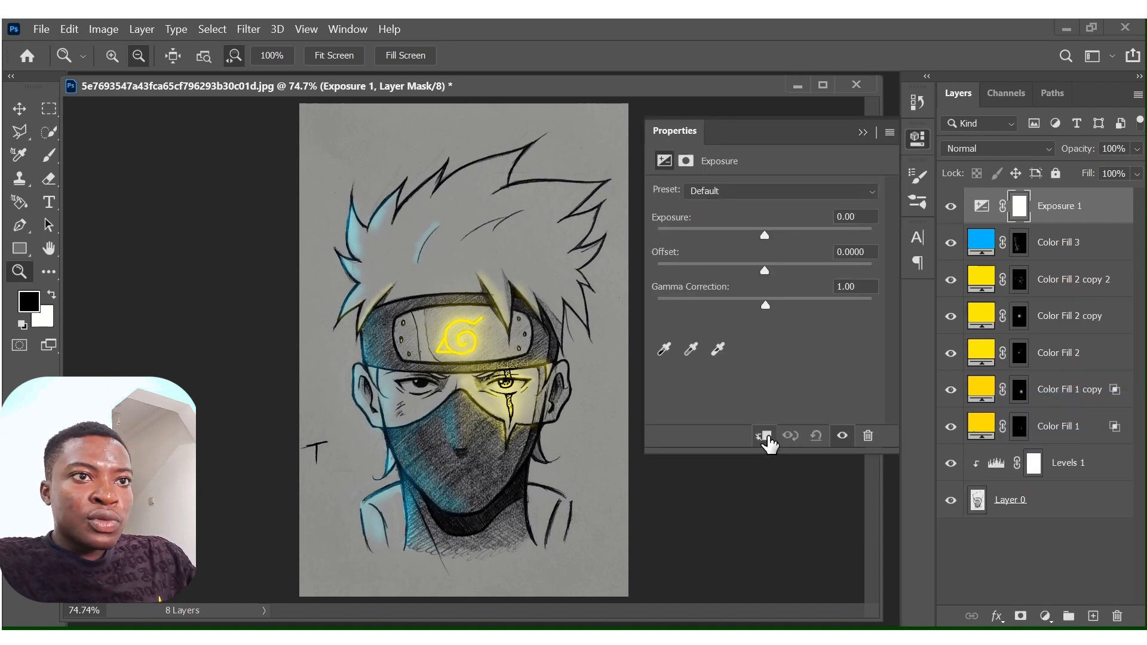
click(768, 440)
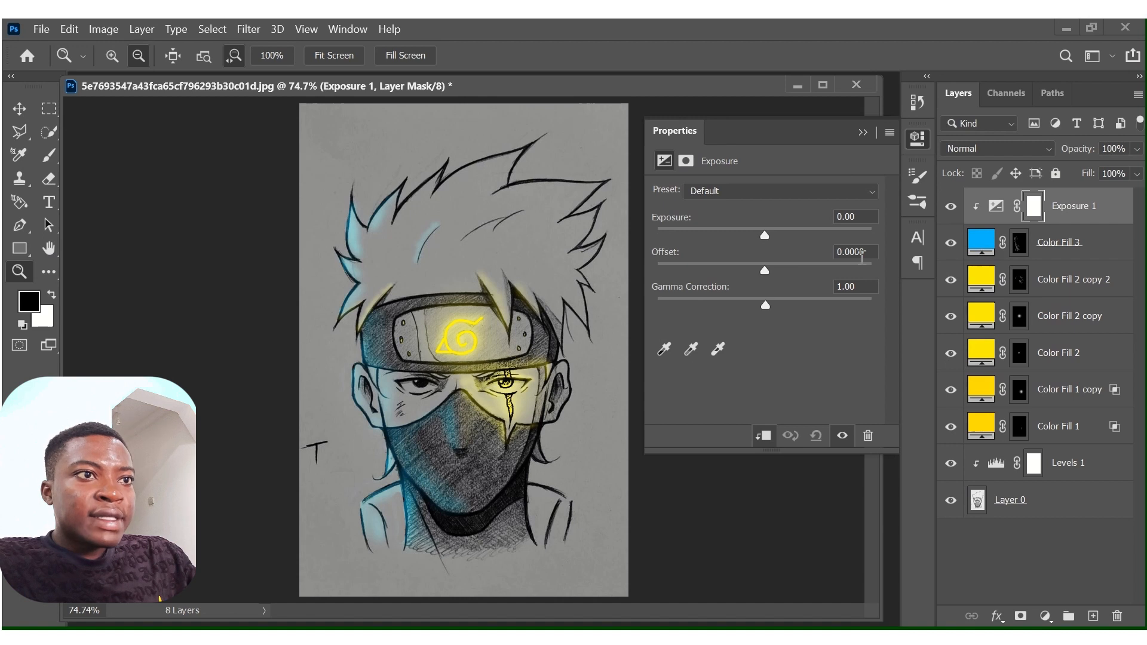
drag(769, 238, 800, 234)
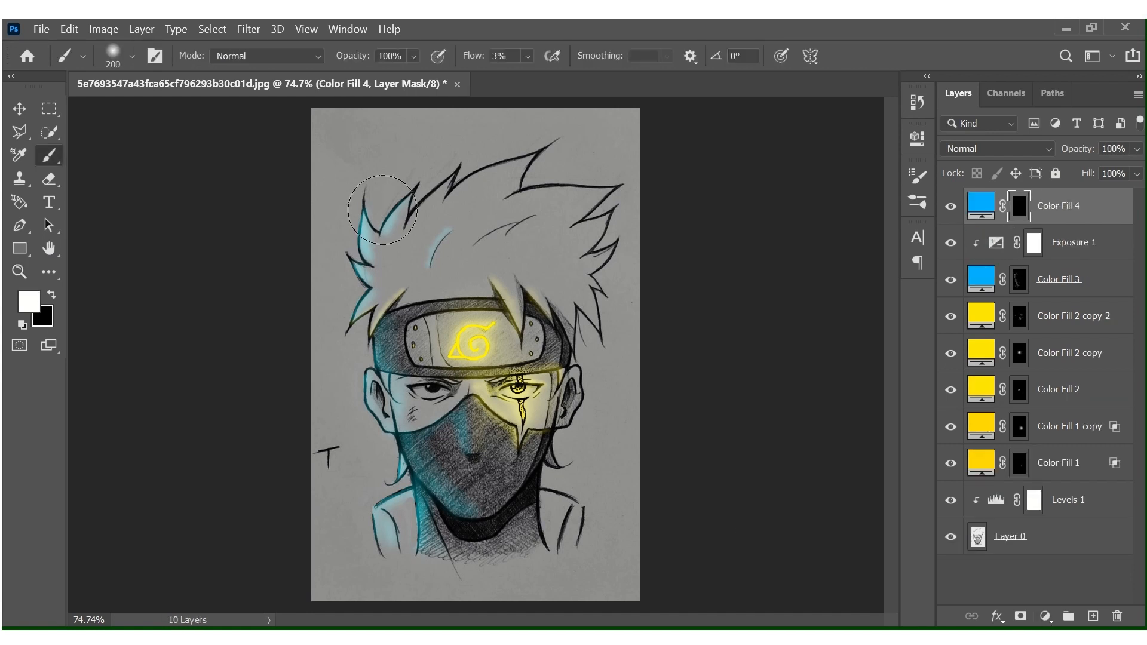
Paint a faint blue glow along the figure's left side on the Color Fill 4 mask with a soft white 200 px brush at 3% flow.
mouse_move(382, 209)
mouse_down()
mouse_move(364, 361)
mouse_move(377, 366)
mouse_move(392, 305)
mouse_move(377, 366)
mouse_move(411, 518)
mouse_move(409, 405)
mouse_move(432, 492)
mouse_move(400, 416)
mouse_move(364, 482)
mouse_move(366, 354)
mouse_move(430, 470)
mouse_move(434, 529)
mouse_move(379, 247)
mouse_move(459, 151)
mouse_move(384, 180)
mouse_move(337, 308)
mouse_move(319, 467)
mouse_move(333, 539)
mouse_move(358, 562)
mouse_move(334, 491)
mouse_move(346, 534)
mouse_up()
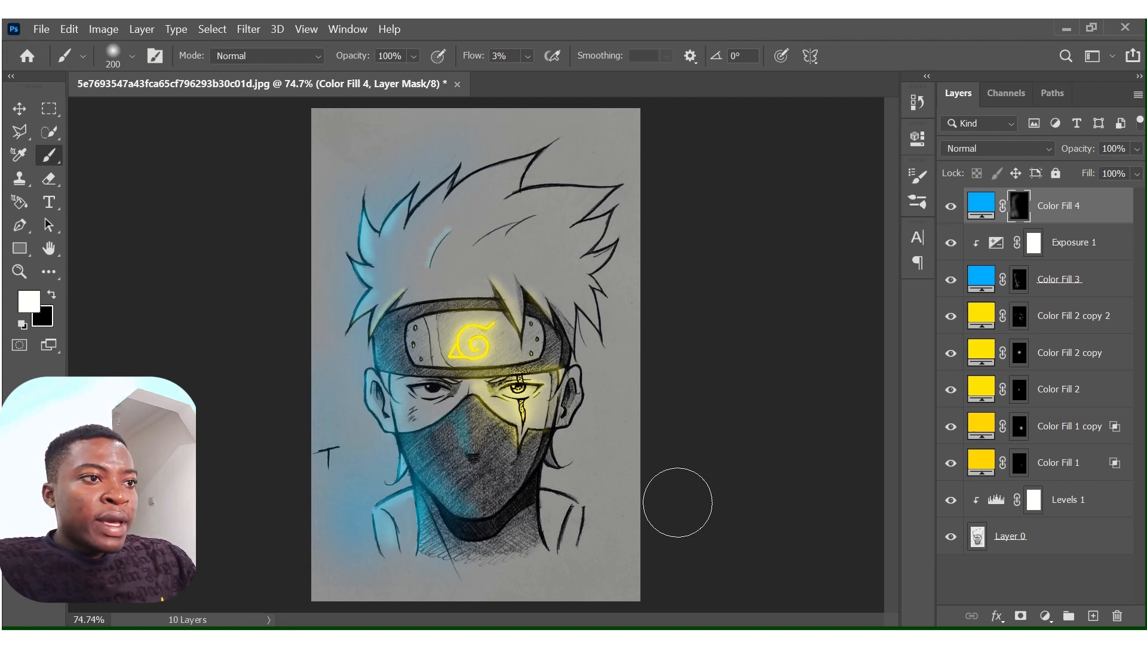
Darken the sketch in the Levels 1 adjustment by setting the white output level to 115 and the midtones to 0.32.
double_click(995, 499)
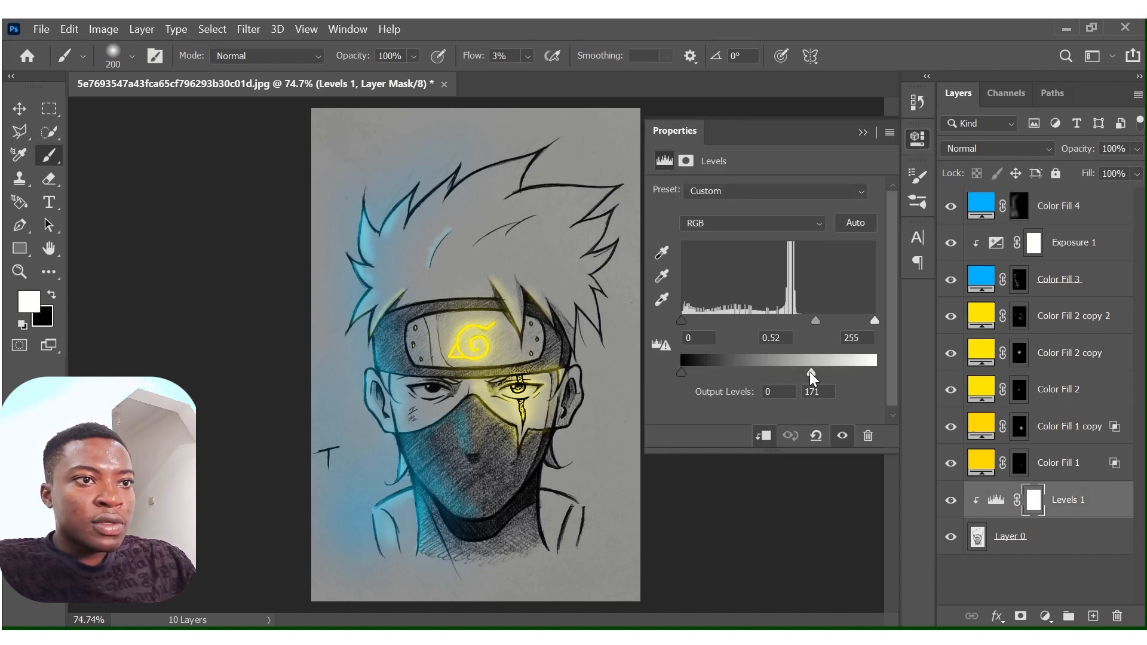
drag(811, 371, 769, 376)
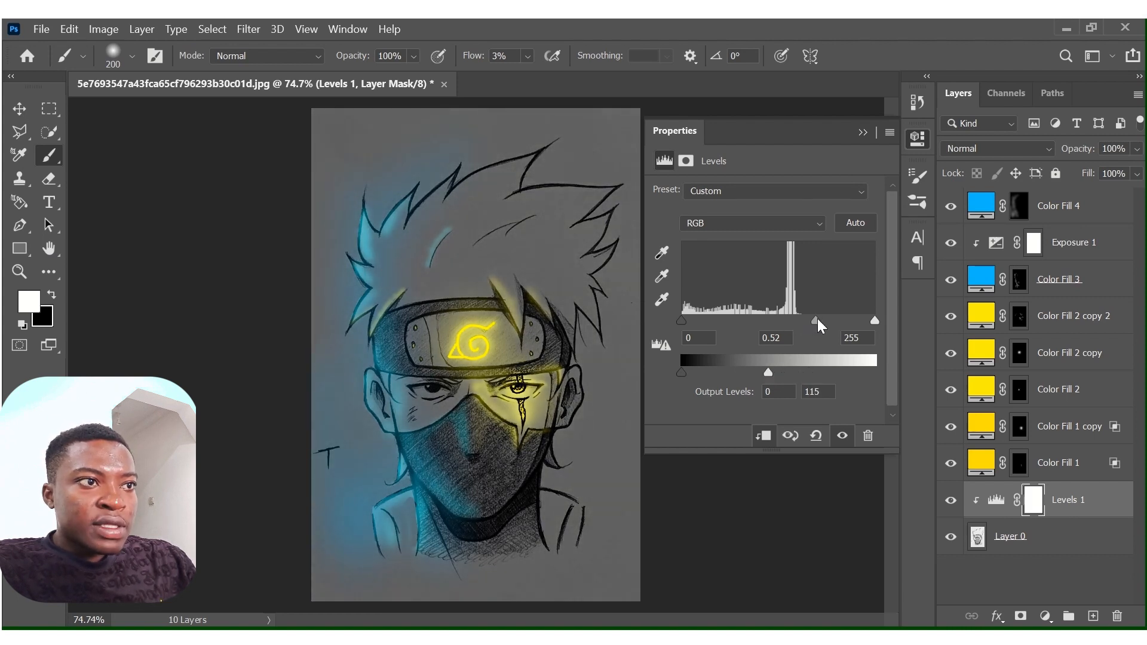
drag(818, 318, 837, 318)
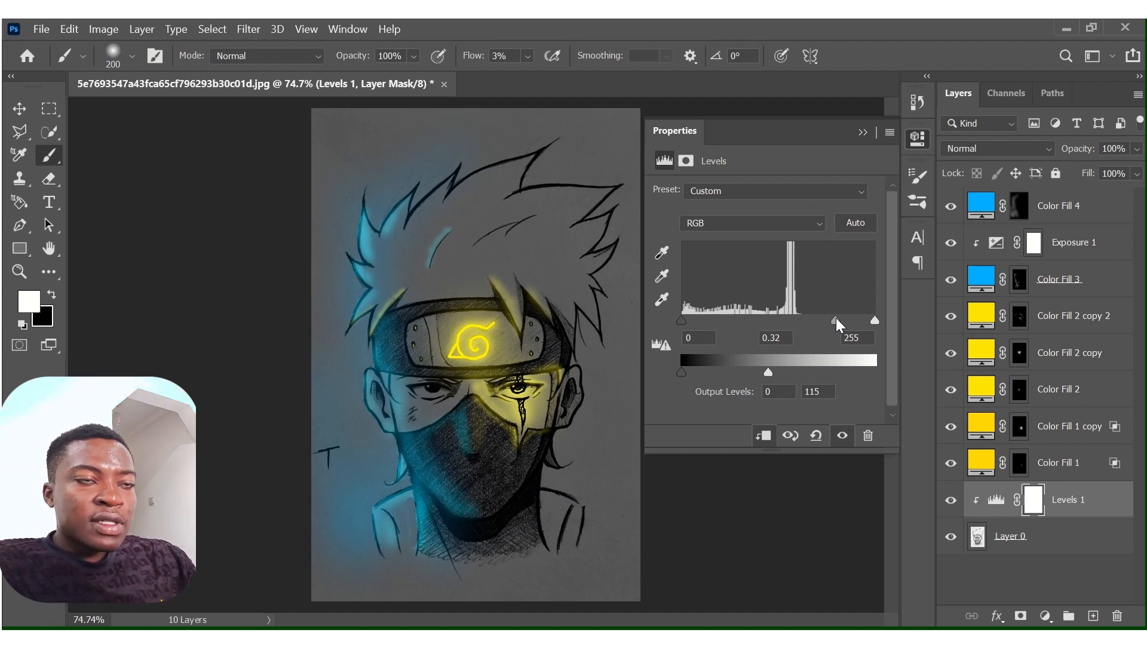
click(864, 133)
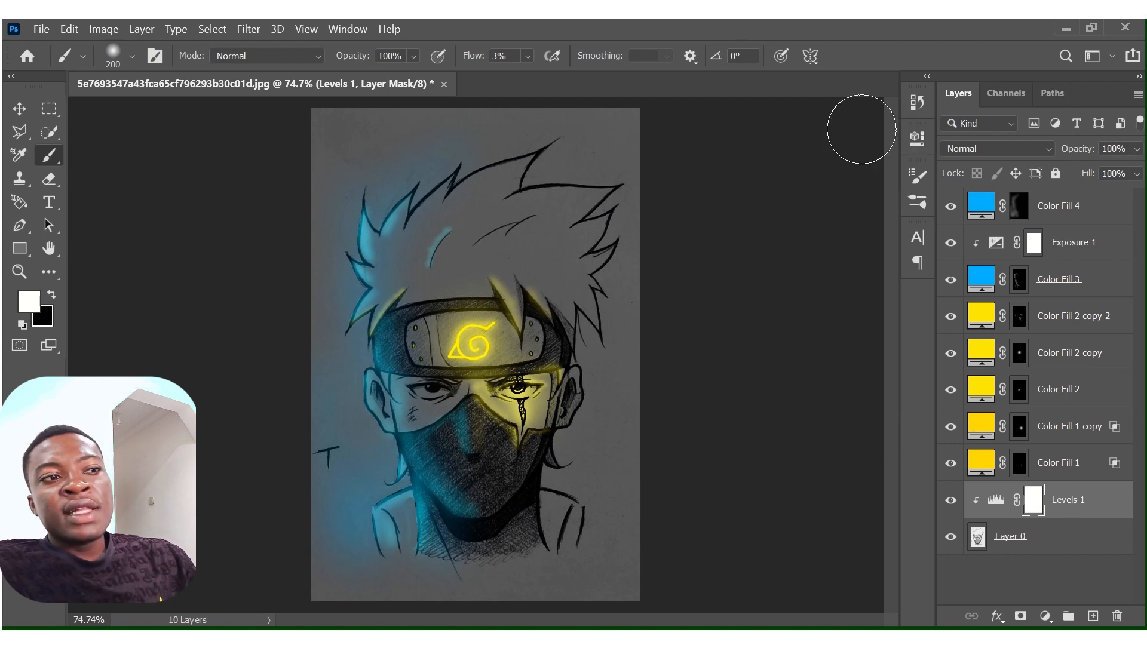